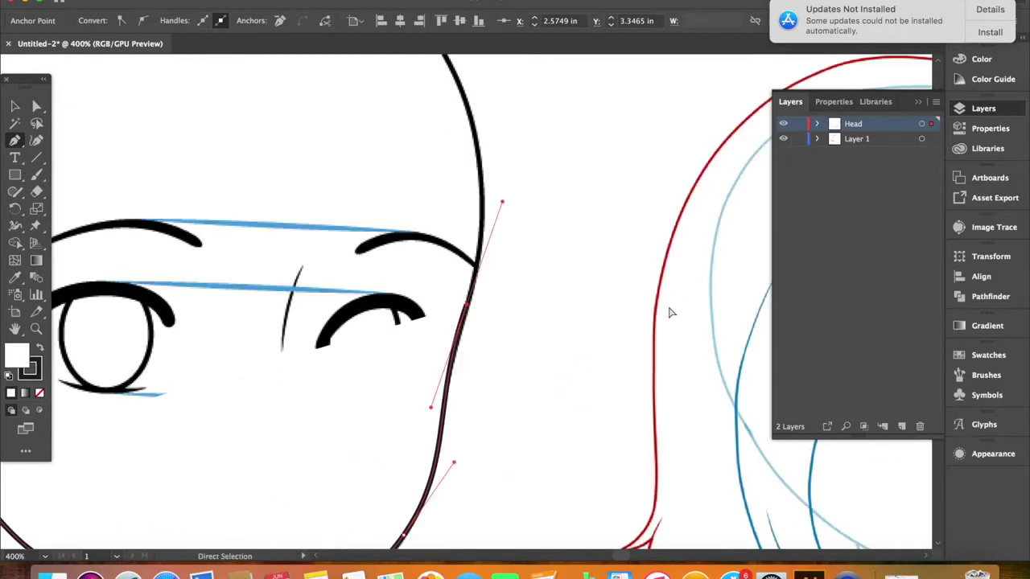
- Trace the rest of the head outline over the crown and down past the ear with the Pen tool, closing the path
left_click_drag(455, 160, 234, 160)
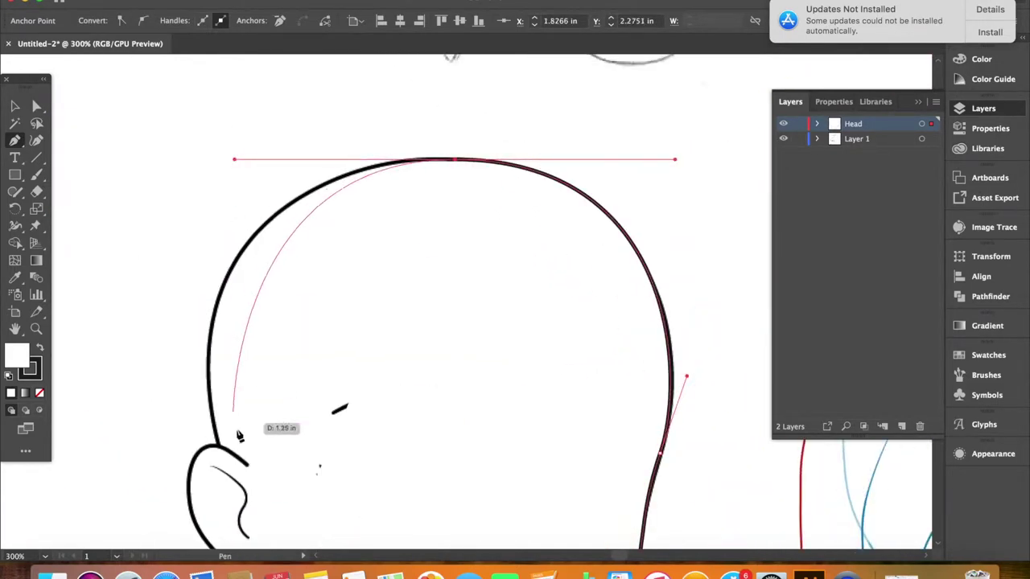
left_click_drag(223, 450, 238, 541)
left_click_drag(249, 505, 251, 498)
left_click_drag(278, 478, 280, 483)
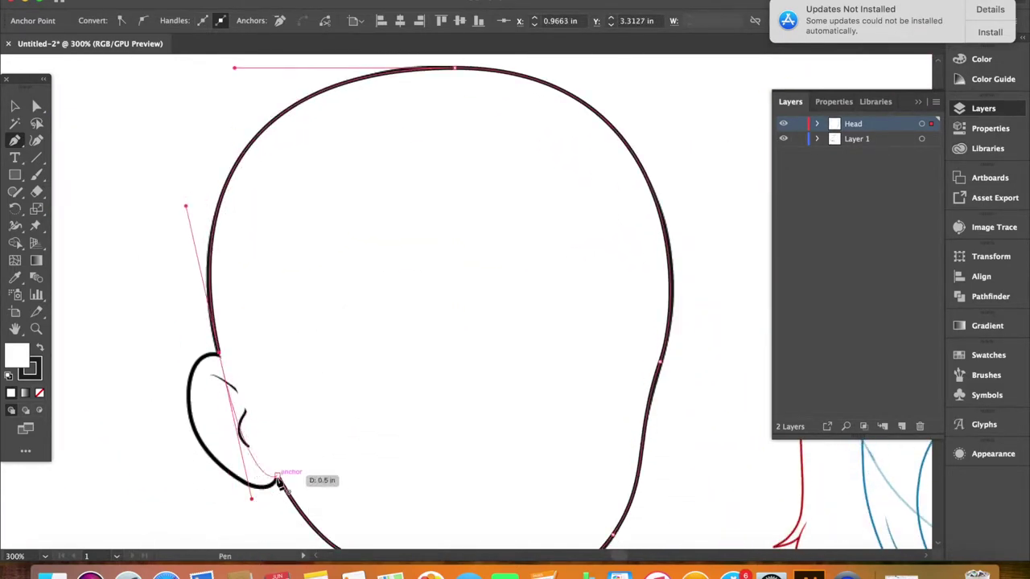
left_click_drag(321, 418, 313, 306)
- Adjust the anchor point where the neck meets the jaw so the head outline follows the reference jawline
scroll(313, 306, "up", 3)
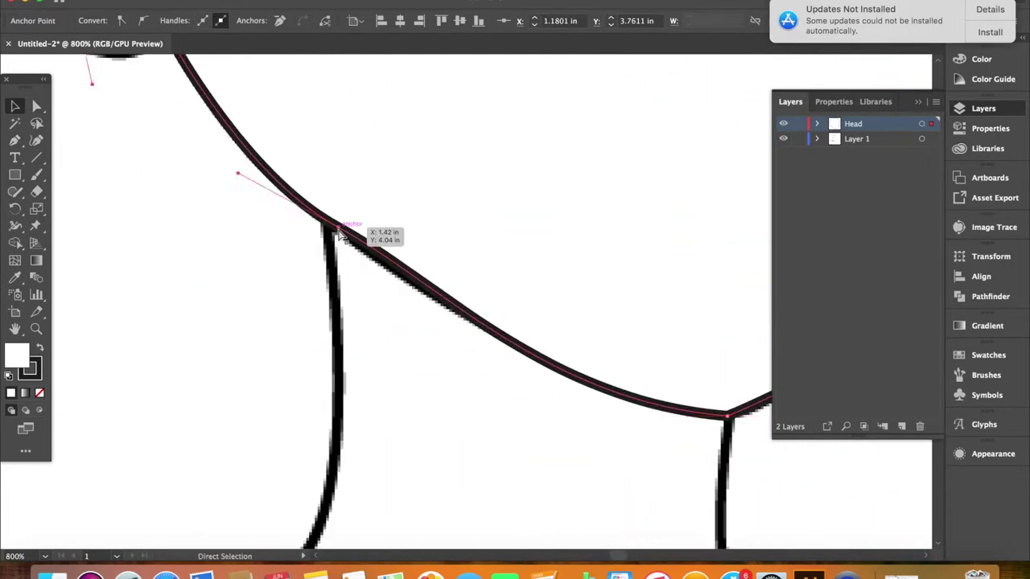
key("a")
left_click(331, 227)
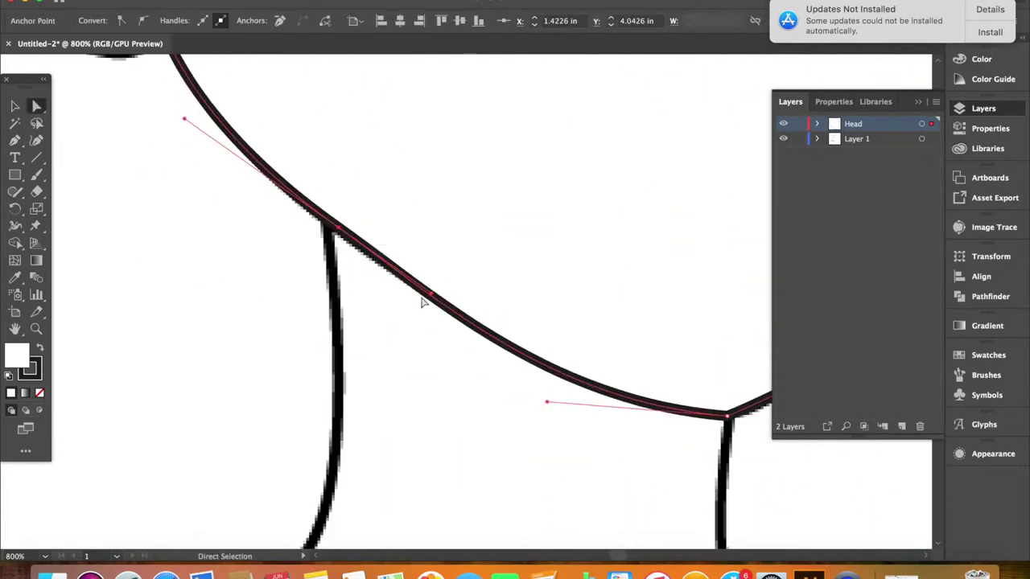
left_click_drag(344, 234, 499, 354)
key("ctrl+z")
left_click(306, 266)
scroll(418, 466, "down", 5)
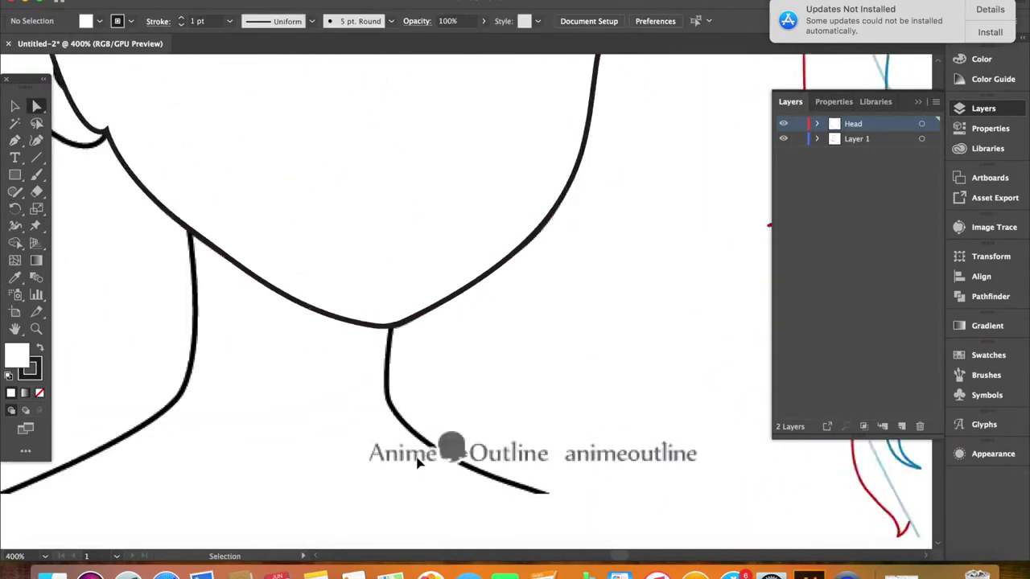
- Trace the ear outline with the Pen tool from its lower end at the jaw, giving it a pointed tip
scroll(546, 463, "up", 3)
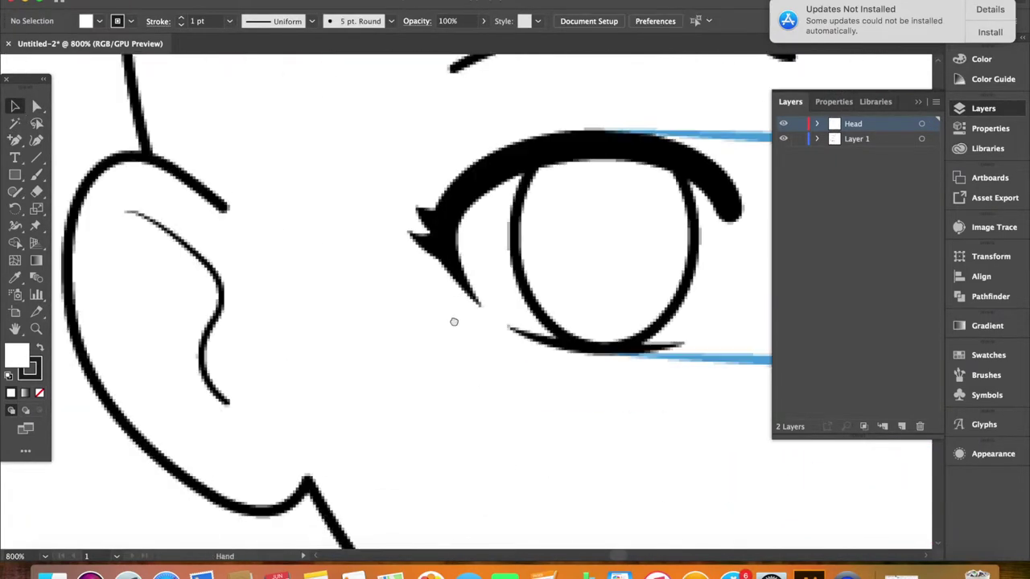
left_click(16, 141)
left_click(75, 140)
left_click(298, 473)
scroll(269, 281, "down", 3)
left_click_drag(30, 294, 252, 271)
scroll(253, 80, "down", 3)
scroll(322, 144, "up", 2)
left_click_drag(366, 198, 473, 296)
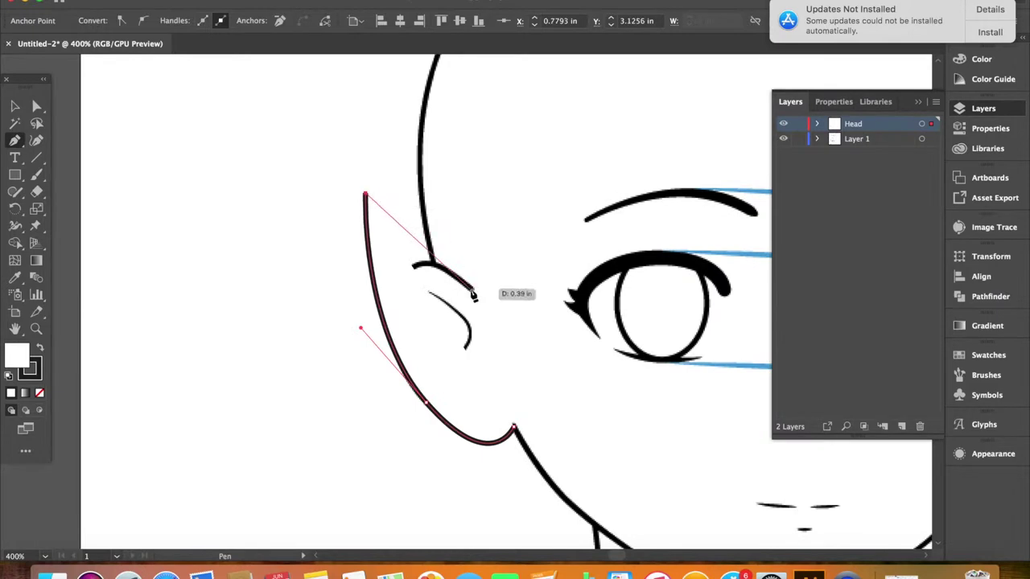
- Draw the curved inner-ear line and give its stroke a width profile that tapers at both ends
key("super+z")
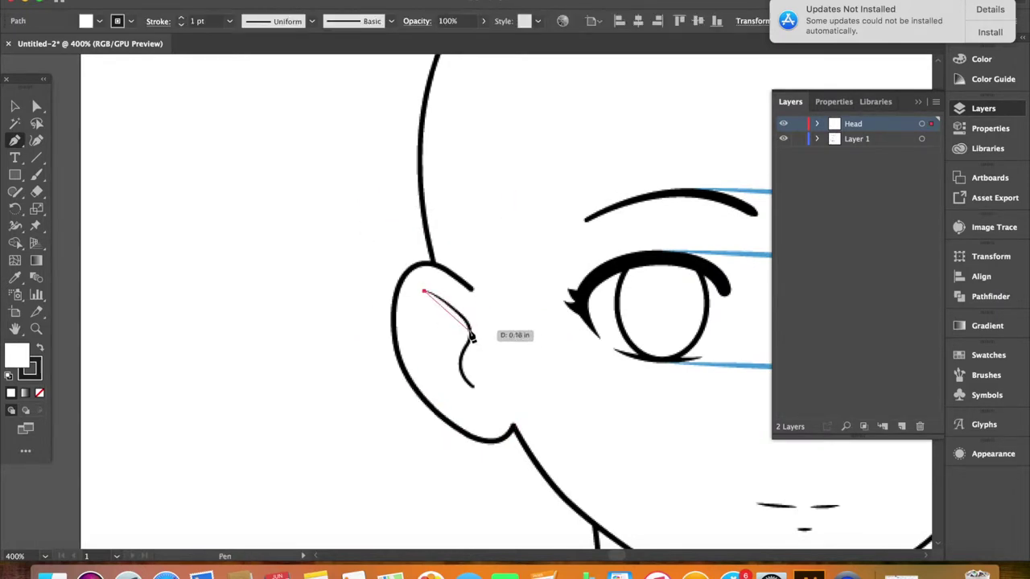
left_click_drag(472, 336, 463, 378)
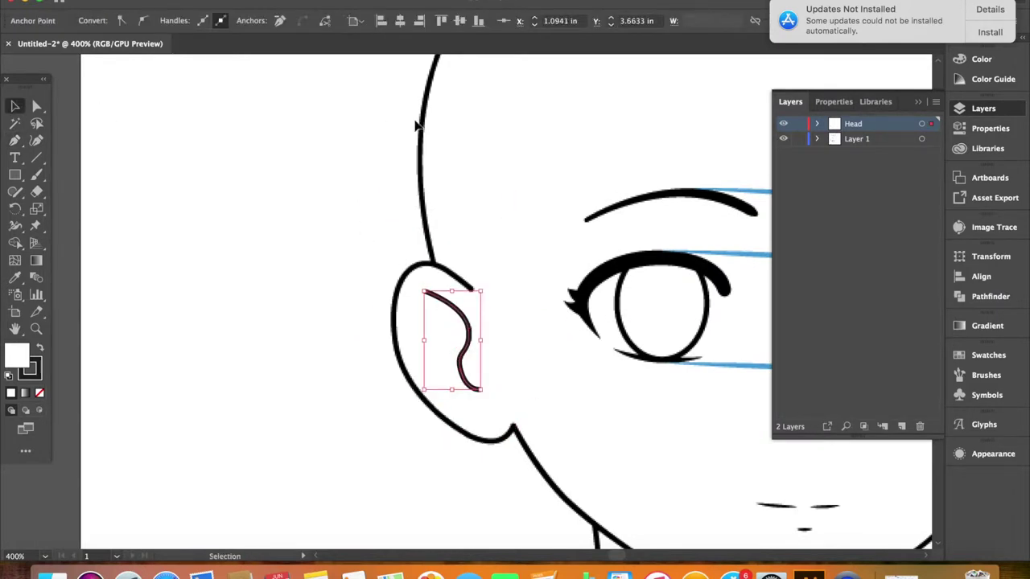
left_click(833, 101)
left_click(805, 279)
left_click(784, 559)
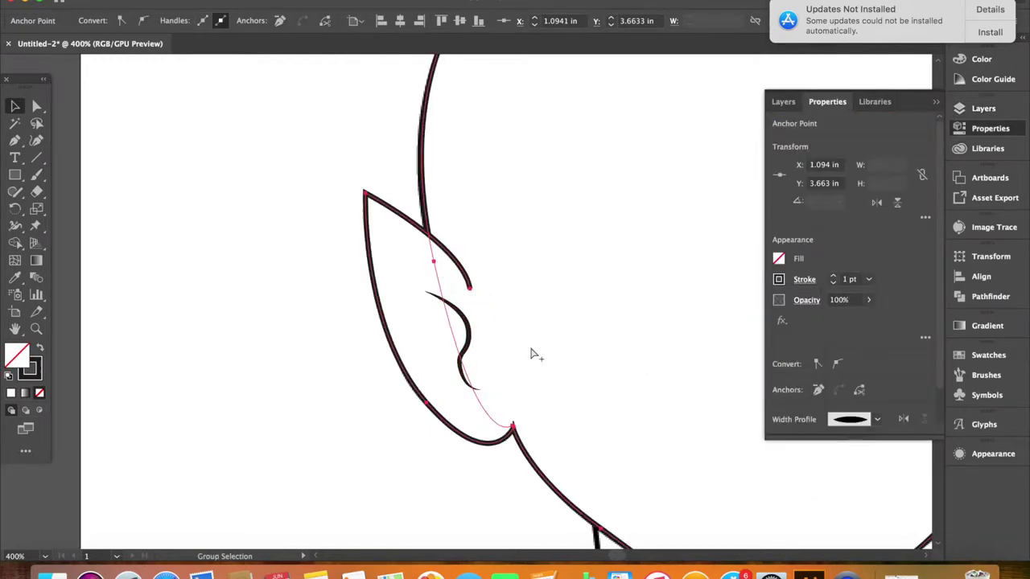
- Reshape the inner-ear line by moving its upper end toward the pointed ear tip
left_click(465, 334)
left_click_drag(424, 290, 385, 236)
mouse_move(485, 310)
left_mouse_down()
mouse_move(469, 395)
mouse_move(498, 319)
mouse_move(483, 314)
left_mouse_up()
key("super+minus")
key("super+minus")
key("super+minus")
key("shift+super+a")
- Select the head and ear outlines and open their stroke options
left_click_drag(483, 390, 381, 390)
left_click(354, 354)
left_click(805, 279)
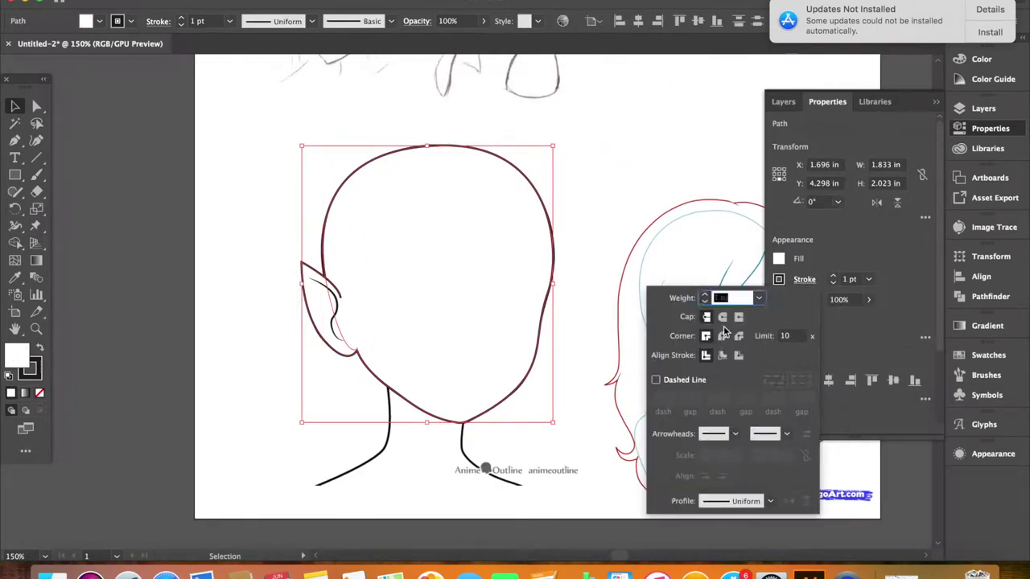
key("shift+super+a")
key("super+plus")
key("super+minus")
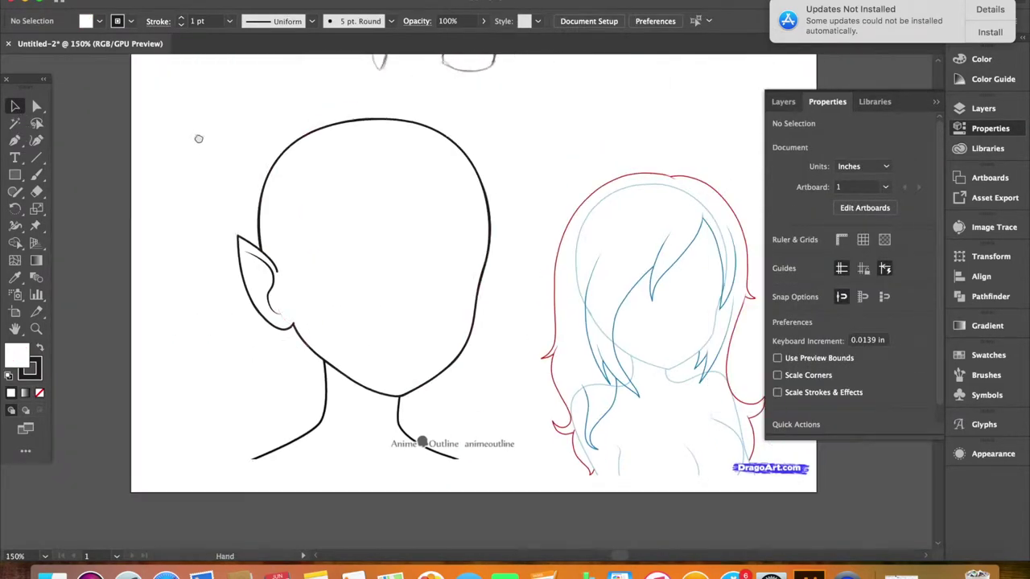
- Hide the traced head and ear paths to expose the reference face
left_click(249, 253)
key("shift+super+a")
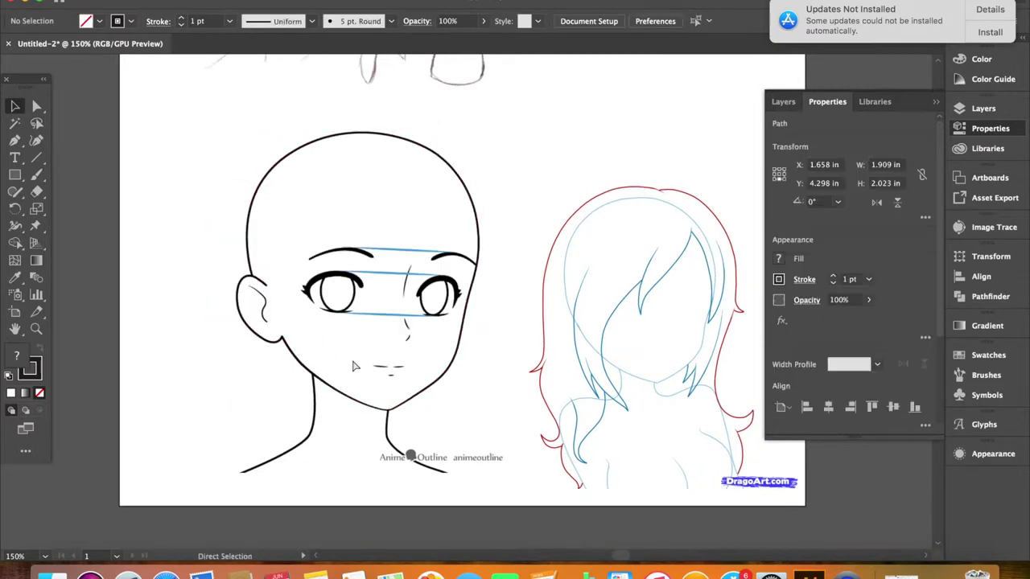
key("shift+super+a")
- Trace the neck and shoulders as one closed path with the Pen tool, following the reference lines
key("super+plus")
key("super+plus")
key("super+plus")
scroll(276, 322, "down", 2)
left_click(14, 140)
left_click(266, 180)
left_click(439, 354)
scroll(246, 368, "left", 5)
left_click(176, 359)
left_click_drag(381, 247, 384, 123)
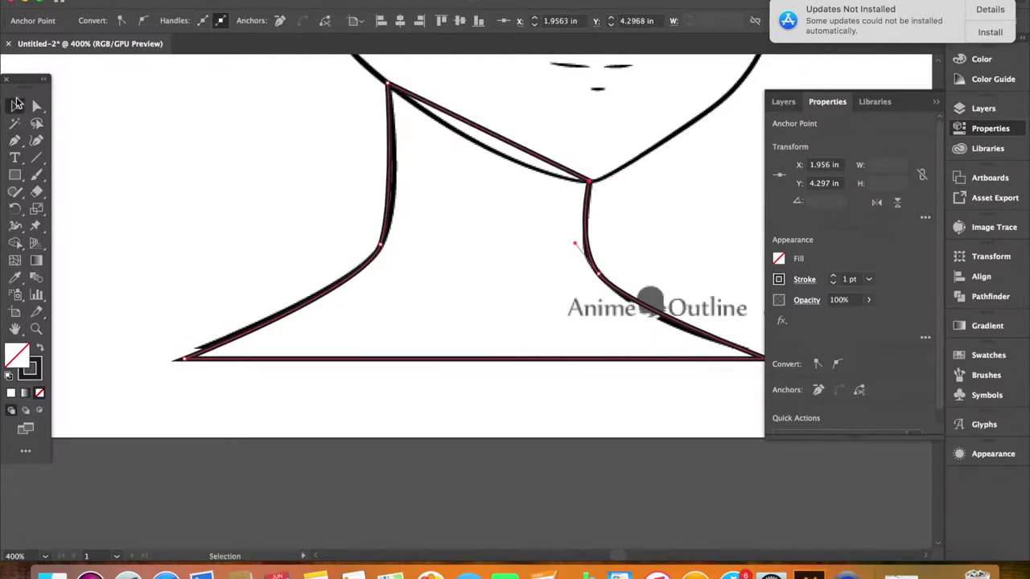
left_click(18, 104)
- Add a new layer above the Head layer and name it Face
key("shift+super+a")
key("super+minus")
key("super+minus")
key("super+minus")
key("F7")
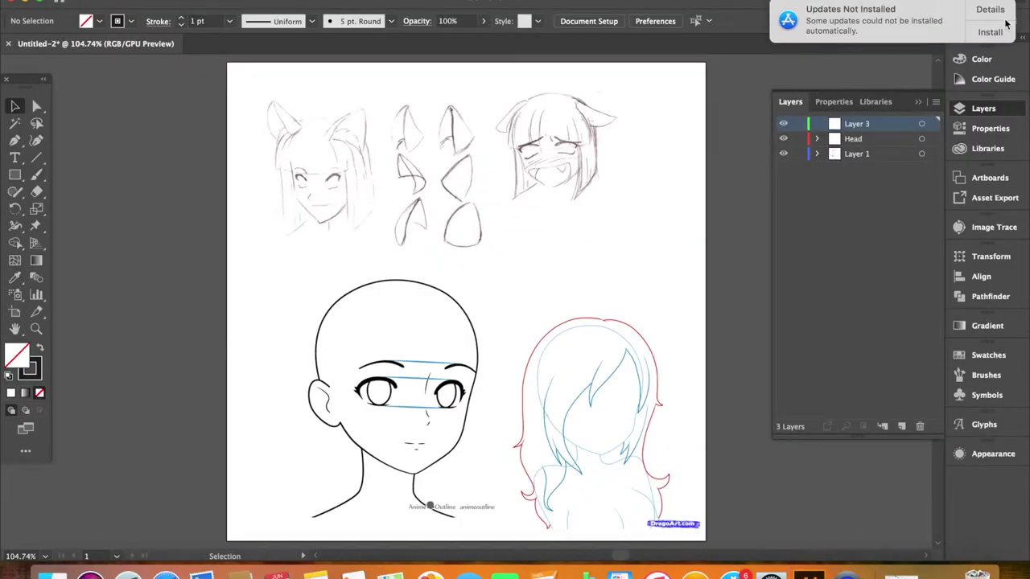
double_click(854, 125)
type("Eyes")
key("Return")
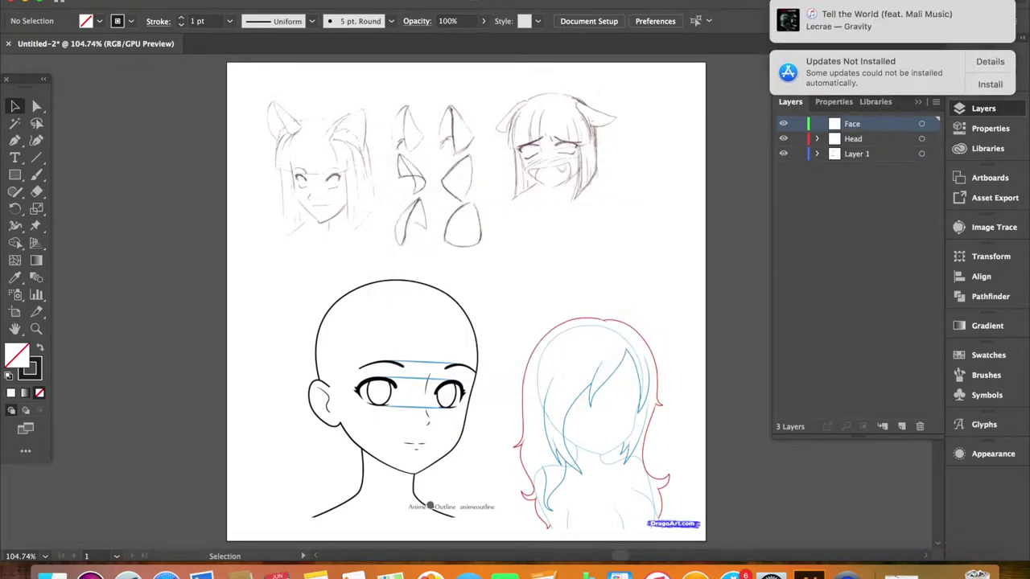
- Hide the Head layer and make the Face layer active for tracing the right-hand eye
left_click(852, 138)
left_click(783, 123)
key("super+plus")
key("super+plus")
key("super+plus")
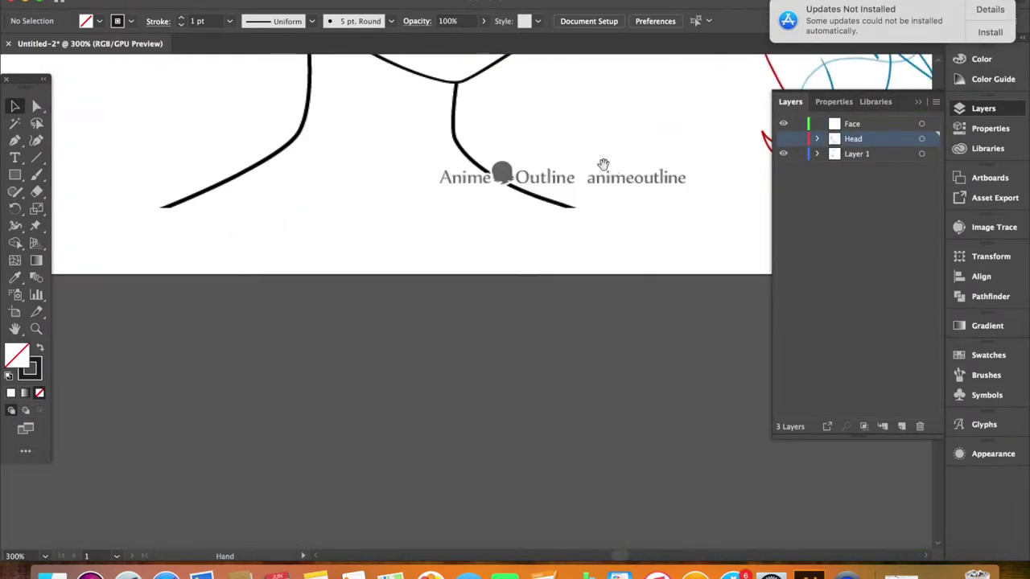
scroll(523, 338, "up", 10)
key("super+plus")
key("super+plus")
key("super+plus")
scroll(305, 425, "down", 5)
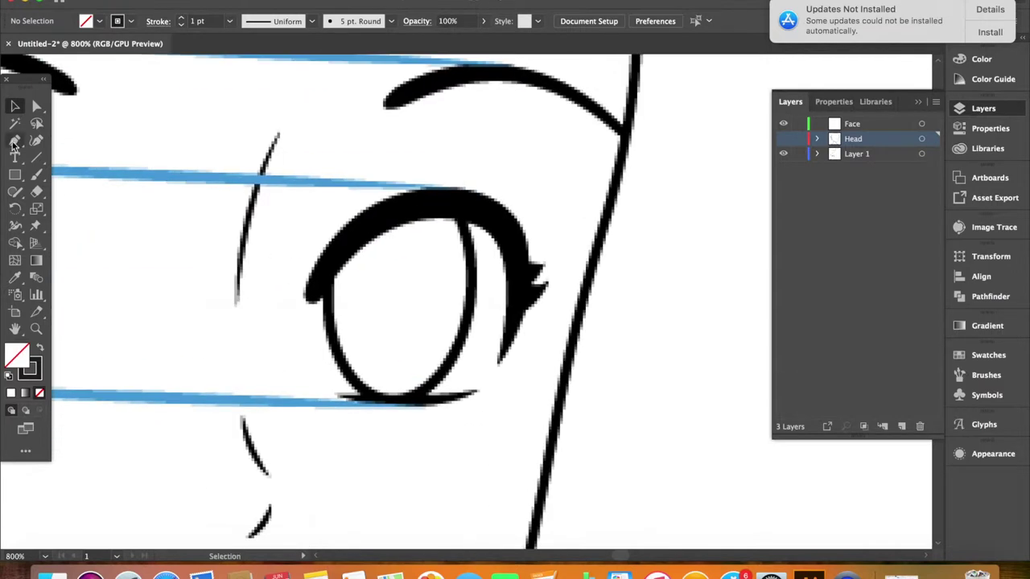
left_click(853, 123)
- Trace the upper eyelid of the right-hand eye with the Pen tool, from its inner corner to the outer tip
left_click(310, 296)
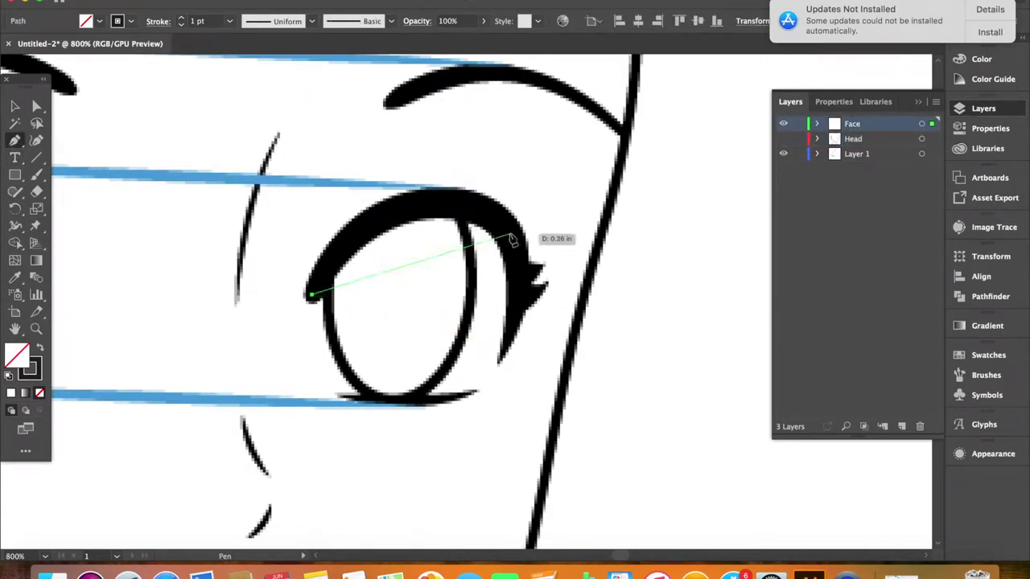
left_click_drag(446, 200, 527, 199)
left_click_drag(465, 441, 467, 443)
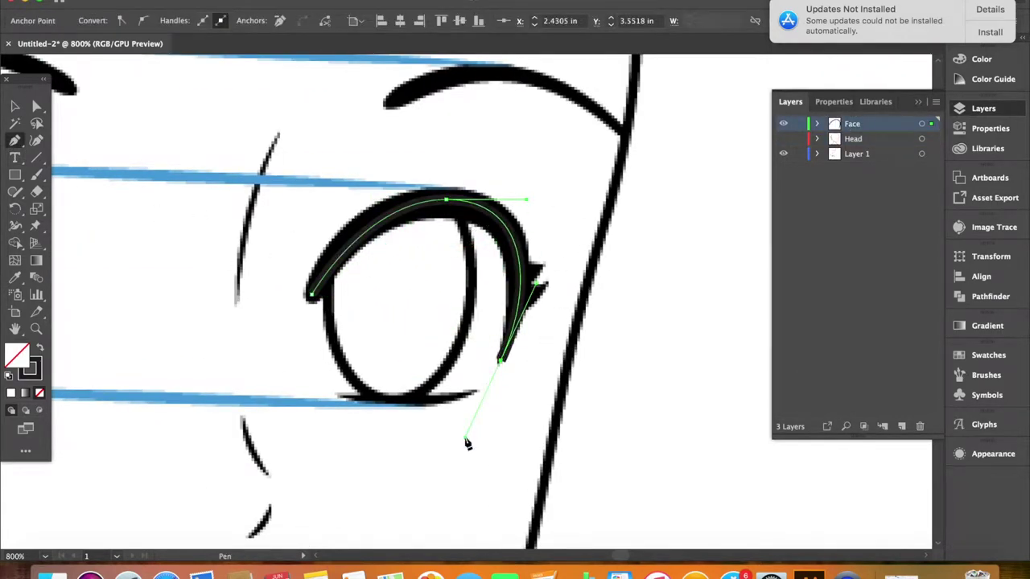
- Thicken the upper eyelid's stroke and give it a width profile tapering toward the outer tip
left_click(833, 102)
left_click(832, 276)
left_click(805, 279)
left_click(770, 501)
left_click(724, 428)
key("Escape")
- Draw an ellipse for the right-hand eye's iris and adjust its anchor points to match the reference
key("v")
left_click_drag(14, 174, 81, 204)
left_click_drag(321, 172, 326, 198)
key("v")
left_click_drag(400, 199, 422, 202)
left_click(453, 175)
left_click(328, 234)
left_click(37, 107)
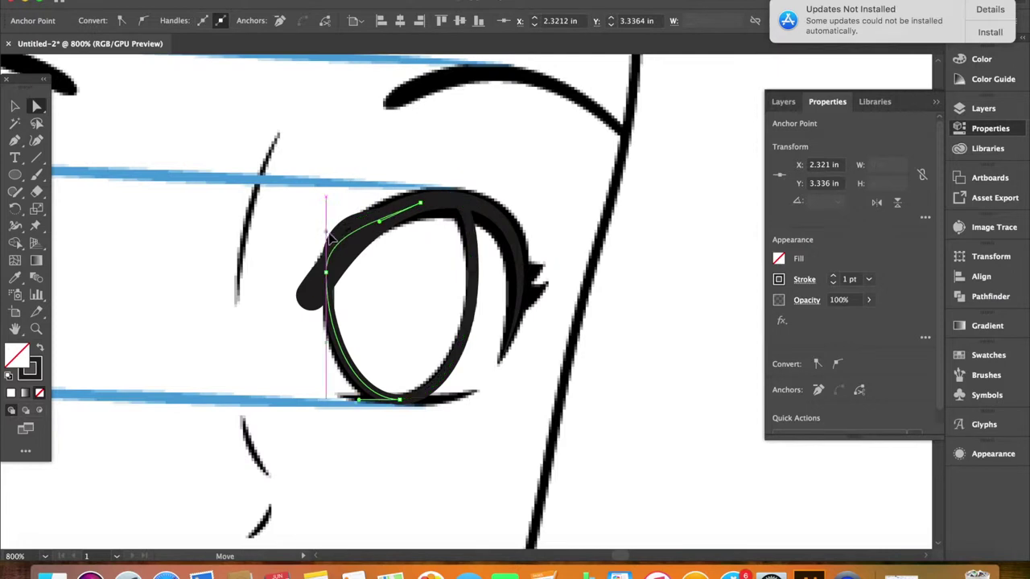
left_click(336, 153)
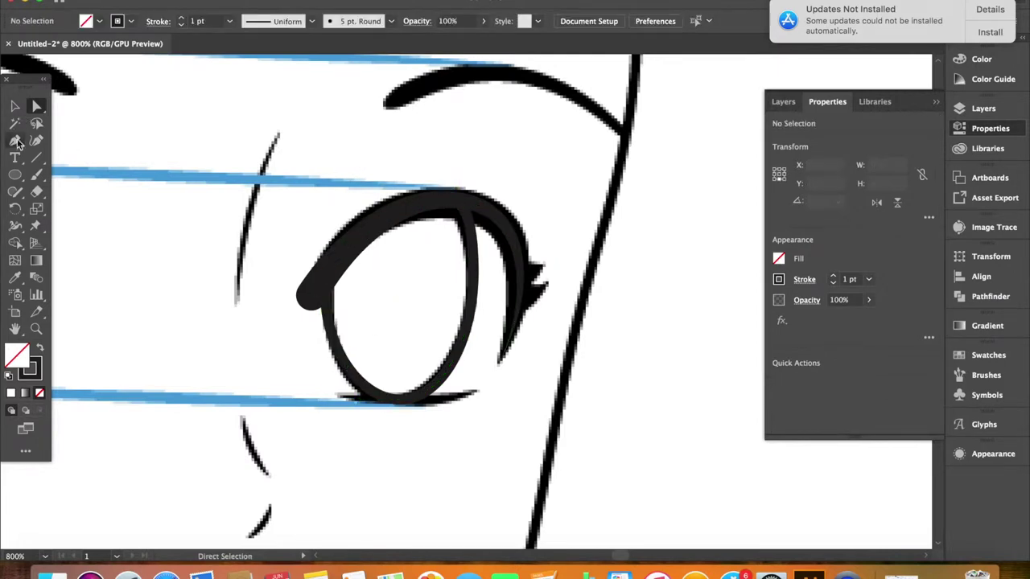
- Trace the lower lash line and the two small outer lashes of the right-hand eye with the Pen tool
left_click(15, 140)
left_click_drag(399, 399, 448, 410)
left_click_drag(504, 381, 525, 380)
key("Escape")
left_click_drag(520, 275, 561, 276)
left_click(16, 107)
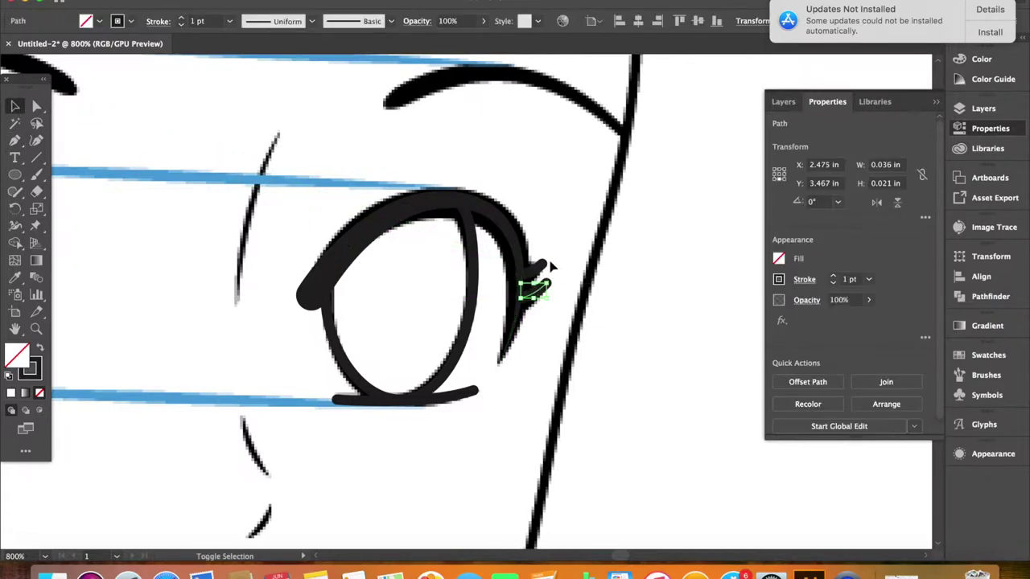
- Apply a width profile tapering to a point to the two outer lashes
left_click(804, 280)
left_click(735, 499)
left_click(724, 338)
left_click(559, 391)
- Shift the outer lashes slightly outward so their bases merge cleanly with the eyelid stroke
scroll(547, 338, "up", 4)
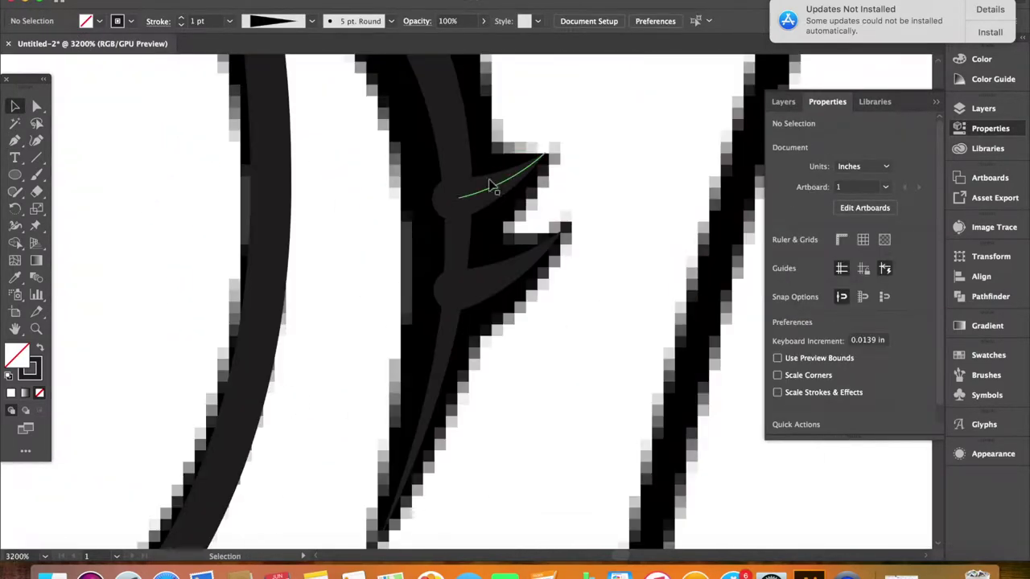
left_click(477, 188)
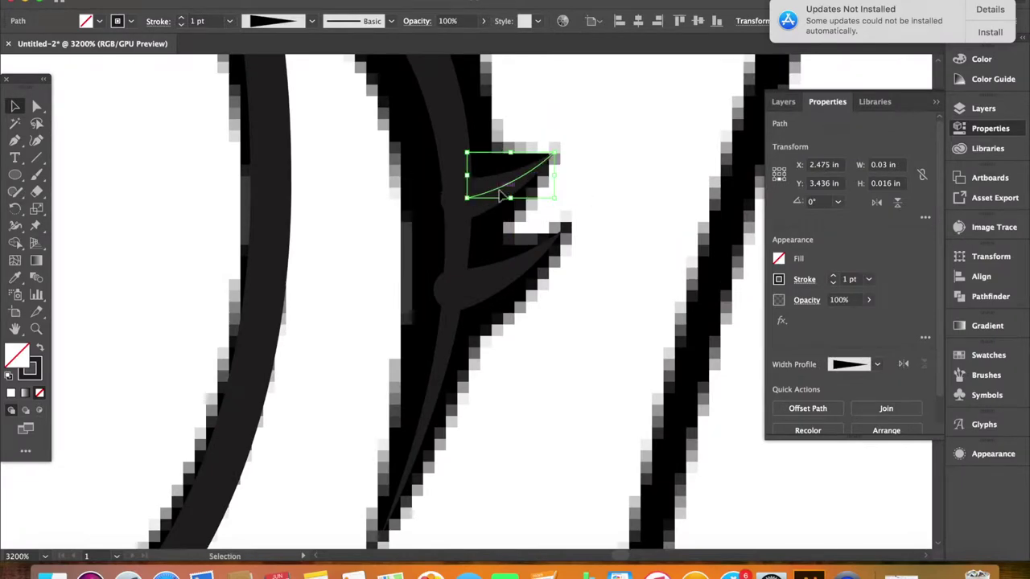
left_click(609, 214)
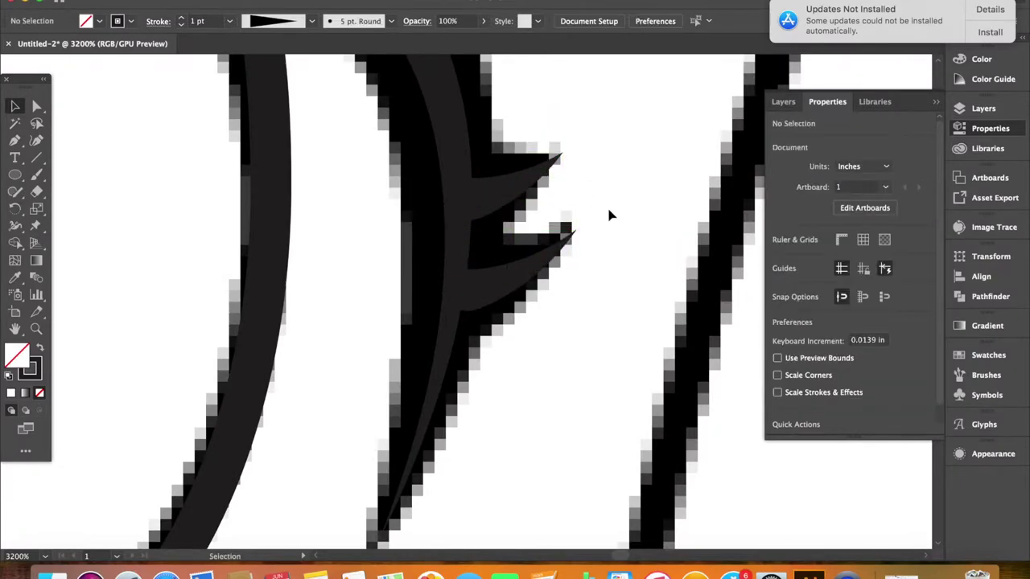
- Move the base anchor of the lower outer lash down along the eyelid stroke
scroll(609, 214, "down", 4)
scroll(503, 299, "up", 4)
scroll(502, 299, "up", 2)
key("a")
mouse_move(387, 230)
left_mouse_down()
mouse_move(345, 349)
mouse_move(367, 342)
mouse_move(361, 304)
left_mouse_up()
- Try a leaf-shaped width profile on the lower outer lash, returning to the single-taper profile
left_click(876, 419)
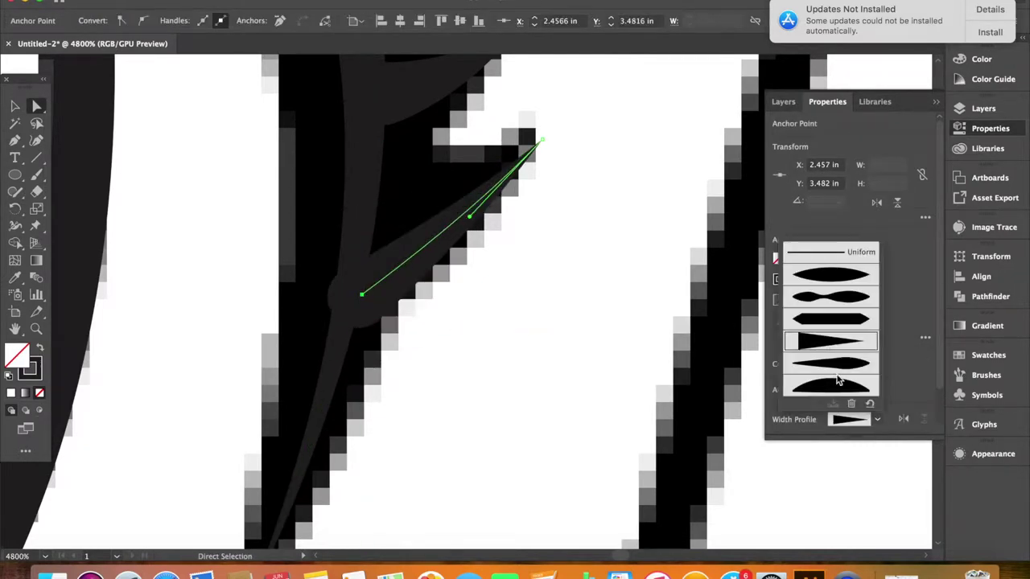
left_click(839, 269)
left_click(877, 420)
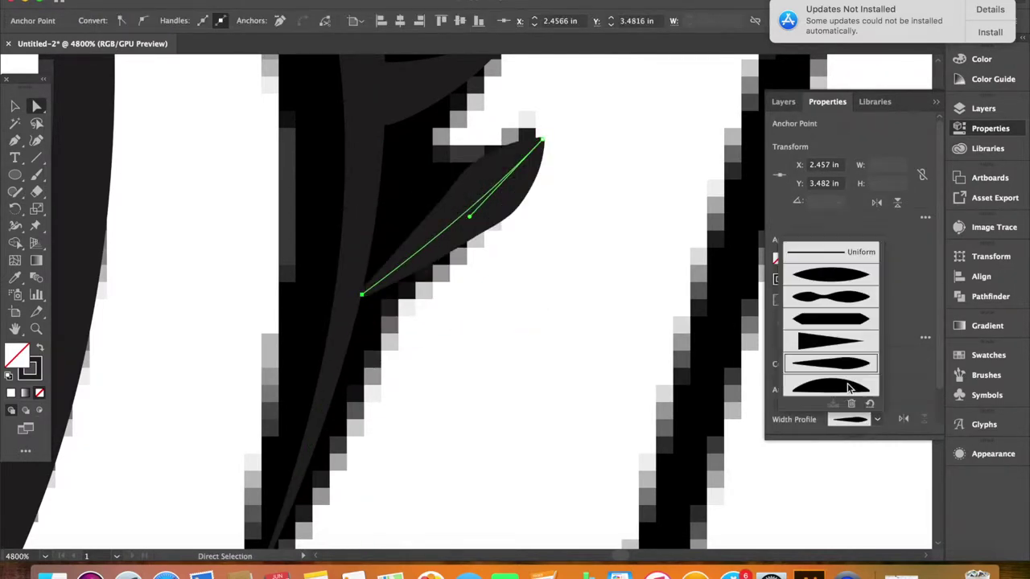
left_click(832, 341)
- Raise the lower outer lash's base anchor so it blends into the eyelid stroke
left_click_drag(361, 294, 364, 252)
left_click(436, 322)
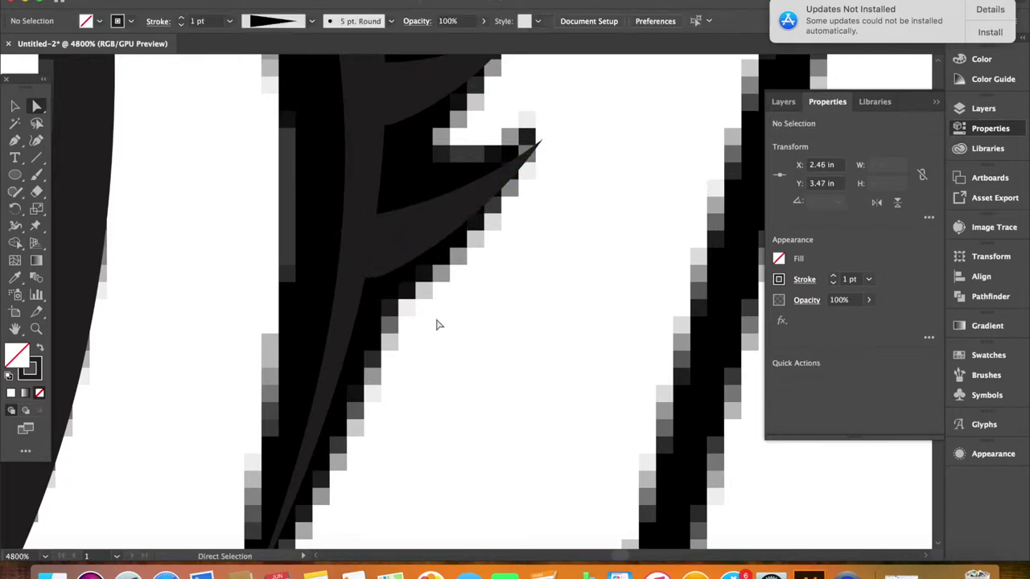
scroll(437, 321, "down", 3)
scroll(437, 322, "up", 1)
- Try a heavier stroke on the two outer lashes, returning it to 1 pt
left_click(833, 276)
left_click(832, 276)
left_click(833, 282)
left_click(833, 282)
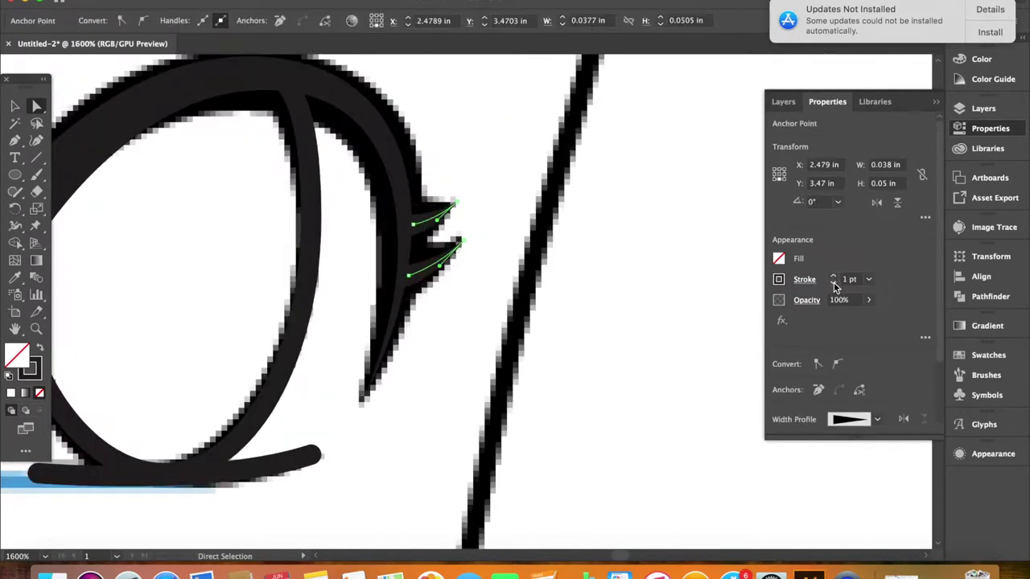
- Hide the traced eyelid, iris and lower lash line to expose the reference eye
scroll(434, 354, "down", 3)
left_click(450, 357)
scroll(820, 366, "down", 1)
left_click(804, 261)
left_click(523, 434)
- Trace both eyebrows with the Pen tool over the reference
key("p")
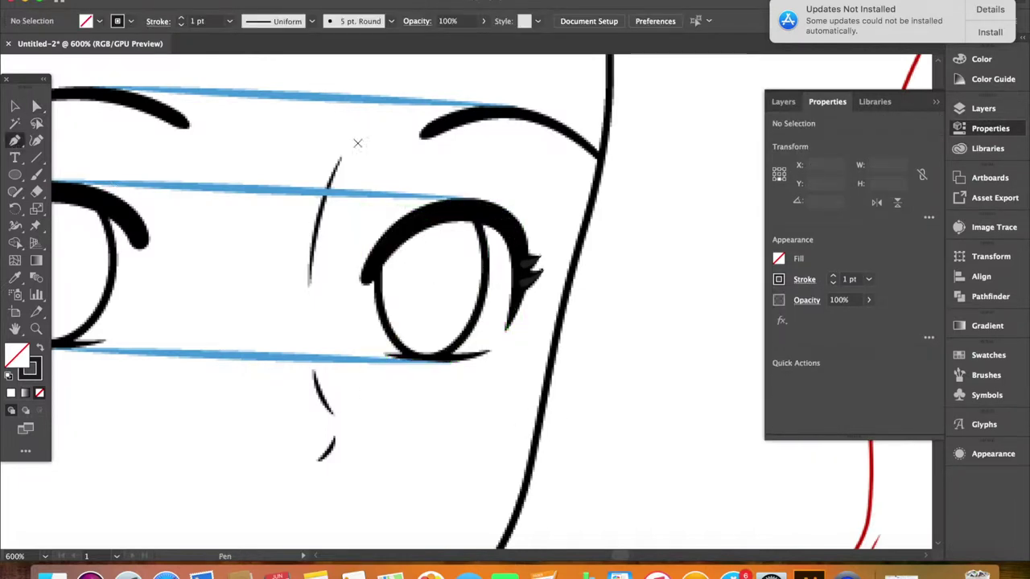
left_click(422, 133)
mouse_move(675, 252)
left_mouse_down()
mouse_move(743, 237)
mouse_move(659, 223)
mouse_move(689, 246)
left_mouse_up()
scroll(628, 195, "left", 5)
mouse_move(425, 135)
left_mouse_down()
mouse_move(188, 136)
mouse_move(175, 145)
left_mouse_up()
- Trace the nose bridge line and the two short nose strokes below it as separate Pen paths
left_click(548, 295)
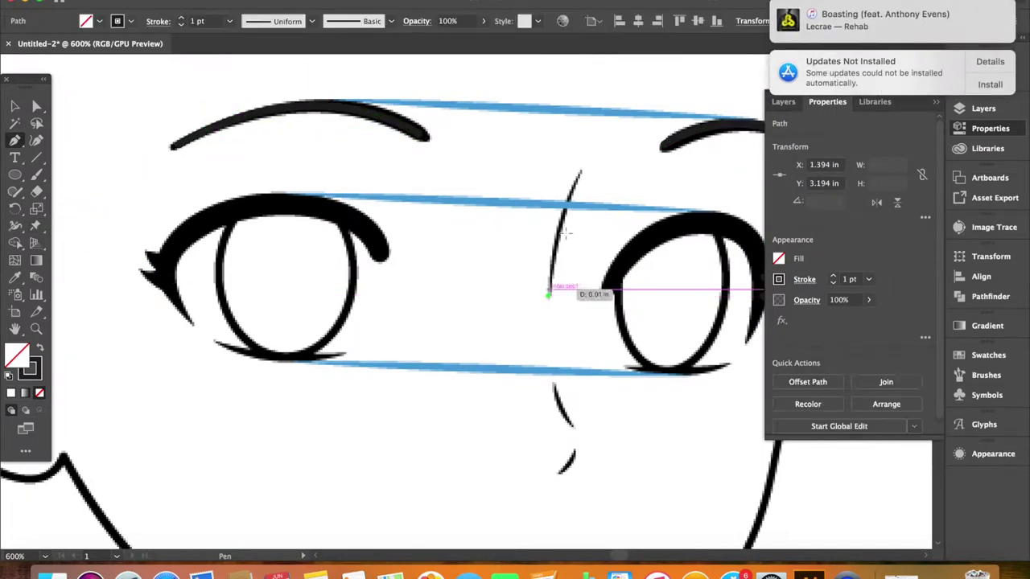
left_click_drag(610, 168, 601, 134)
key("Escape")
left_click(551, 382)
mouse_move(571, 429)
left_mouse_down()
mouse_move(586, 443)
mouse_move(577, 462)
left_mouse_up()
key("Escape")
left_click(559, 473)
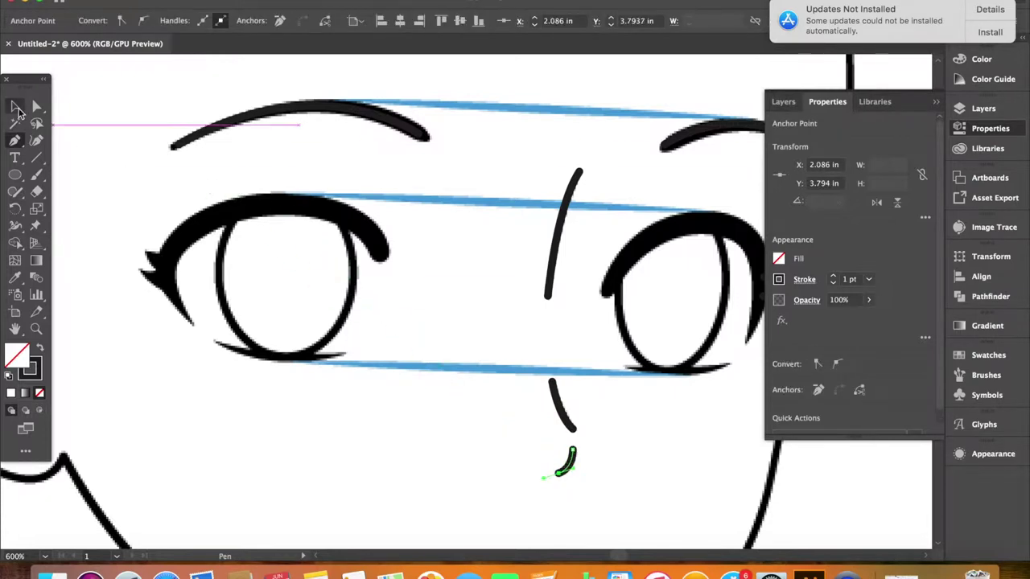
- Give the nose lines and both eyebrows a width profile that tapers at both ends
left_click(553, 263, "shift")
left_click(560, 402, "shift")
left_click(322, 111, "shift")
left_click(708, 133, "shift")
left_click(804, 279)
left_click(770, 501)
left_click(716, 360)
left_click(453, 207)
- Select both eyebrows and change their width profile to a single taper
left_click(346, 121)
scroll(453, 206, "right", 3)
left_click(563, 143, "shift")
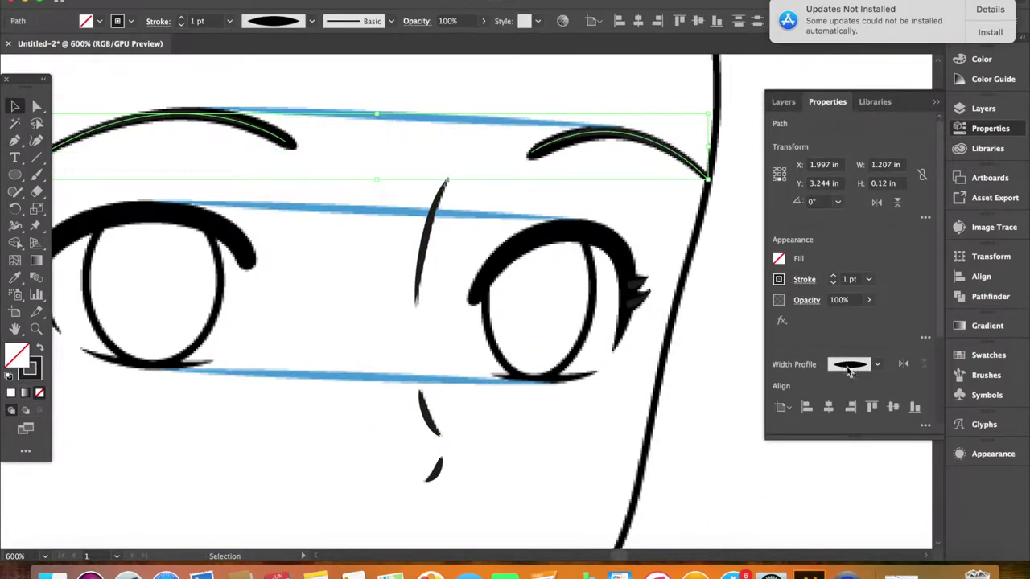
left_click(853, 364)
left_click(836, 475)
- Set the stroke weight of both eyebrows to 3 pt
key("super+minus")
key("super+minus")
key("super+z")
left_click(804, 279)
left_click(639, 268)
key("super+z")
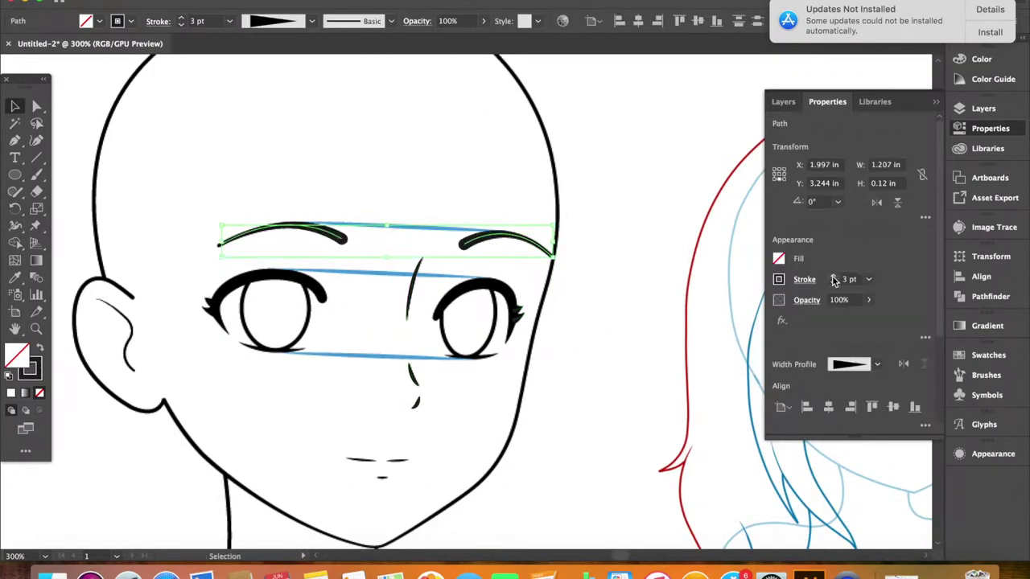
- Trace the mouth line with a curved Pen path and set its stroke weight to 1 pt
left_click(570, 384)
key("super+plus")
key("super+plus")
key("super+plus")
key("super+plus")
key("super+plus")
key("p")
left_click(184, 307)
left_click_drag(584, 299, 648, 301)
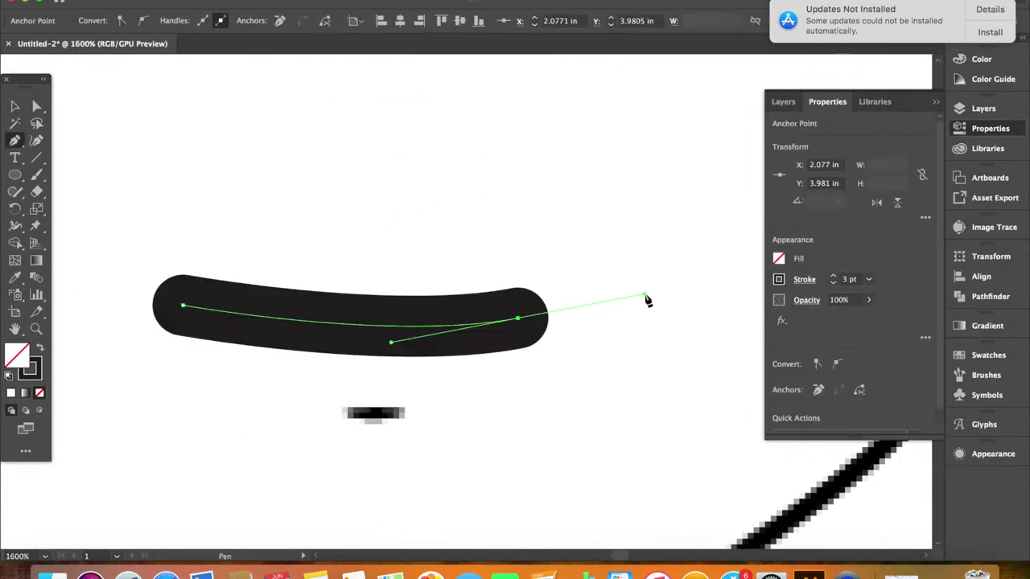
left_click(834, 283)
left_click(834, 283)
- Trace the short lower-lip line with a curved path and give the mouth strokes a width profile tapered at both ends
left_click_drag(350, 412, 432, 410)
left_click(400, 412)
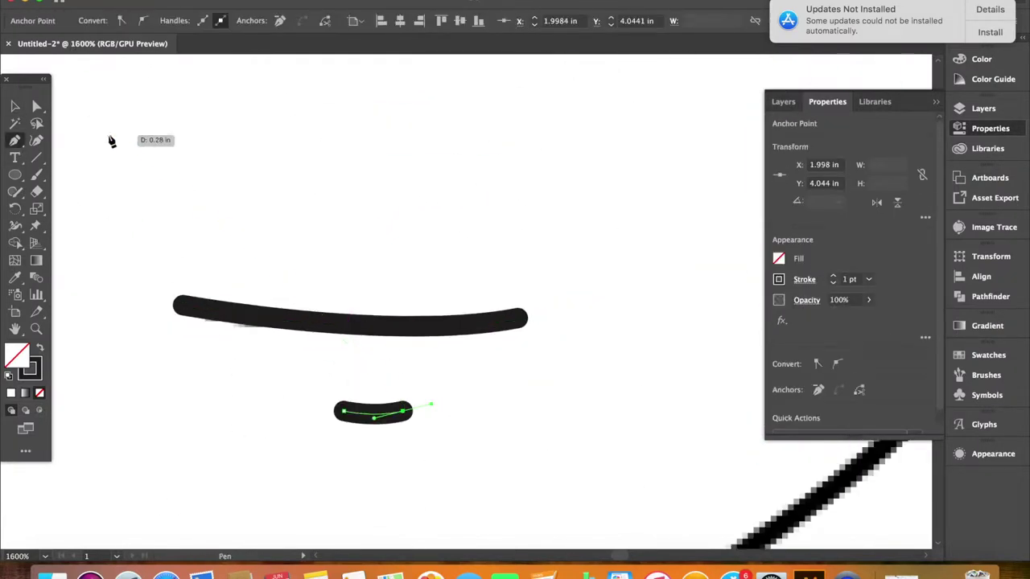
key("v")
key("super+a")
left_click(805, 279)
left_click(740, 496)
left_click(728, 368)
left_click(441, 439)
left_click(372, 413)
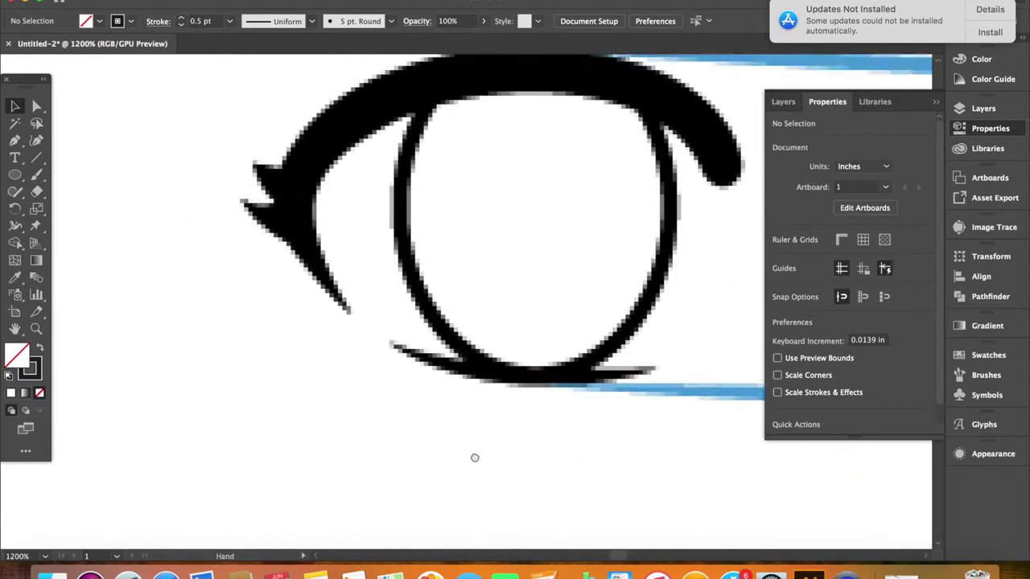
- Trace the left eye's upper lash line with a curved Pen path and give it a 3 pt stroke with a single-taper width profile
left_click(624, 277)
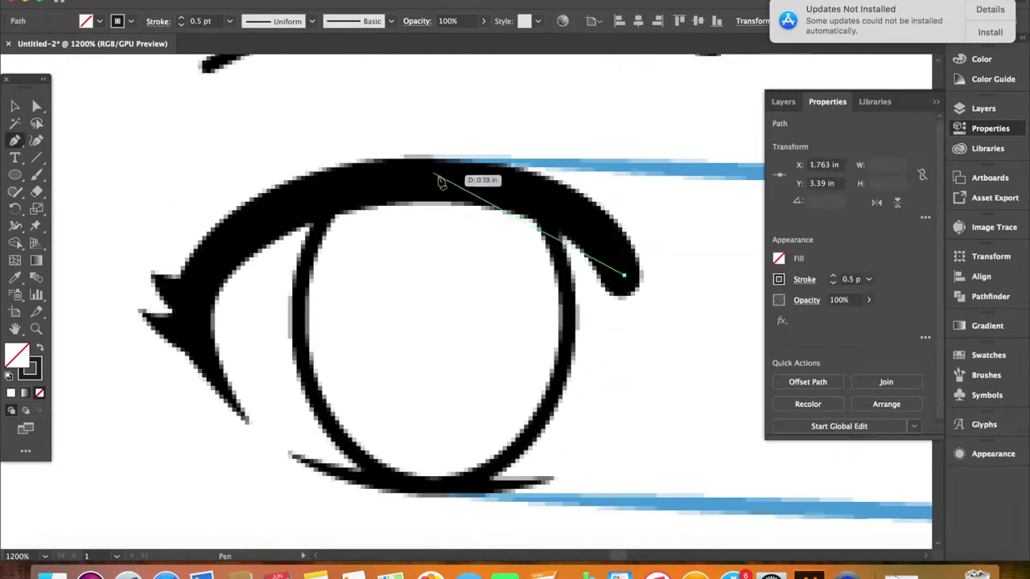
left_click_drag(305, 185, 306, 185)
mouse_move(193, 312)
left_mouse_down()
mouse_move(196, 402)
mouse_move(193, 390)
left_mouse_up()
left_click(247, 422)
left_click(832, 276)
left_click(833, 276)
left_click(832, 282)
left_click(804, 280)
left_click(732, 501)
left_click(738, 424)
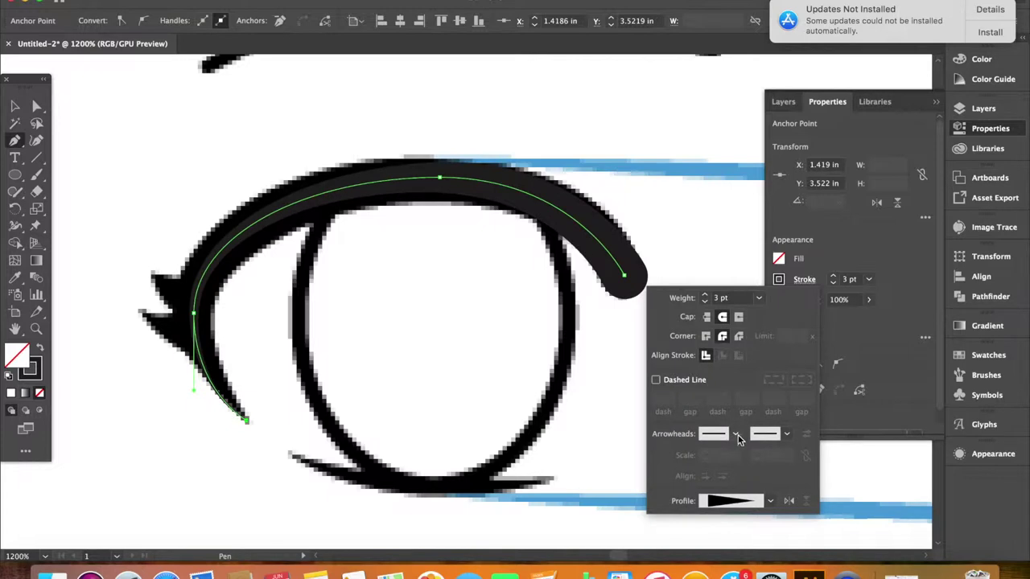
- Trace the two small lashes at the left eye's outer corner as separate curved Pen paths
left_click(151, 277)
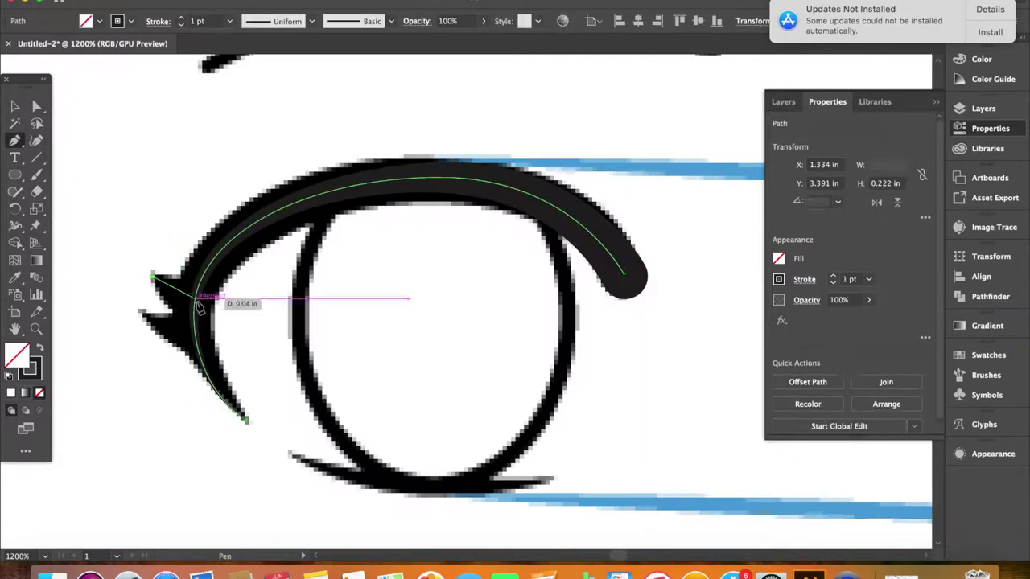
left_click(218, 303)
left_click(195, 337)
key("v")
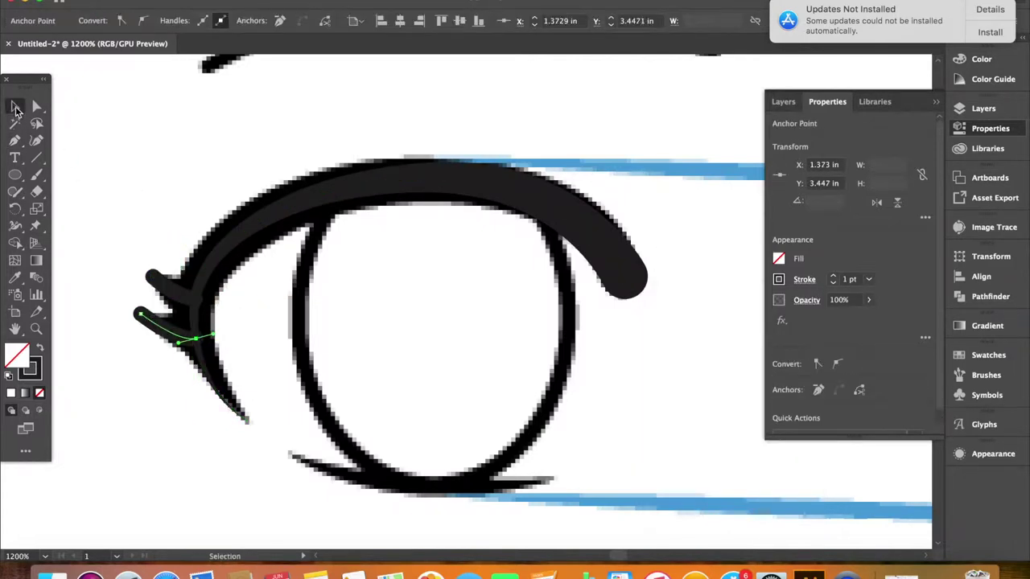
- Select both small lashes and give them a 1 pt stroke with a single-taper width profile
left_click(171, 287, "shift")
key("i")
left_click(268, 244)
key("v")
left_click(804, 279)
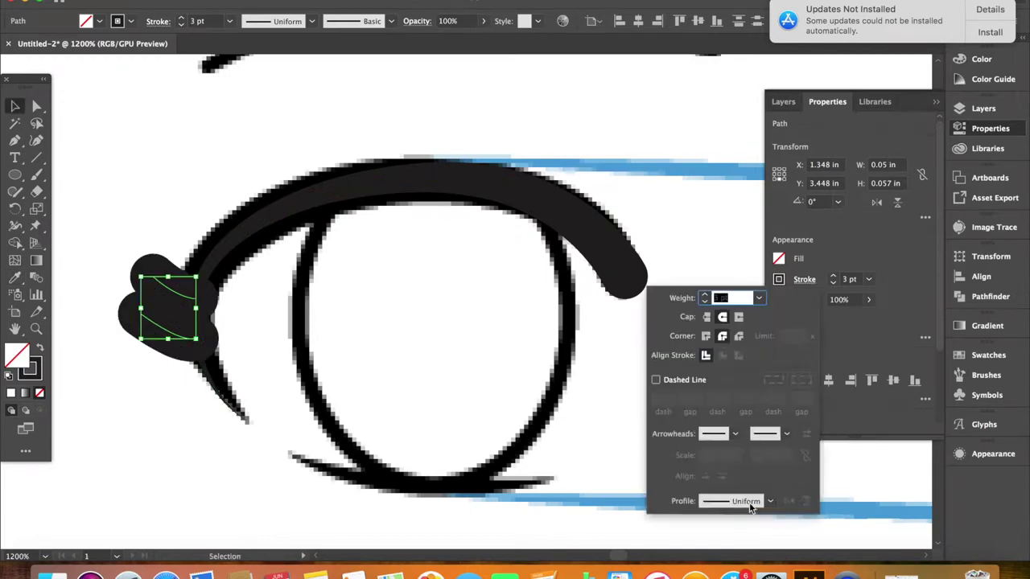
left_click(772, 496)
left_click(733, 427)
- Rotate both small lashes about 201°, reflect them across the horizontal axis and fit them onto the sketched lashes
left_click_drag(211, 292, 92, 408)
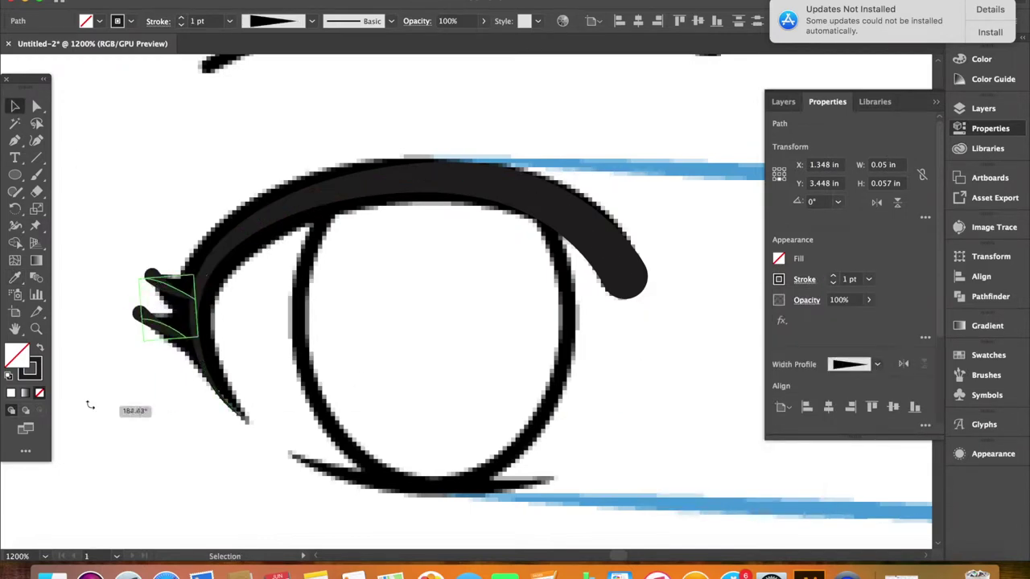
key("super+equal")
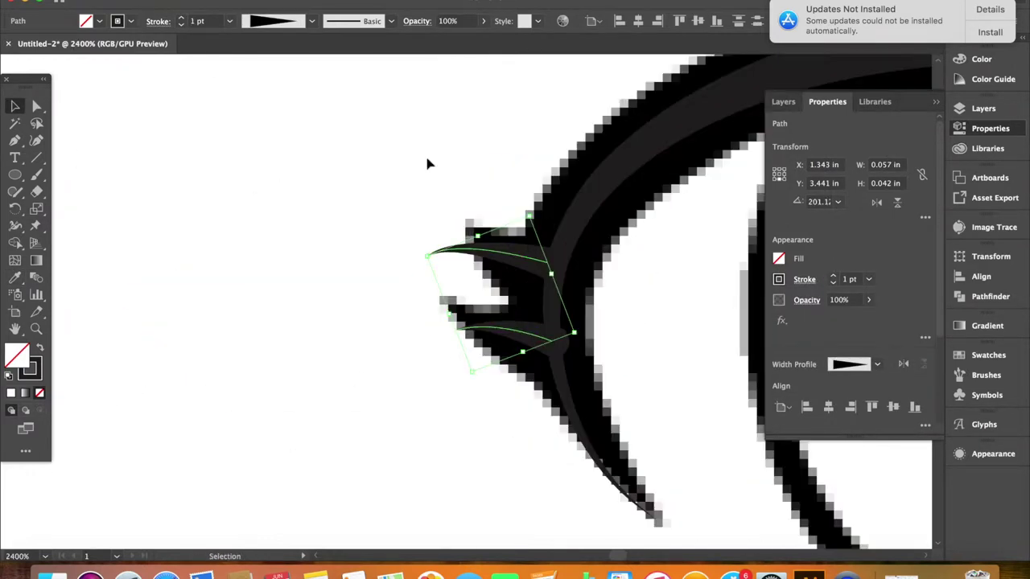
left_click(205, 0)
mouse_move(265, 0)
left_click(393, 46)
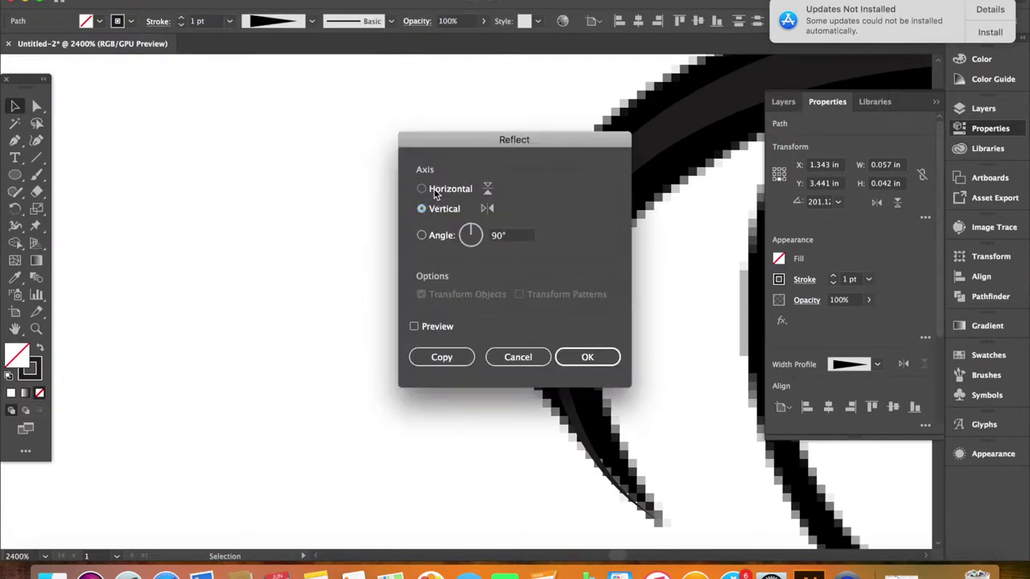
key("Return")
scroll(414, 261, "right", 3)
left_click_drag(430, 274, 453, 363)
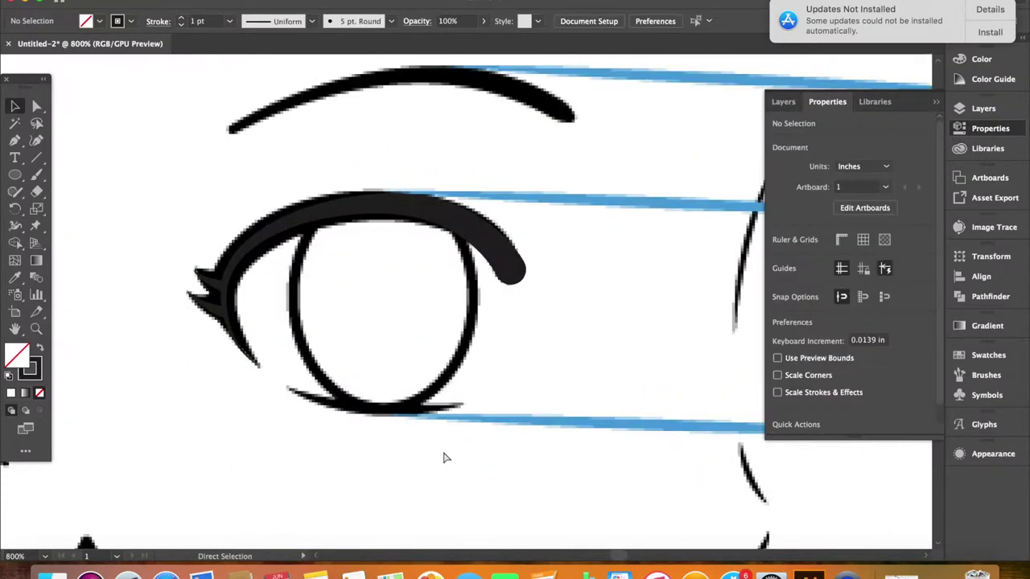
- Draw the left iris as an ellipse about 0.26 by 0.29 in and adjust its upper edge under the lash line
key("l")
mouse_move(381, 301)
left_mouse_down()
mouse_move(290, 171)
mouse_move(306, 169)
mouse_move(286, 194)
left_mouse_up()
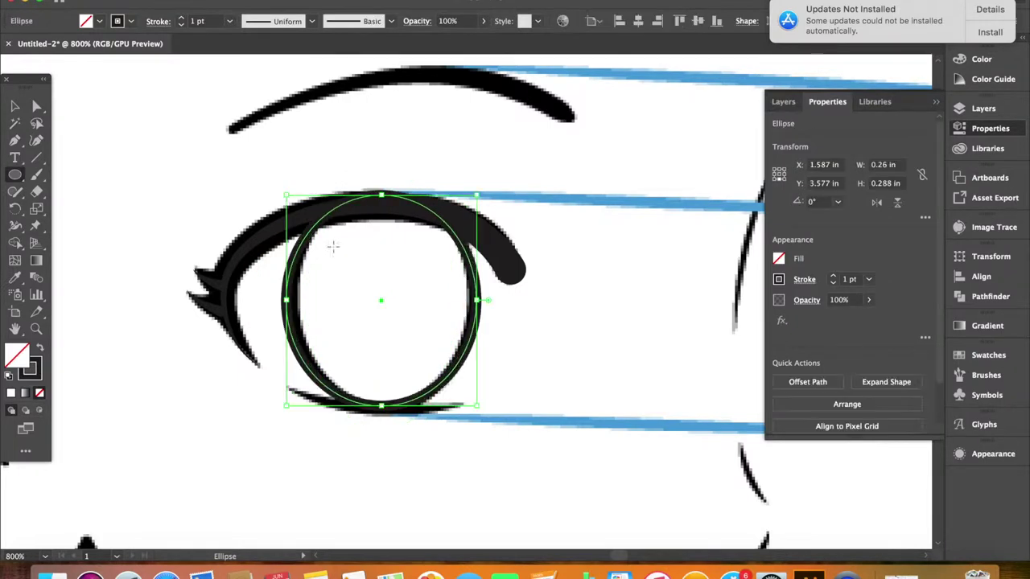
left_click(379, 201)
left_click_drag(379, 200, 380, 203)
left_click(455, 271)
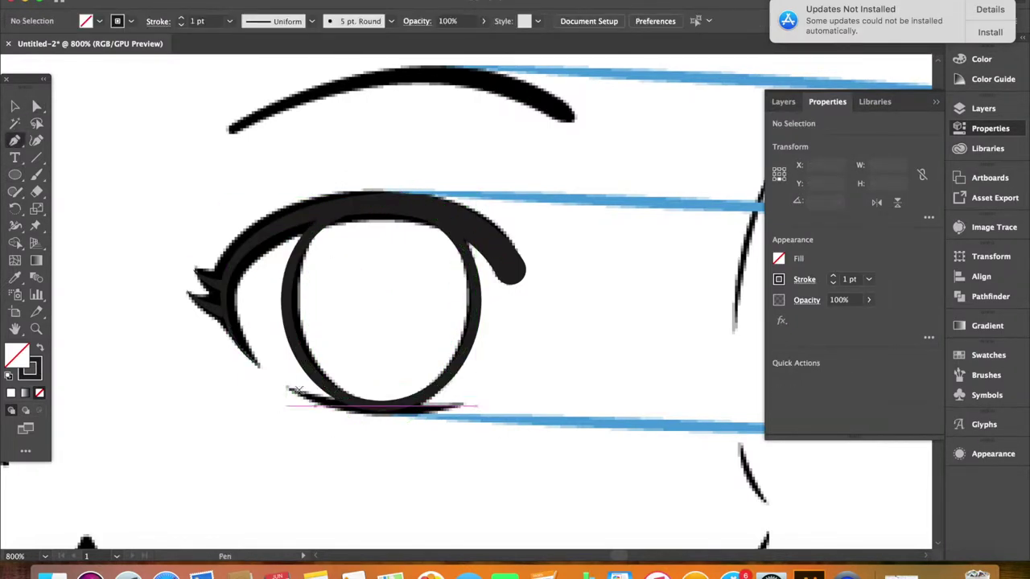
- Trace the lower lash line beneath the left iris with a curved Pen path and taper it at both ends
left_click(288, 390)
left_click_drag(562, 388, 558, 391)
left_click(804, 279)
left_click(748, 494)
left_click(736, 354)
key("super+minus")
key("super+minus")
key("super+minus")
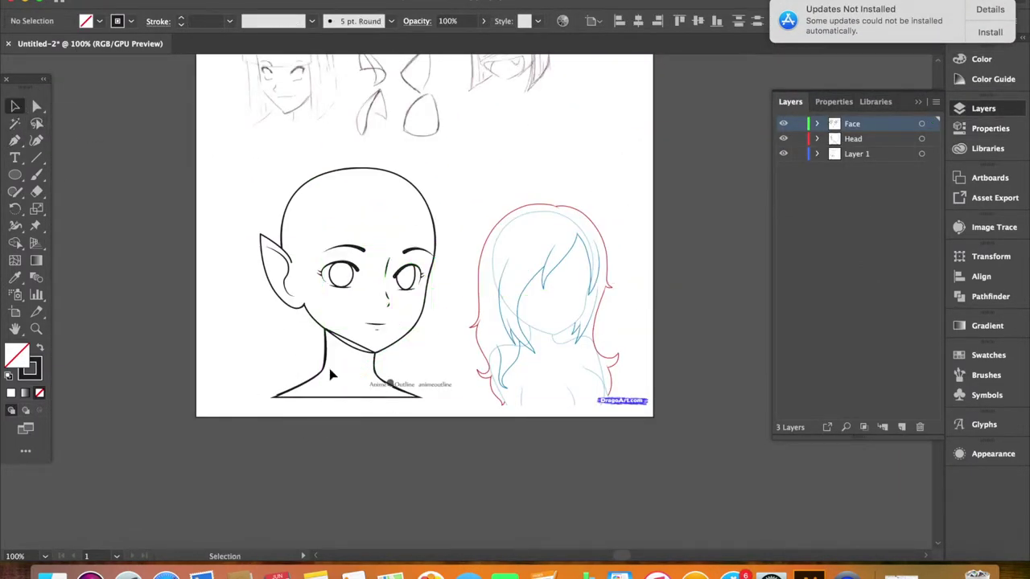
left_click(328, 373)
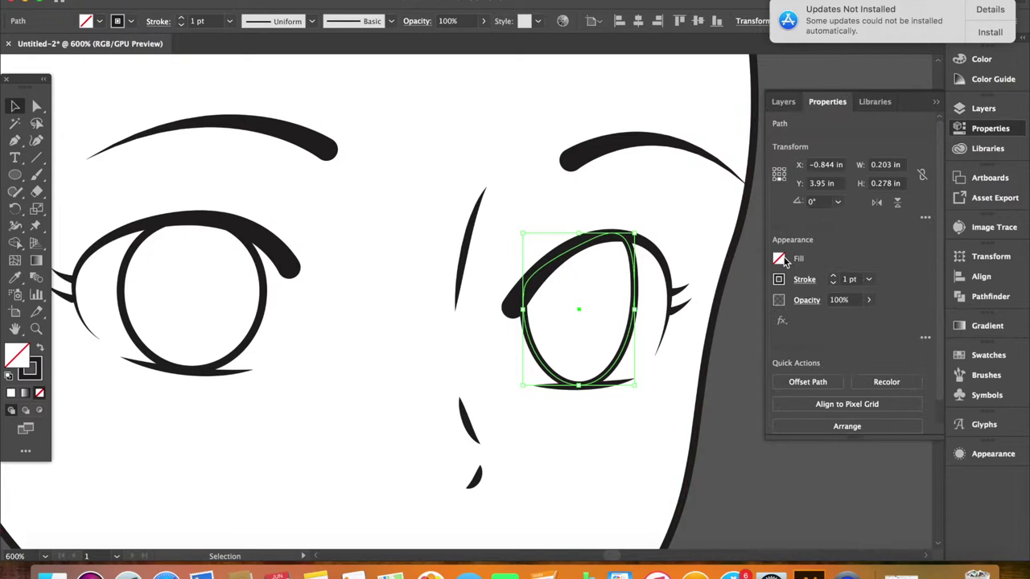
- Fill the right iris with a freeform gradient and reposition its colour stops inside the shape
left_click(987, 325)
left_click(825, 447)
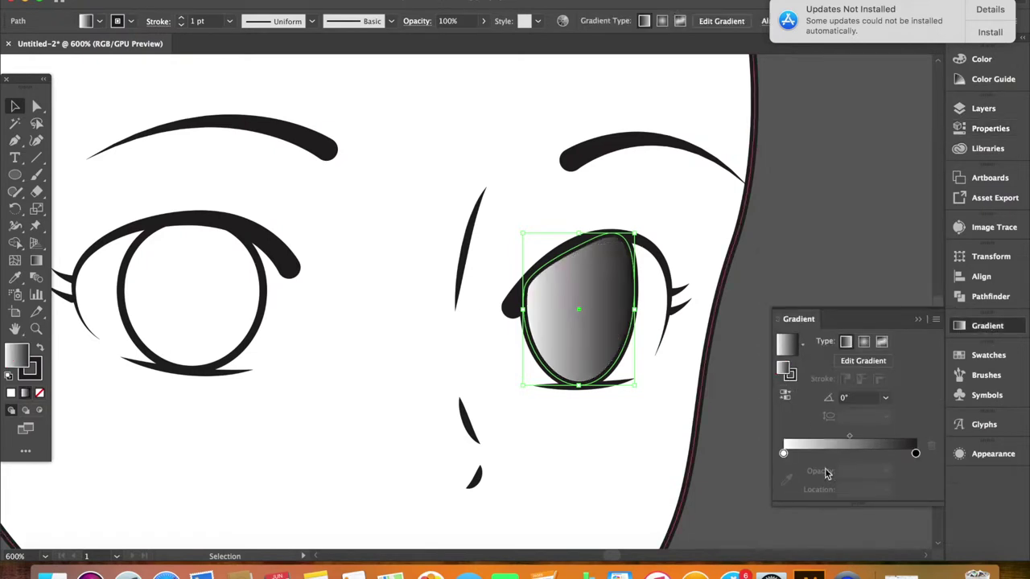
left_click(863, 342)
left_click(882, 342)
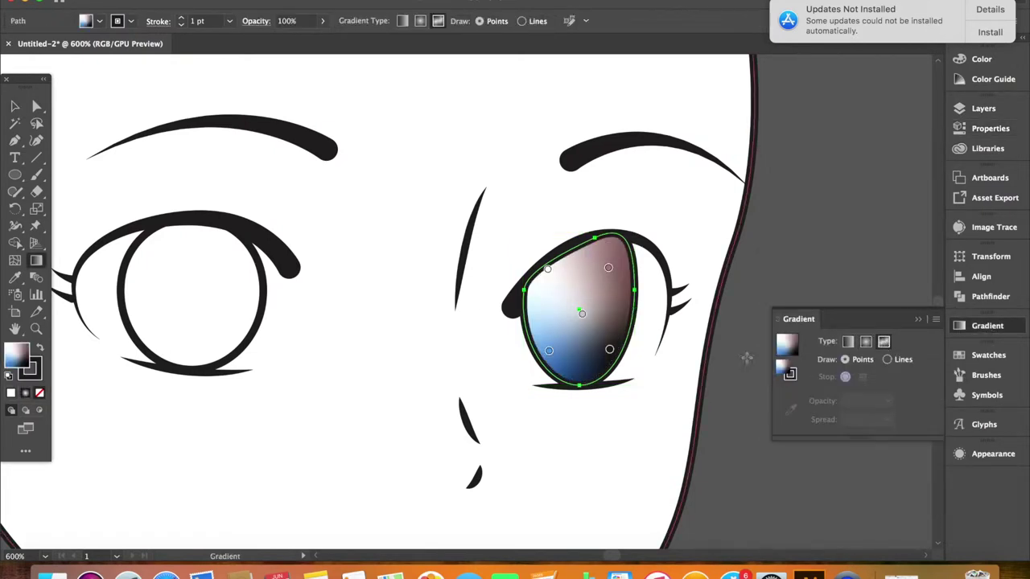
left_click(550, 291)
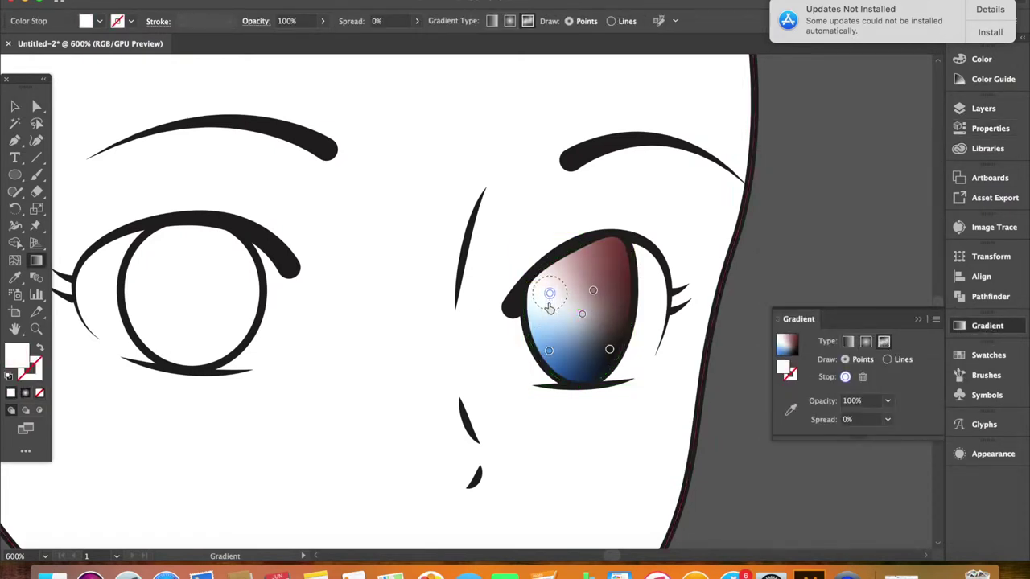
left_click_drag(549, 299, 550, 331)
left_click(790, 409)
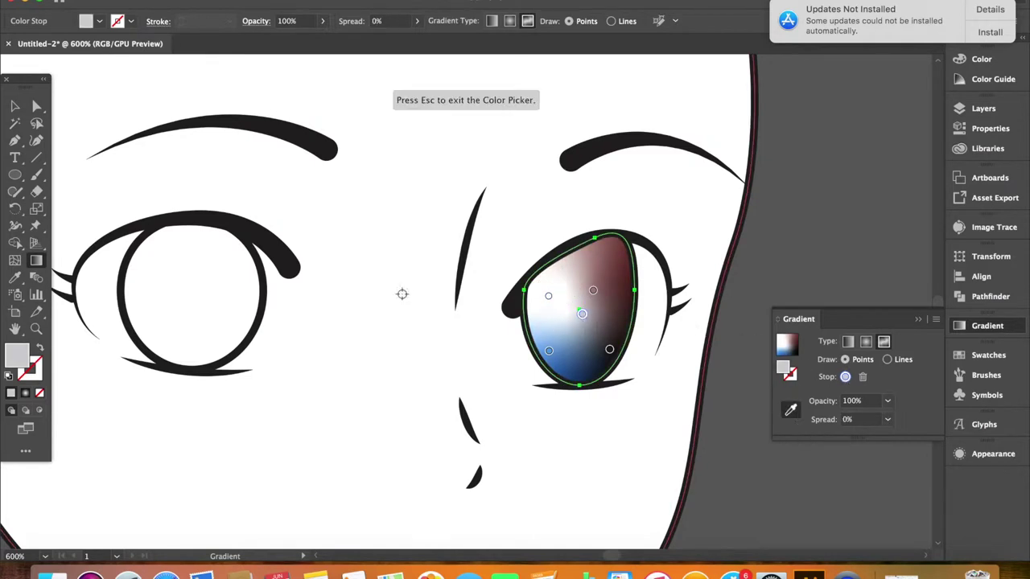
- Recolour the freeform gradient's stops from the colour swatches, making the centre stop dark navy
double_click(788, 371)
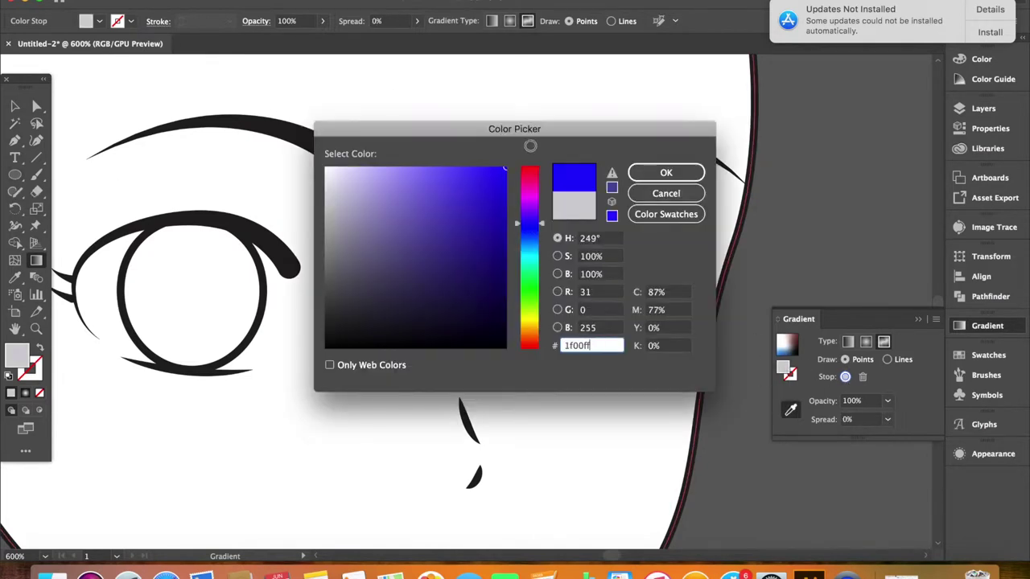
left_click(648, 211)
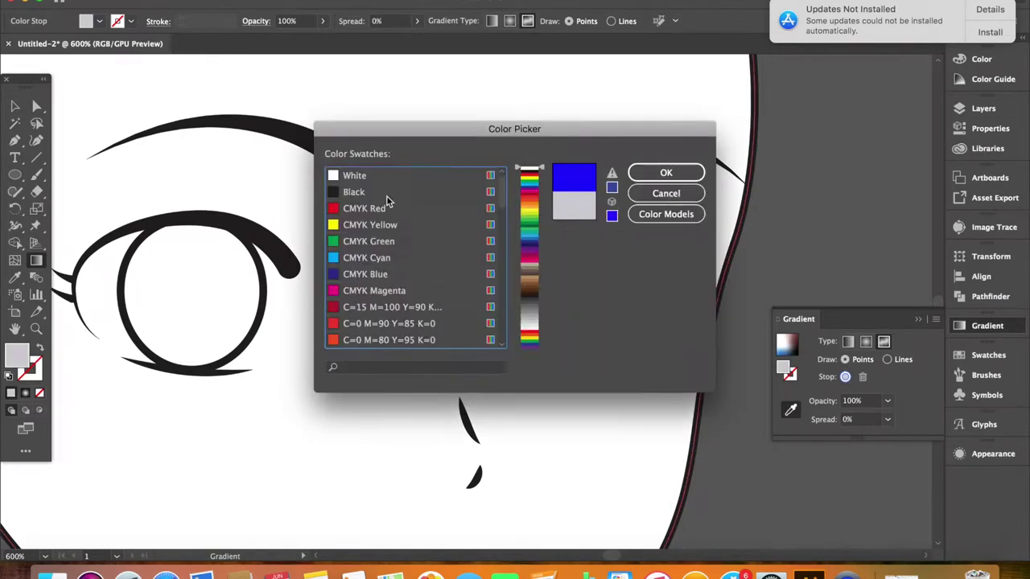
left_click(375, 272)
scroll(378, 273, "down", 5)
left_click(378, 325)
key("Return")
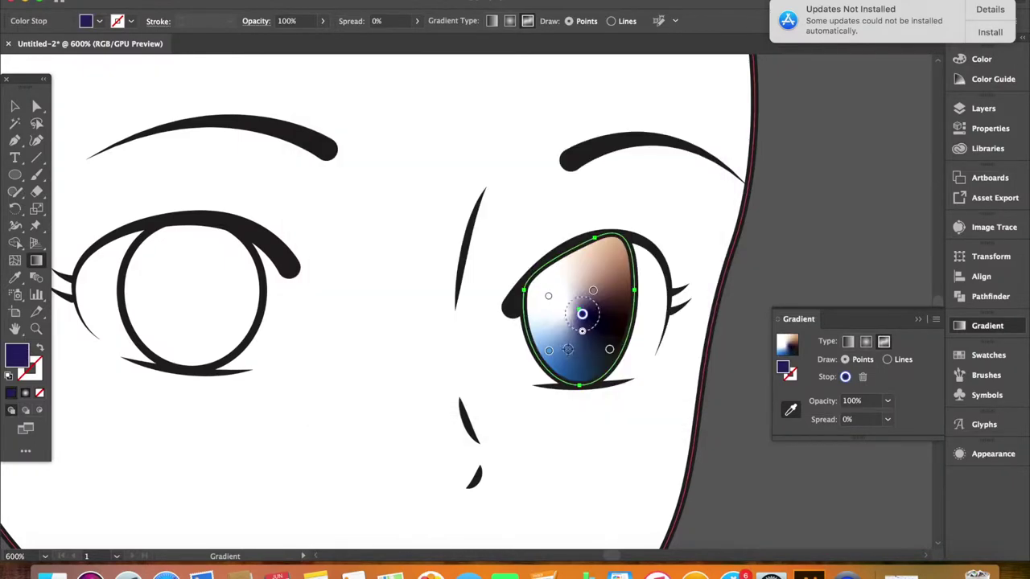
double_click(784, 370)
left_click(660, 214)
left_click(386, 207)
key("Return")
- Give the right iris a radial gradient running from light blue to dark navy, without the extra dark centre stop
left_click(781, 350)
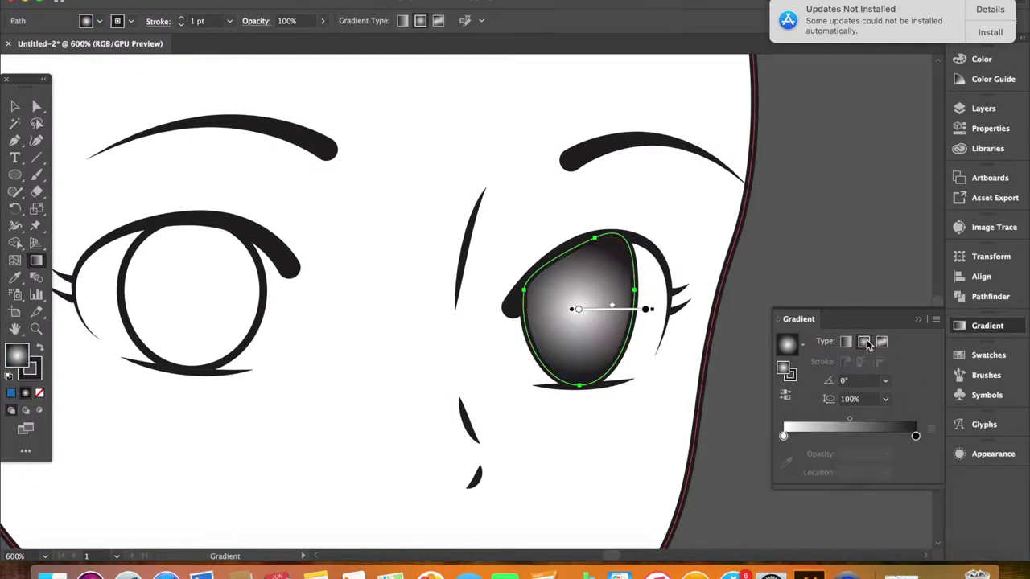
double_click(785, 435)
left_click(801, 296)
double_click(916, 435)
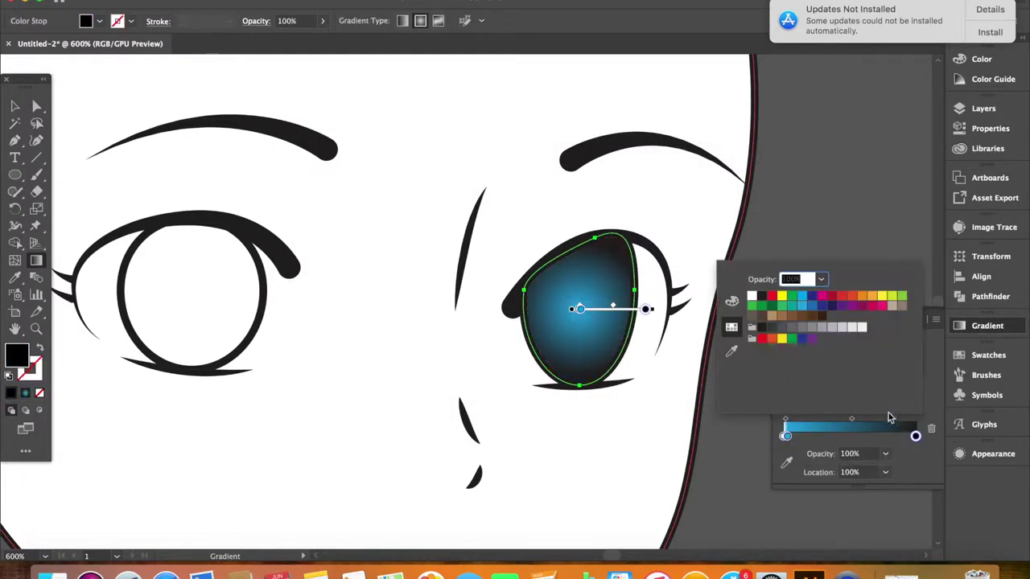
left_click(897, 460)
left_click(810, 435)
double_click(784, 436)
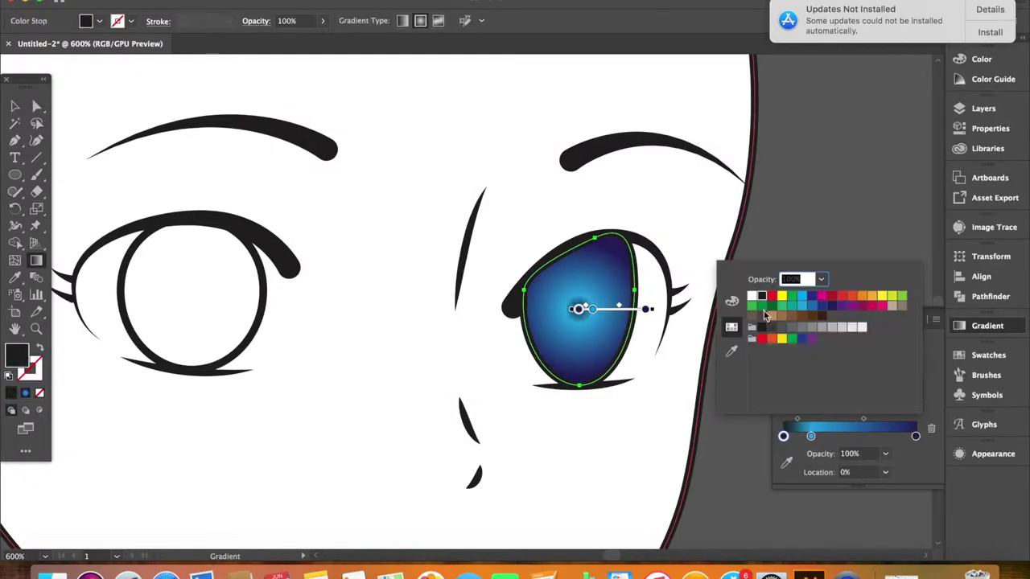
left_click_drag(810, 436, 726, 413)
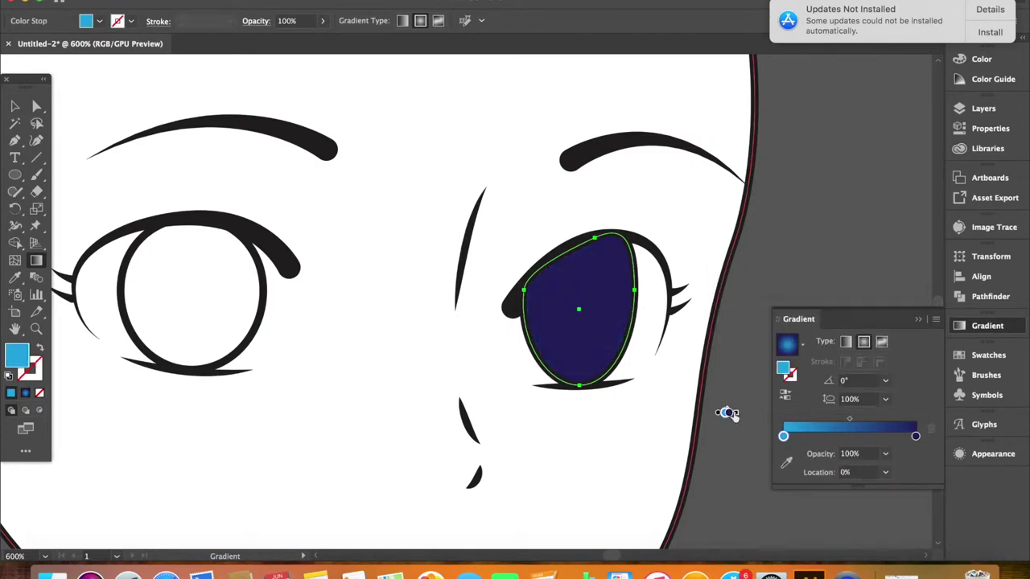
- Copy the right iris's blue radial gradient onto the left iris with the Eyedropper
left_click(15, 105)
left_click(269, 298)
left_click(15, 278)
left_click(578, 306)
key("v")
left_click(350, 392)
- Draw an ellipse centred on the left iris and scale it down to pupil size
scroll(350, 392, "down", 3)
scroll(379, 303, "up", 5)
key("l")
left_click_drag(262, 262, 122, 110)
key("v")
left_click_drag(200, 202, 336, 250)
key("ctrl+z")
left_click_drag(120, 109, 216, 228)
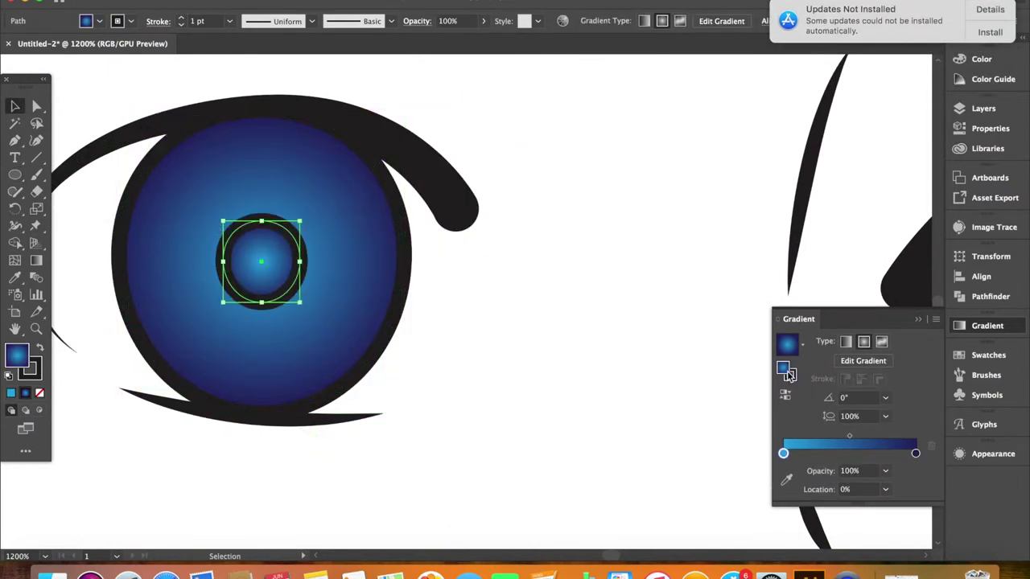
- Fill the pupil with solid black (000000), remove its stroke and enlarge it slightly
left_click(39, 395)
left_click(11, 392)
key("shift+x")
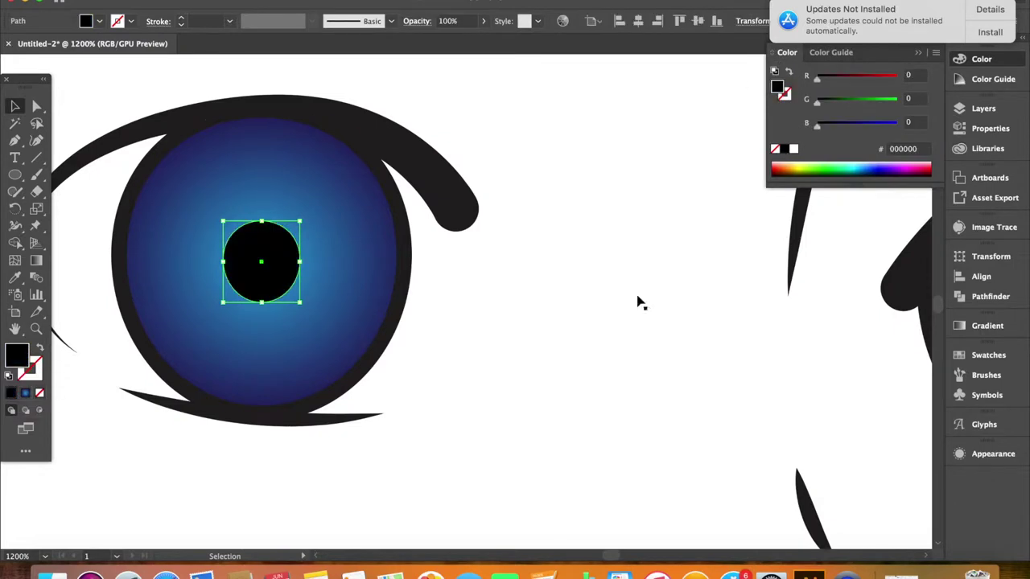
left_click_drag(301, 220, 315, 207)
- Apply a rough charcoal-style brush to the pupil's outline and colour that stroke black
left_click(161, 22)
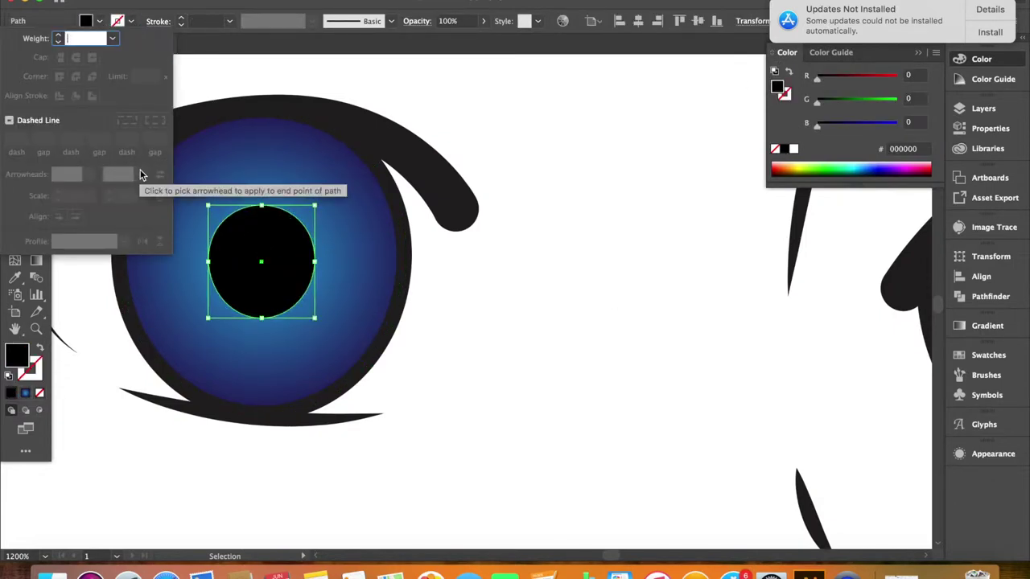
left_click(390, 21)
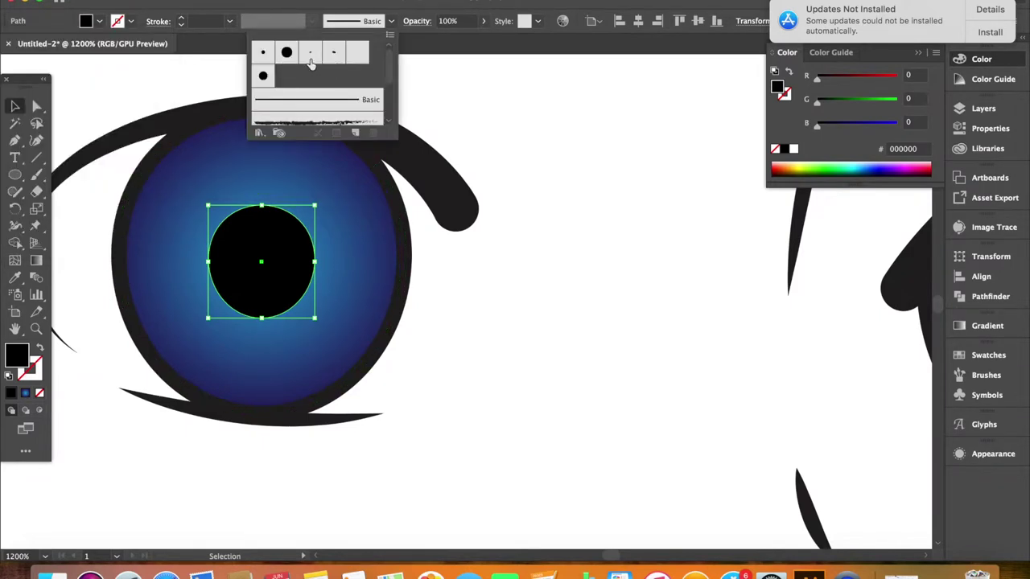
left_click(311, 54)
left_click(36, 375)
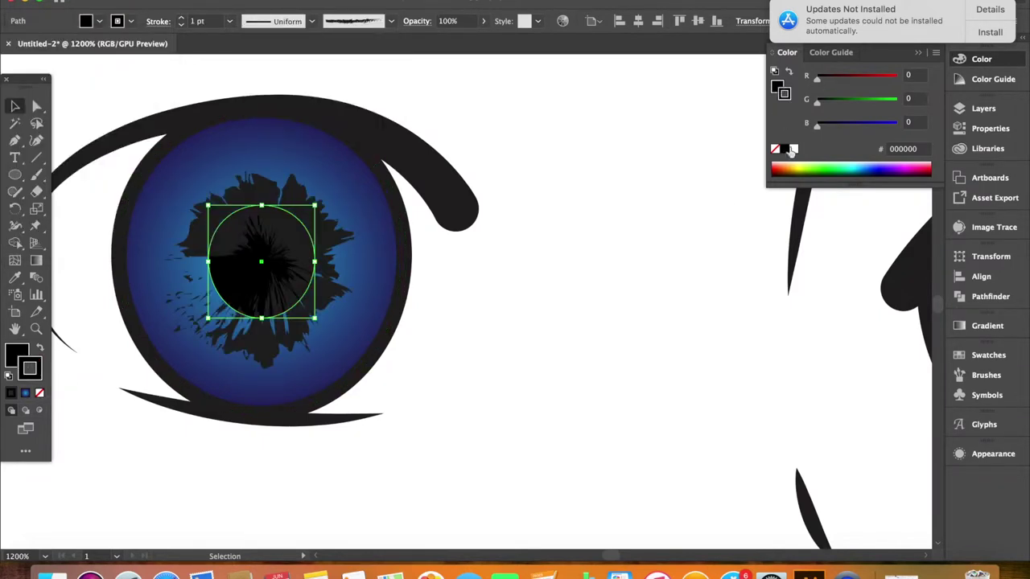
left_click(506, 292)
- Try recolouring the left pupil with the C=0 M=0 Y=0 K=100 swatch, keeping its RGB values at 35, 31, 32
left_click(261, 262)
left_click(118, 21)
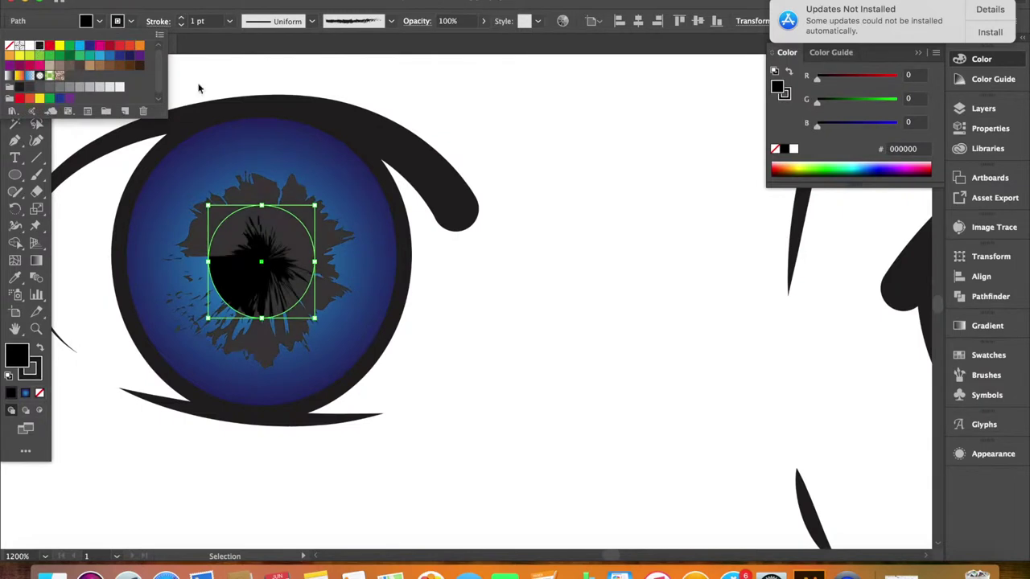
left_click(19, 88)
double_click(19, 89)
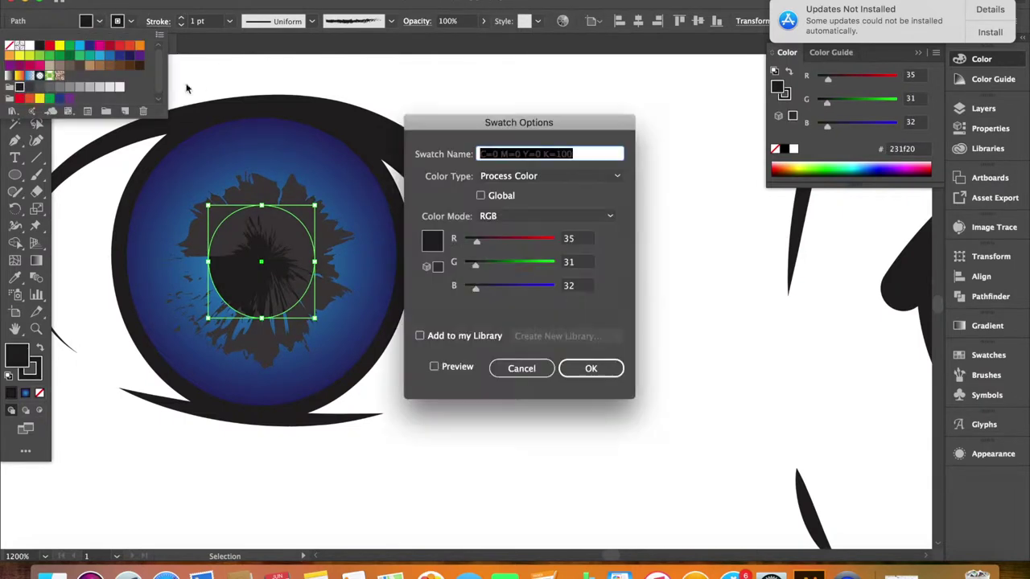
left_click(590, 368)
left_click(98, 21)
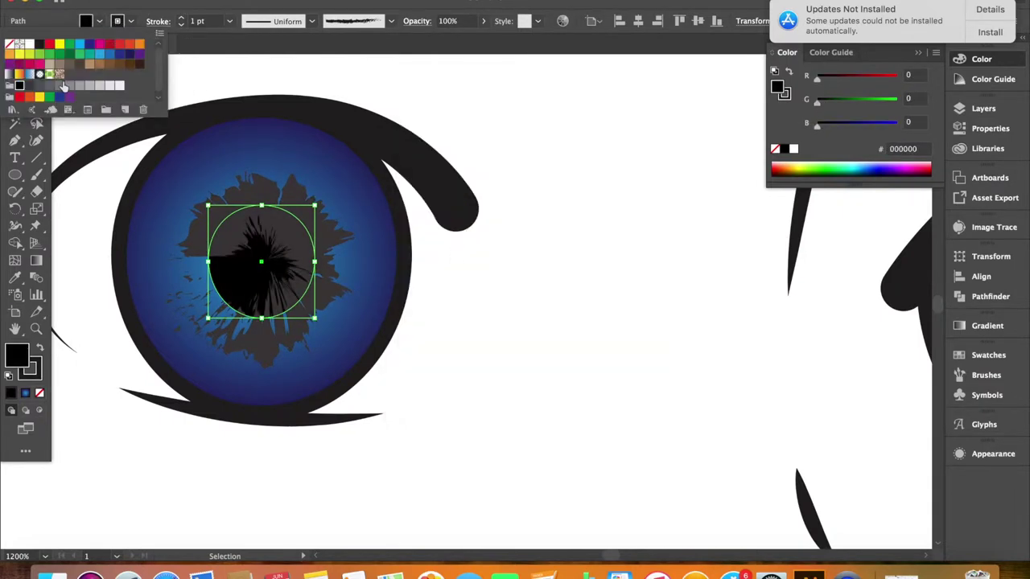
double_click(20, 90)
left_click(590, 367)
- Open the Artistic_Paintbrush brush library for the left pupil's outline
scroll(429, 362, "down", 3)
left_click_drag(483, 356, 449, 230)
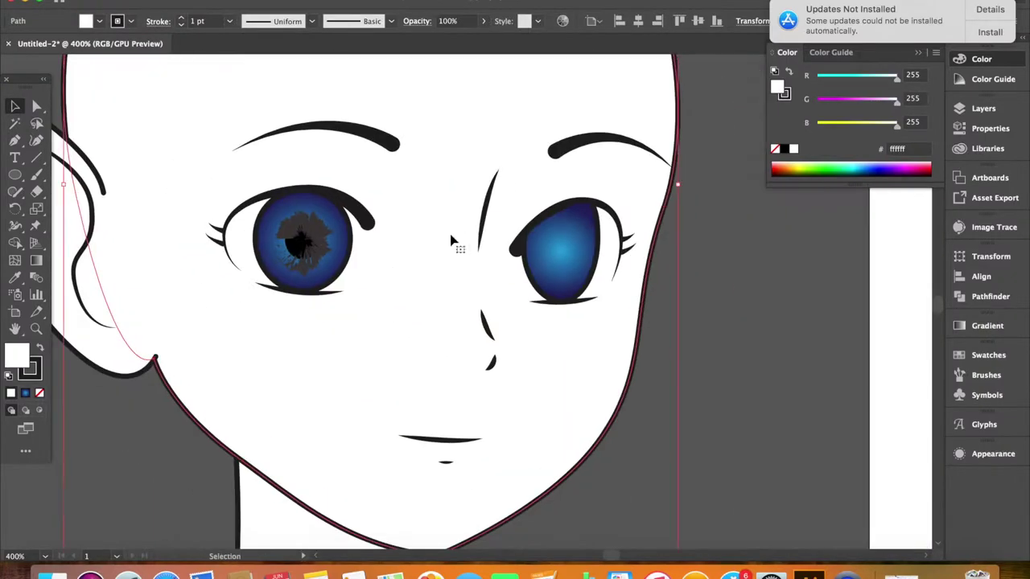
left_click(391, 21)
scroll(354, 94, "up", 1)
left_click(259, 132)
mouse_move(321, 183)
left_click(457, 223)
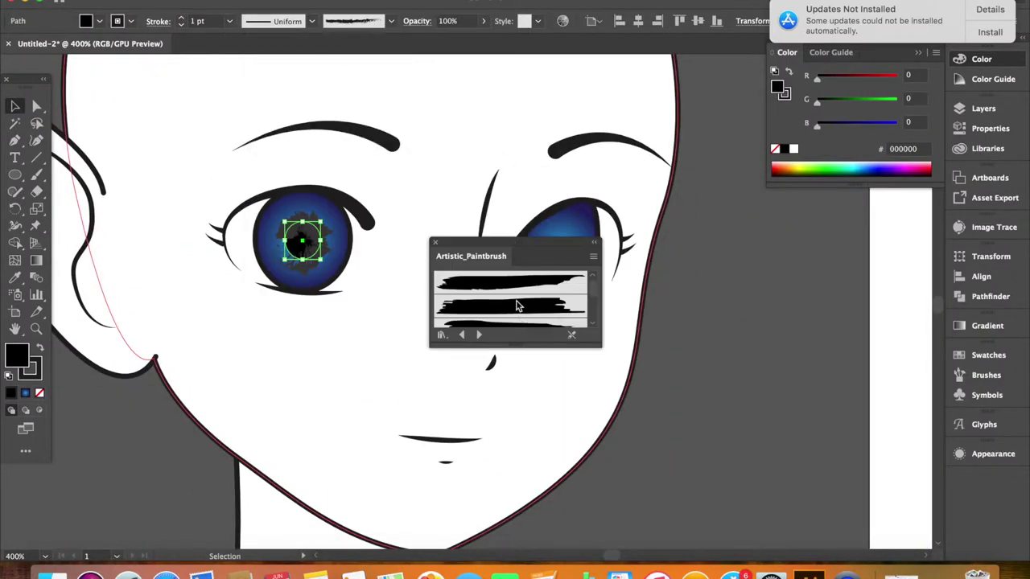
- Try several paintbrush styles on the left pupil's outline and apply a ragged dry-bristle brush
left_click(515, 286)
left_click(515, 310)
left_click(515, 318)
left_click(515, 322)
left_click(515, 323)
left_click(514, 324)
left_click(514, 324)
left_click(513, 325)
left_click(513, 325)
left_click(510, 325)
left_click(510, 324)
left_click(508, 322)
left_click(507, 320)
left_click(508, 299)
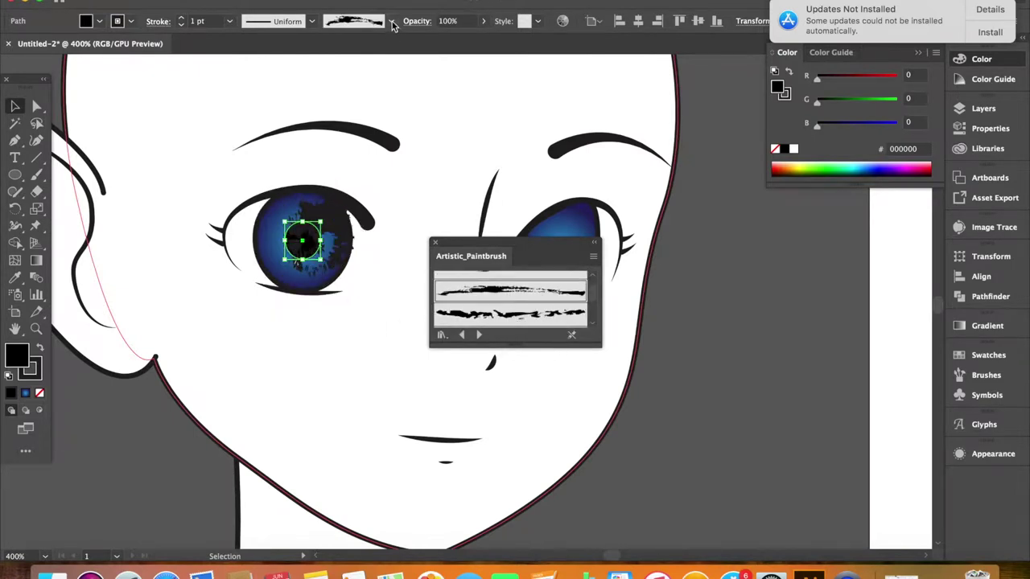
- Try a cyan stroke colour on the left pupil's brushed outline and close the brush library
left_click(130, 21)
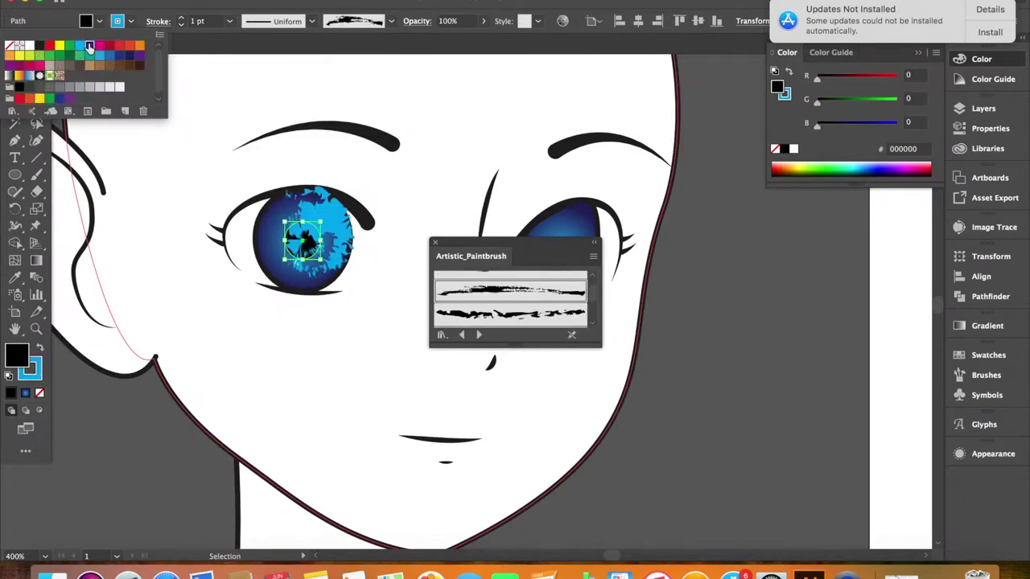
left_click(180, 144)
left_click(435, 242)
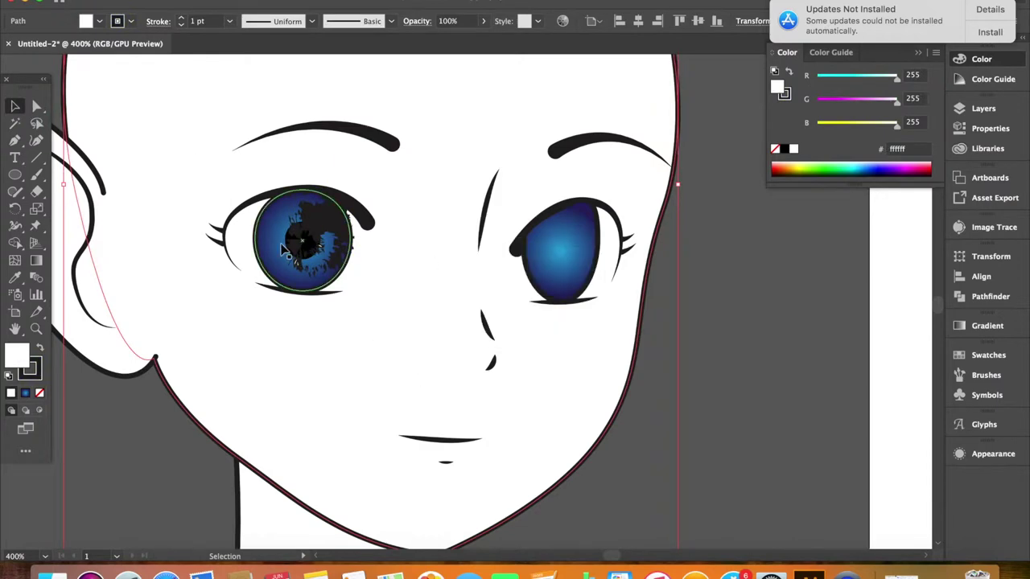
- Draw a white circle without a stroke over the left iris's upper-left area and move it to the Face layer
scroll(299, 292, "up", 3)
key("l")
left_click_drag(162, 235, 151, 204)
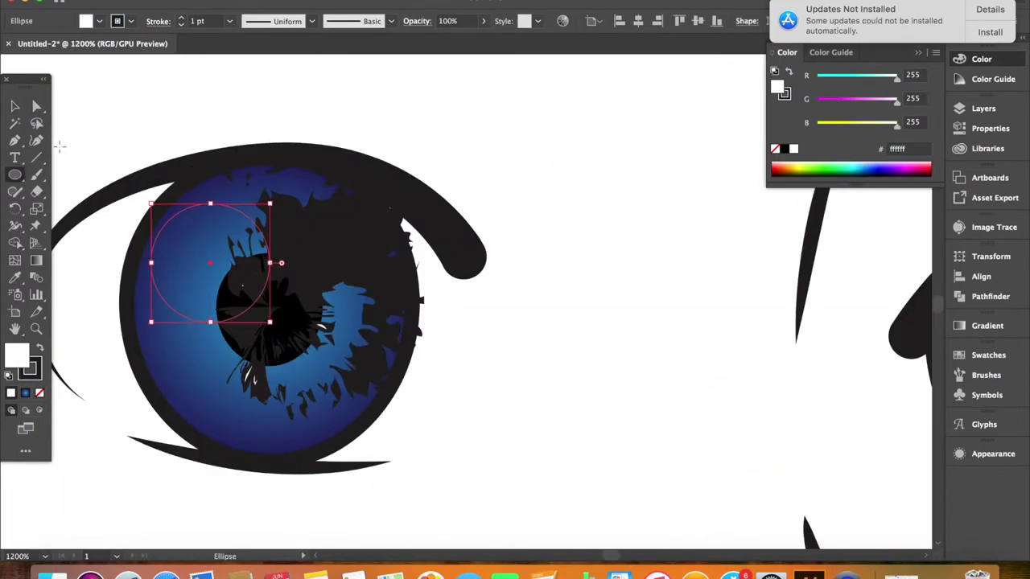
key("v")
left_click(130, 21)
left_click(9, 44)
key("Escape")
key("a")
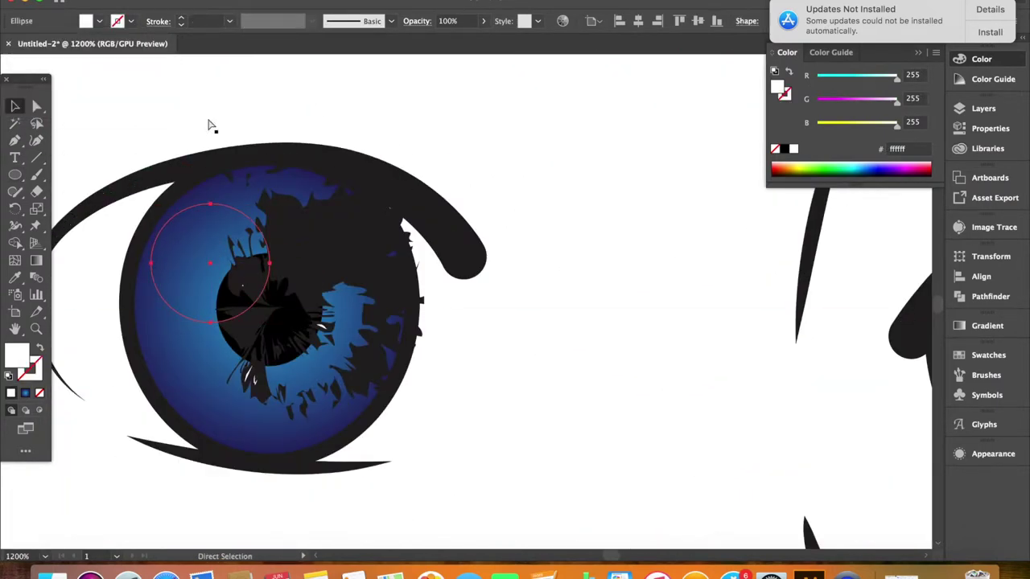
left_click(983, 108)
left_click_drag(925, 152, 925, 119)
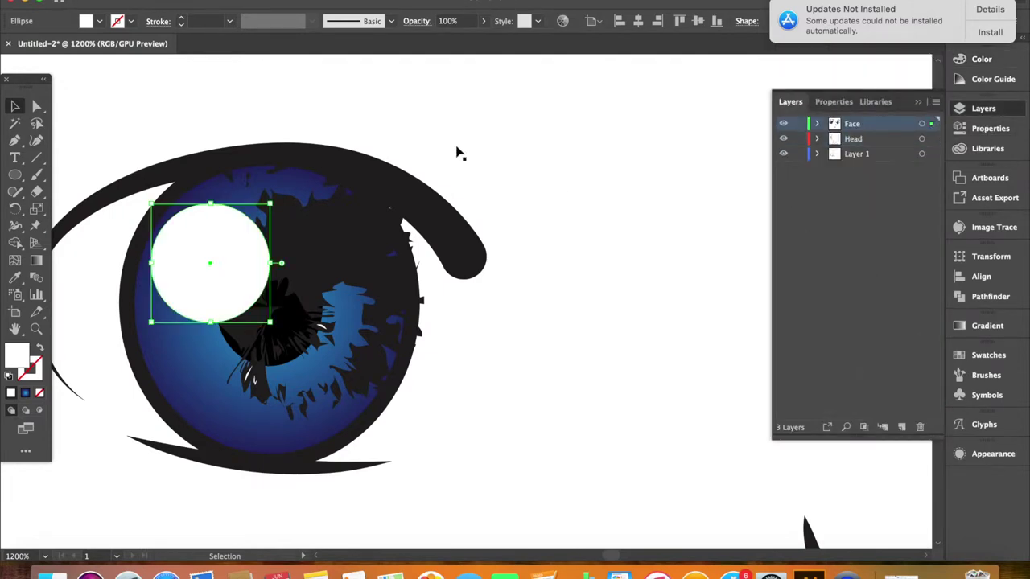
- Fill the highlight circle with a white-centred radial gradient, make its outer stop transparent and shift the midpoint to about 85%
left_click(987, 326)
left_click(787, 439)
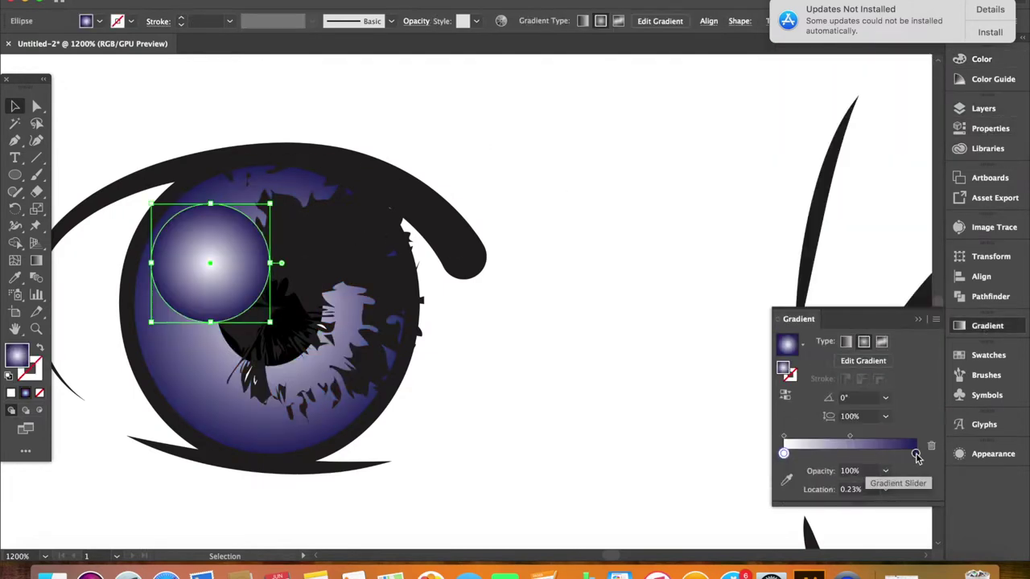
left_click_drag(884, 471, 643, 480)
left_click_drag(852, 439, 899, 438)
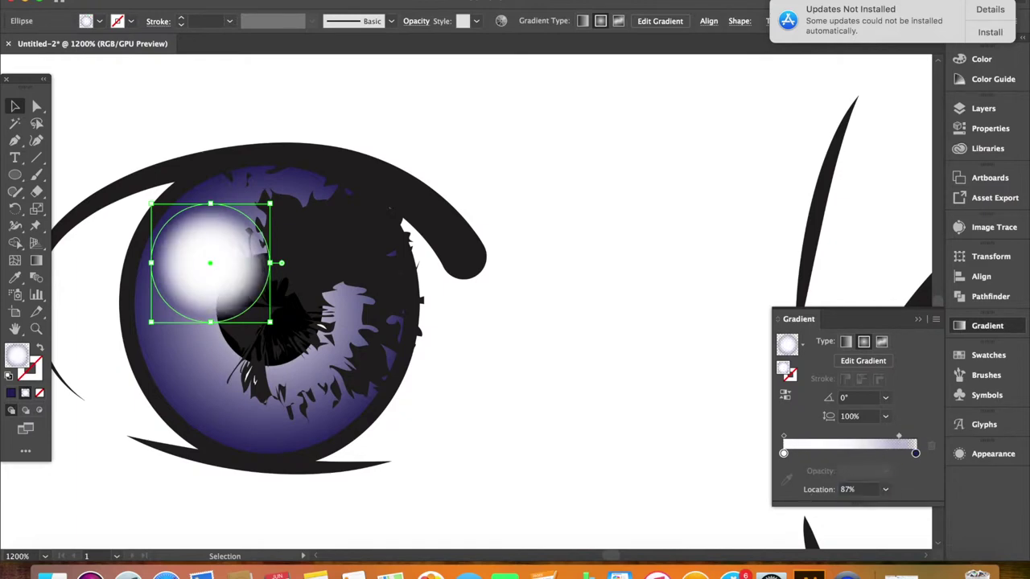
left_click(582, 448)
key("ctrl+minus")
key("ctrl+minus")
key("ctrl+minus")
key("ctrl+minus")
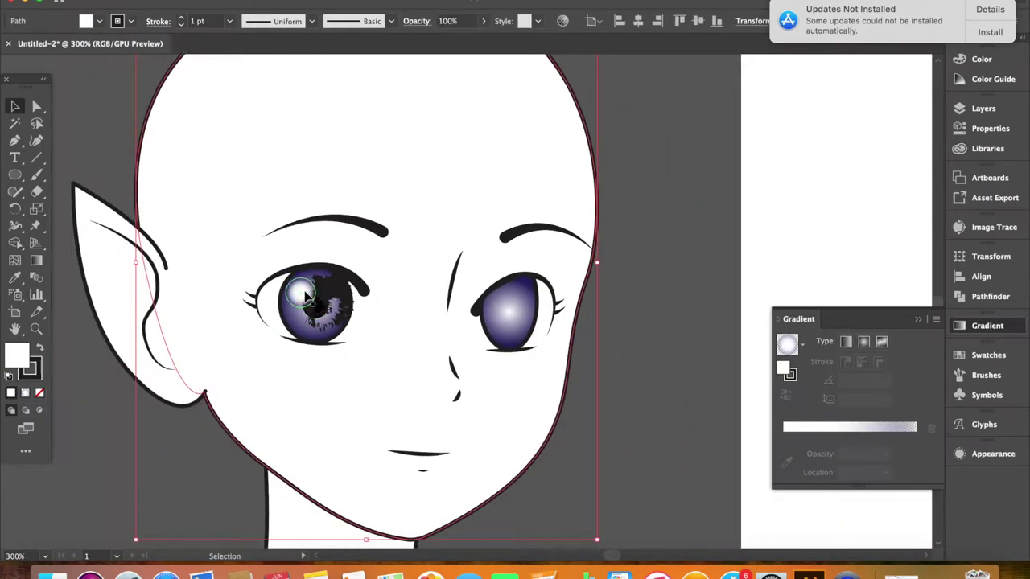
- Try to build the right pupil from a scaled-down copy of the right iris
left_click(308, 298)
key("ctrl+minus")
key("ctrl+plus")
key("ctrl+plus")
key("ctrl+plus")
key("a")
left_click(480, 317)
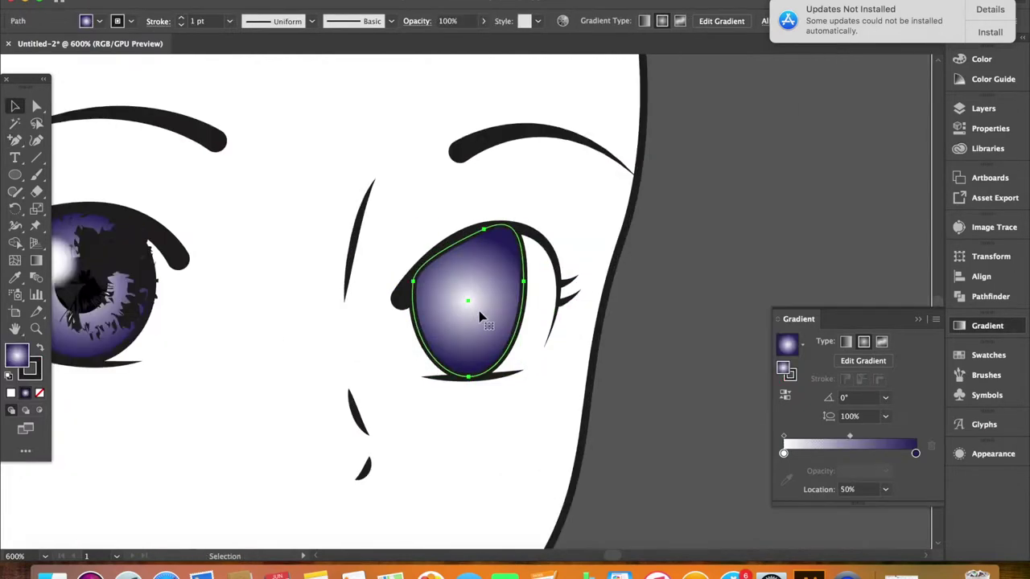
left_click_drag(524, 226, 501, 260)
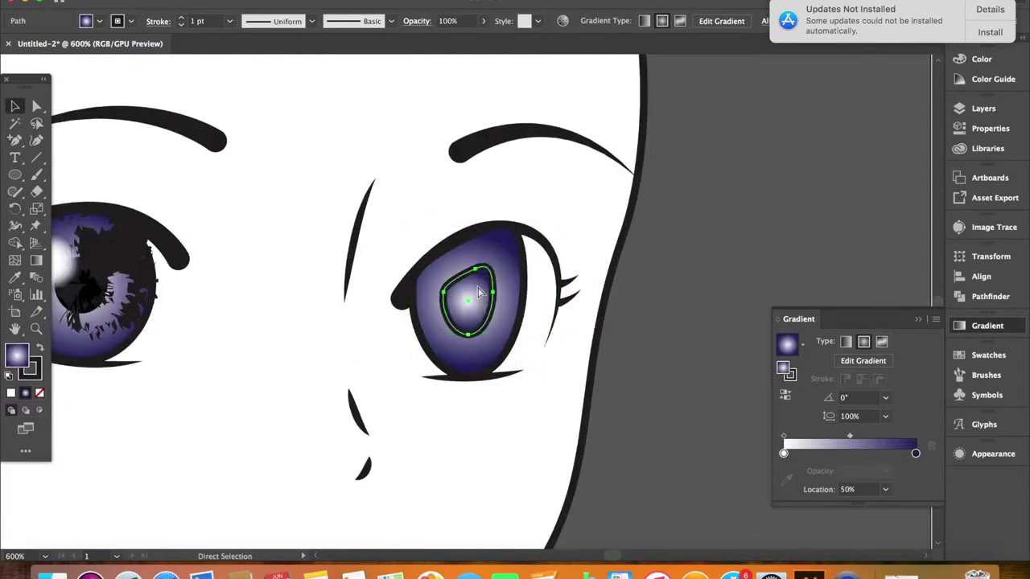
key("ctrl+plus")
key("ctrl+plus")
key("ctrl+plus")
key("ctrl+plus")
key("a")
left_click_drag(501, 179, 442, 138)
key("ctrl+z")
key("ctrl+z")
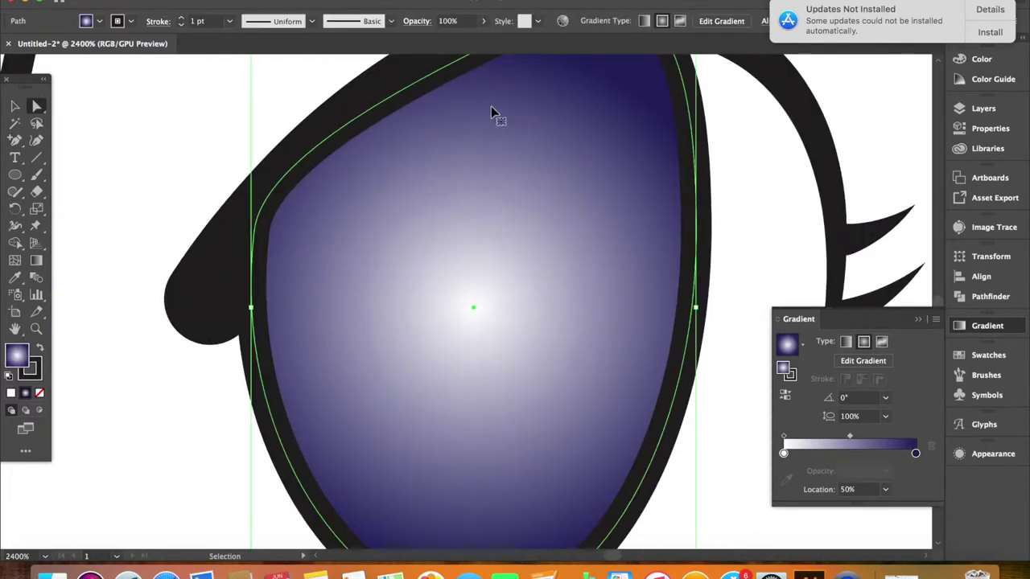
- Draw a small circle centred on the right iris and copy the left pupil's black fill onto it with the Eyedropper
key("ctrl+minus")
key("ctrl+minus")
key("ctrl+minus")
key("l")
left_click_drag(474, 302, 501, 330)
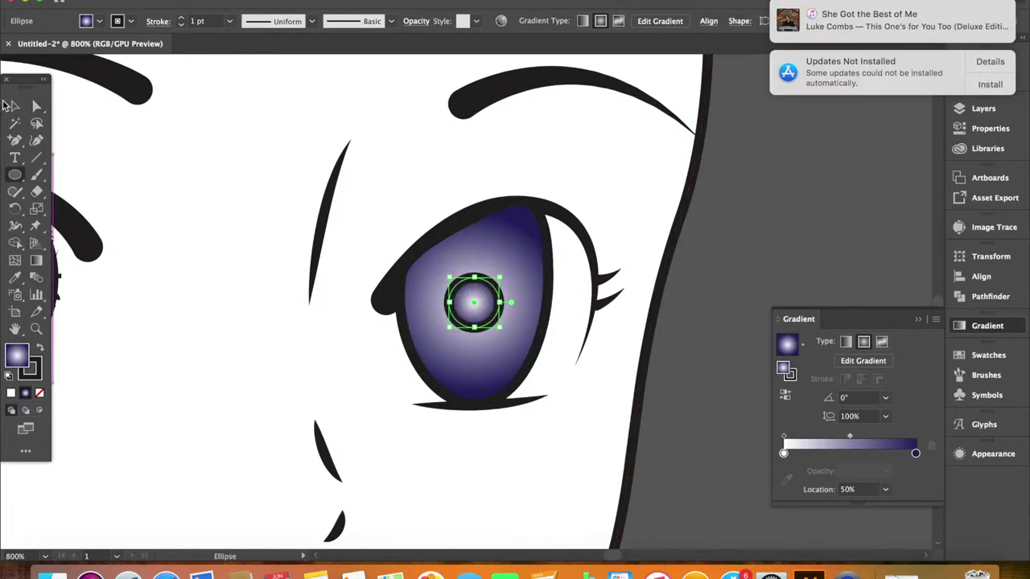
scroll(322, 289, "left", 3)
key("v")
left_click(16, 278)
left_click(85, 201)
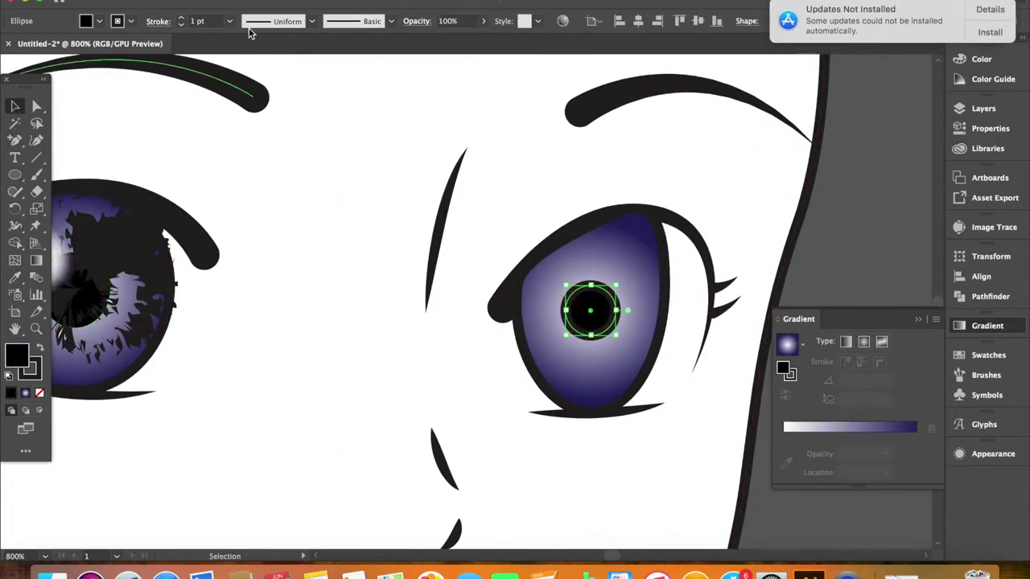
key("ctrl+z")
- Apply the left pupil's ragged dry-bristle brush to the right pupil's outline
left_click(391, 21)
left_click(340, 98)
left_click(340, 101)
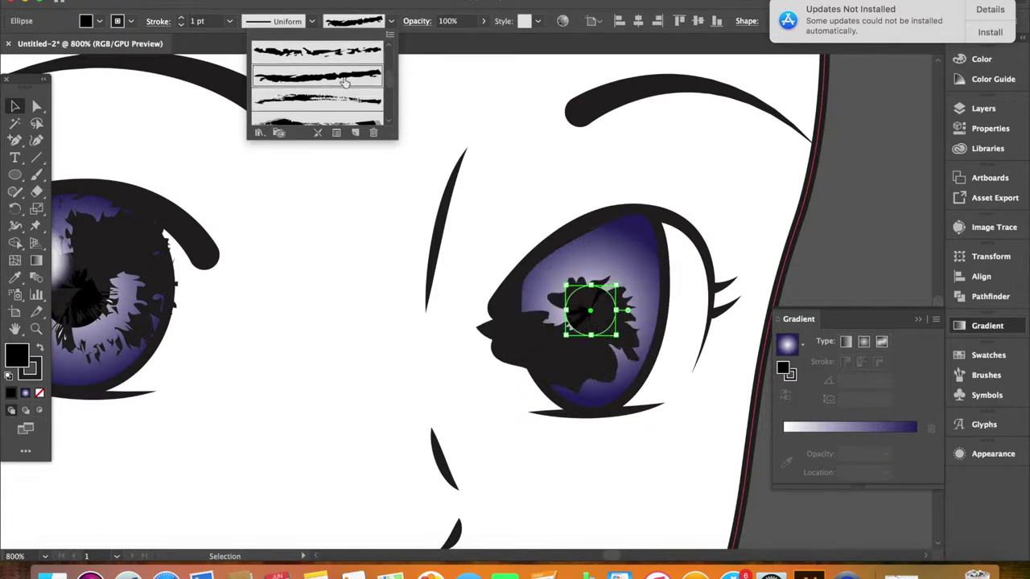
left_click(337, 122)
left_click(338, 113)
left_click(338, 105)
left_click(338, 103)
left_click(145, 266)
key("ctrl+z")
left_click(391, 21)
left_click(338, 103)
left_click(342, 86)
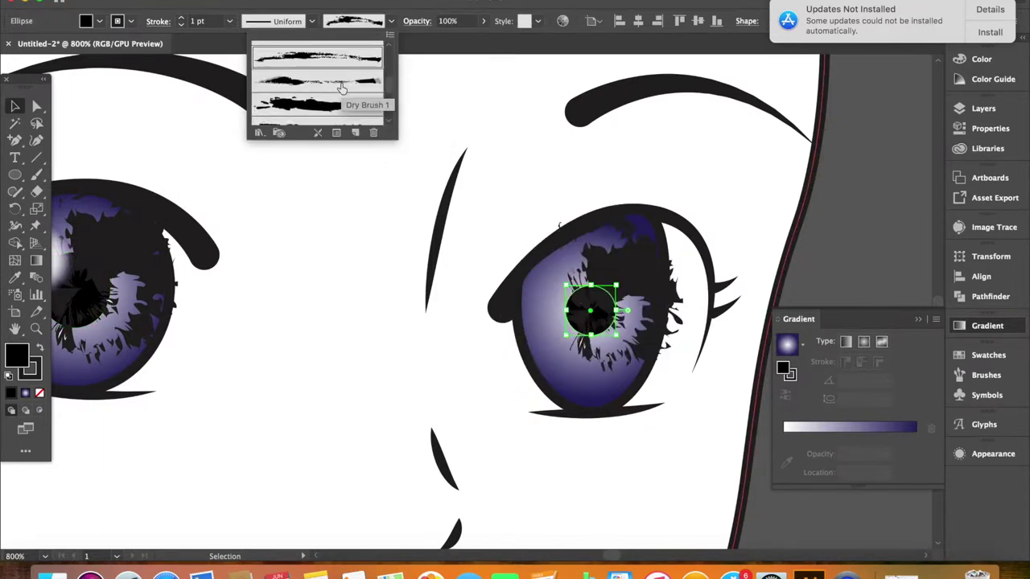
left_click(363, 79)
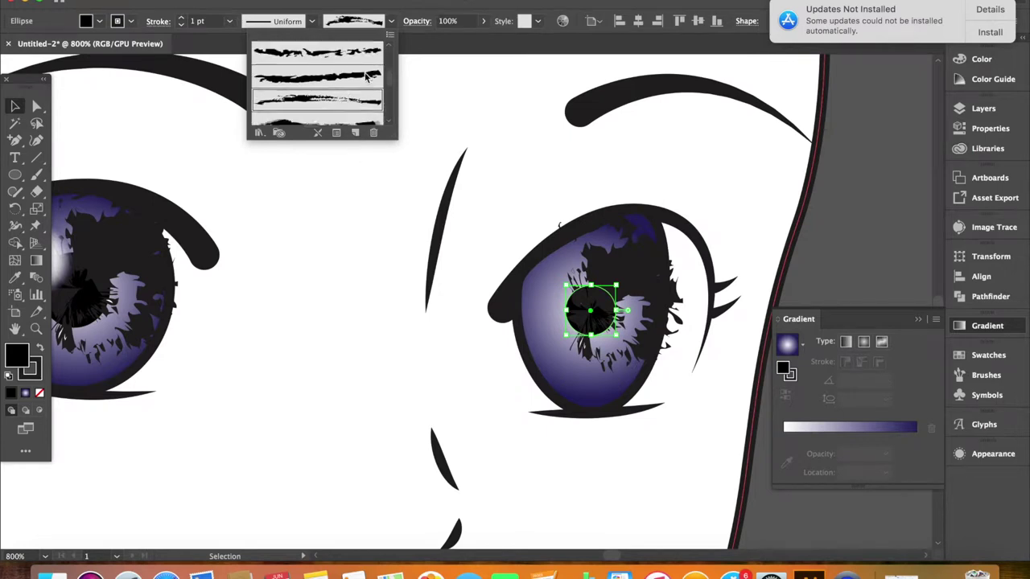
key("Escape")
- Place the left pupil and its brush texture inside the left iris using Draw Inside
scroll(368, 266, "left", 5)
left_click(165, 277)
left_click(215, 244)
mouse_move(160, 277)
left_mouse_down()
mouse_move(179, 287)
mouse_move(173, 294)
left_mouse_up()
scroll(331, 335, "right", 5)
scroll(331, 336, "down", 2)
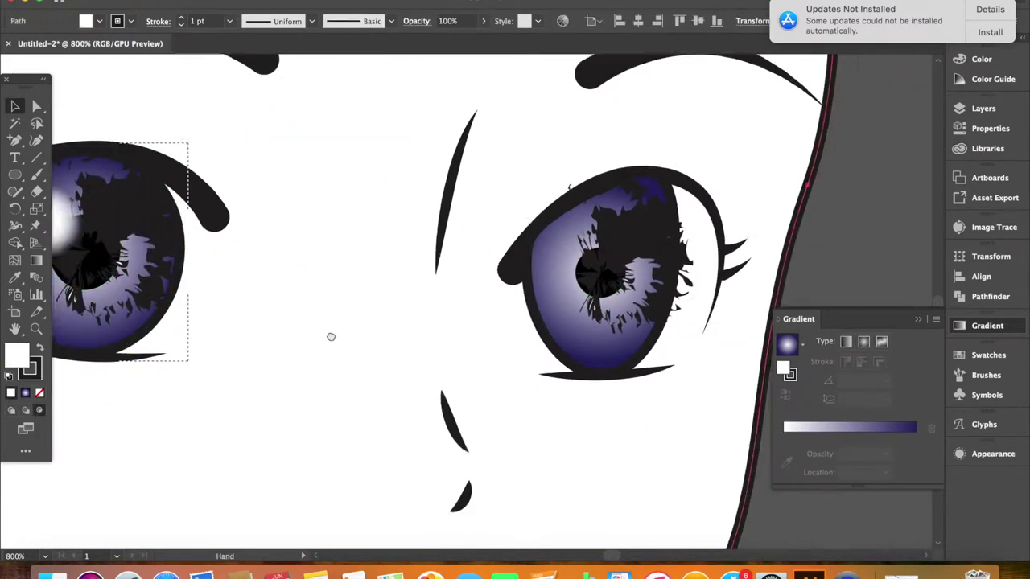
- Place the right pupil and its brush texture inside the right iris using Draw Inside
left_click(555, 261)
left_click(593, 271)
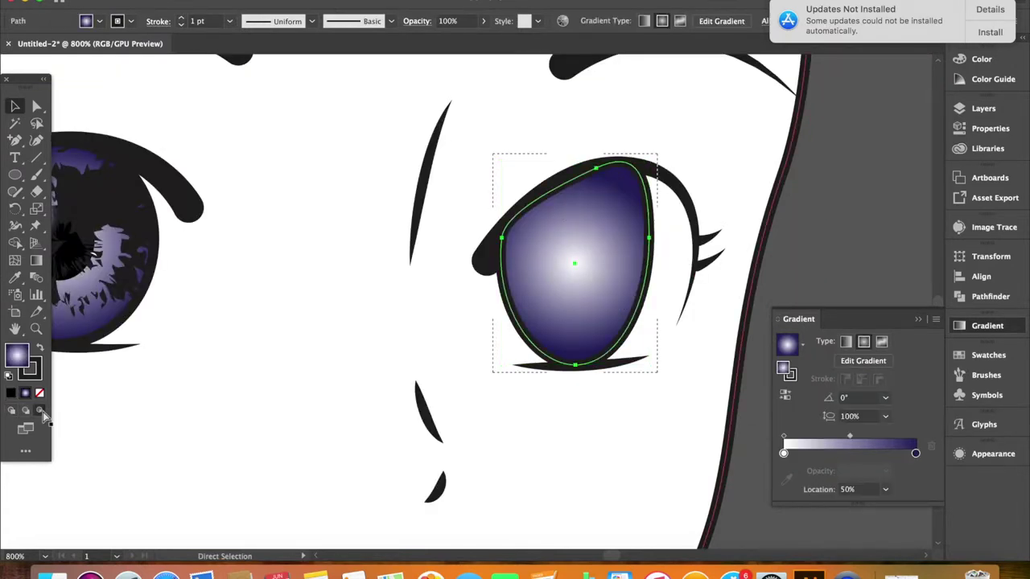
left_click(579, 278)
key("super+minus")
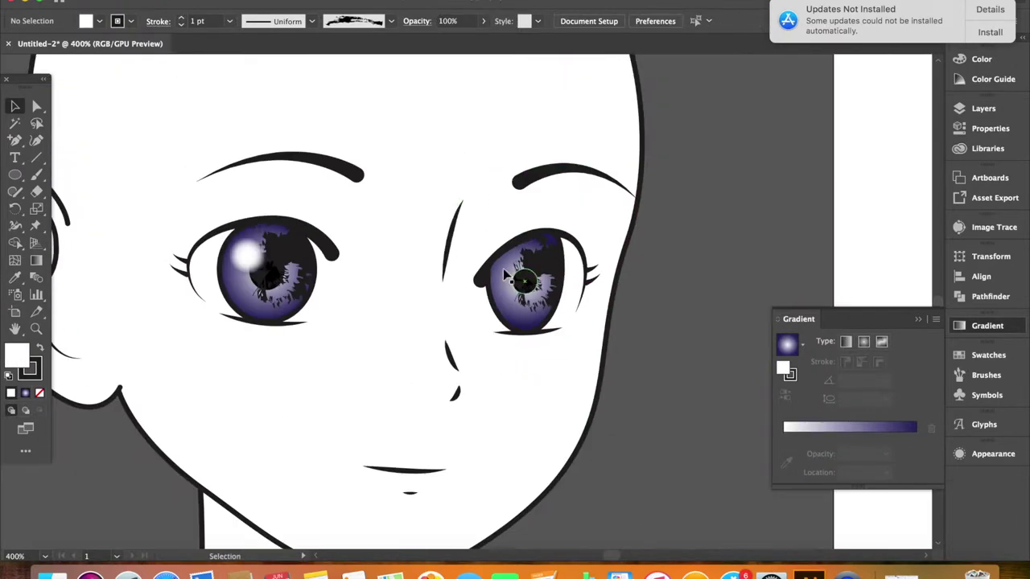
- Copy the left eye's white highlight and position the copy over the right iris's upper-left area
left_click(245, 256)
key("super+c")
key("super+v")
left_click_drag(469, 306, 519, 280)
key("super+minus")
key("super+plus")
key("super+plus")
key("super+plus")
key("super+plus")
key("super+plus")
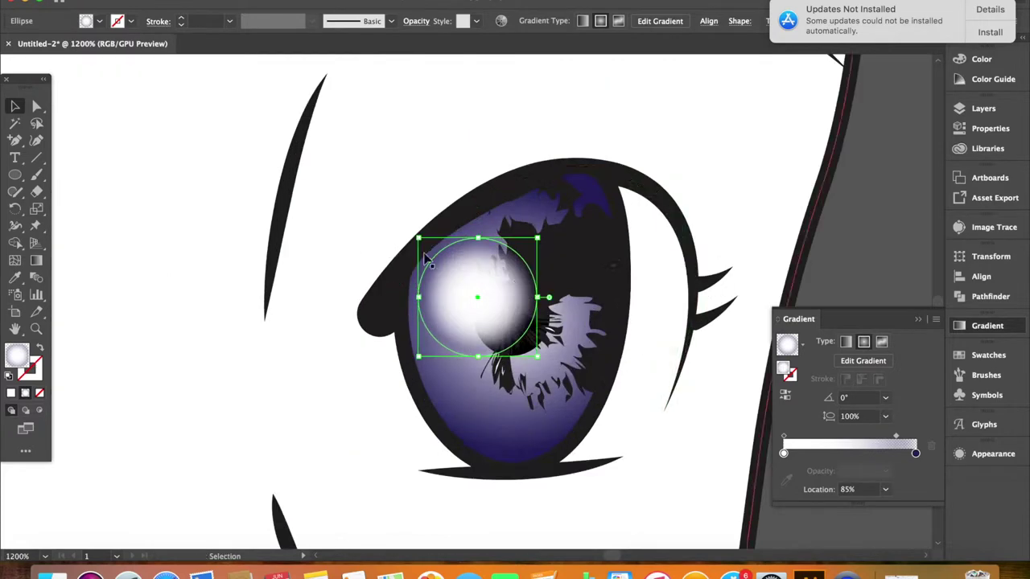
key("super+minus")
key("super+minus")
key("super+minus")
key("super+minus")
key("super+minus")
key("super+shift+a")
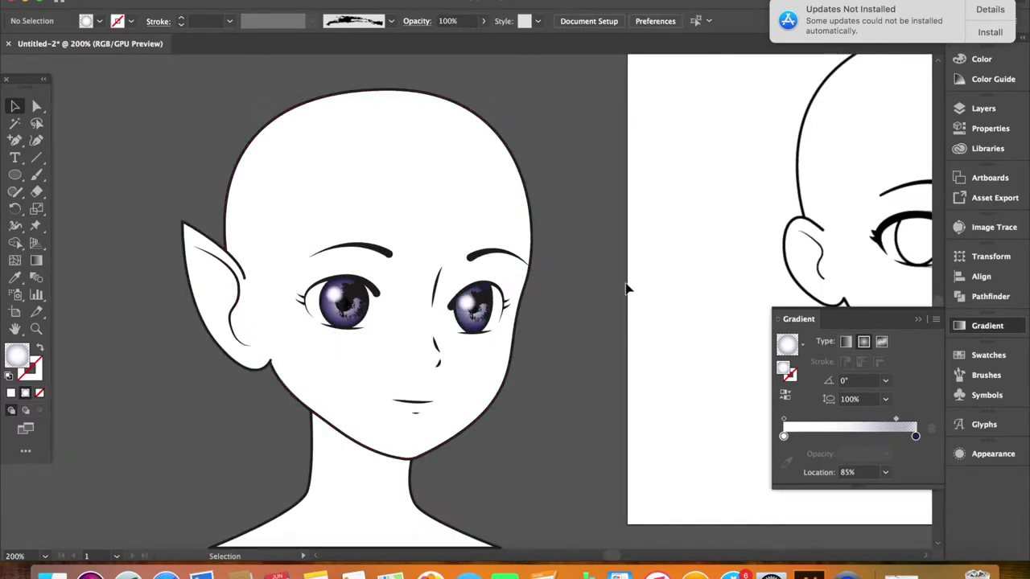
key("super+minus")
key("super+plus")
key("super+plus")
left_click(451, 203)
key("super+shift+a")
key("super+minus")
key("super+minus")
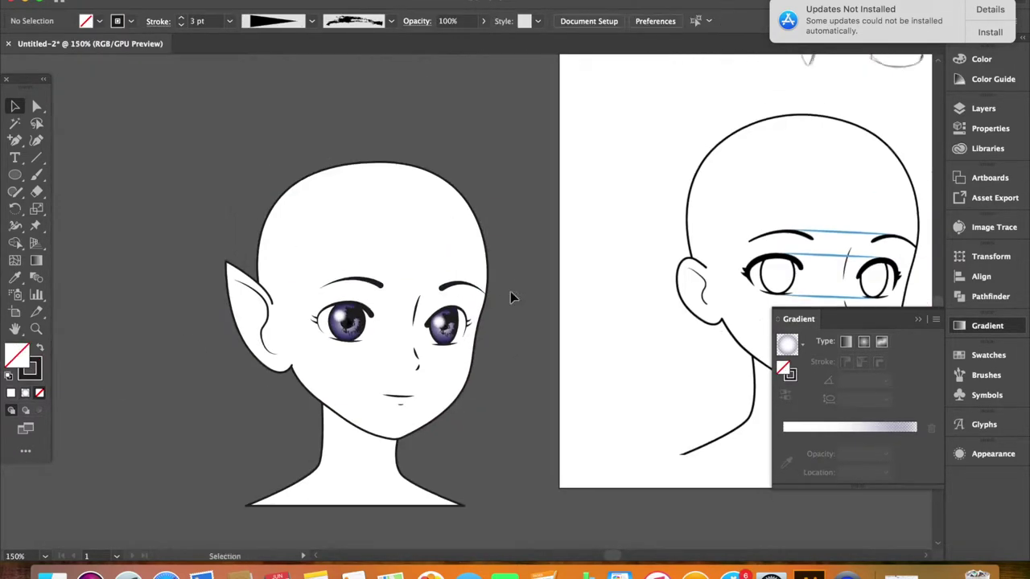
- Delete the traced head reference and place the drawn character on the artboard beside the hair reference sketch
key("super+minus")
key("super+minus")
left_click_drag(568, 292, 719, 367)
key("Delete")
left_click_drag(516, 210, 515, 207)
key("super+shift+a")
left_click_drag(622, 292, 478, 282)
mouse_move(248, 302)
left_mouse_down()
mouse_move(437, 281)
mouse_move(416, 278)
left_mouse_up()
key("super+shift+a")
left_click_drag(424, 448, 403, 447)
key("super+plus")
key("super+plus")
key("super+plus")
scroll(298, 302, "left", 10)
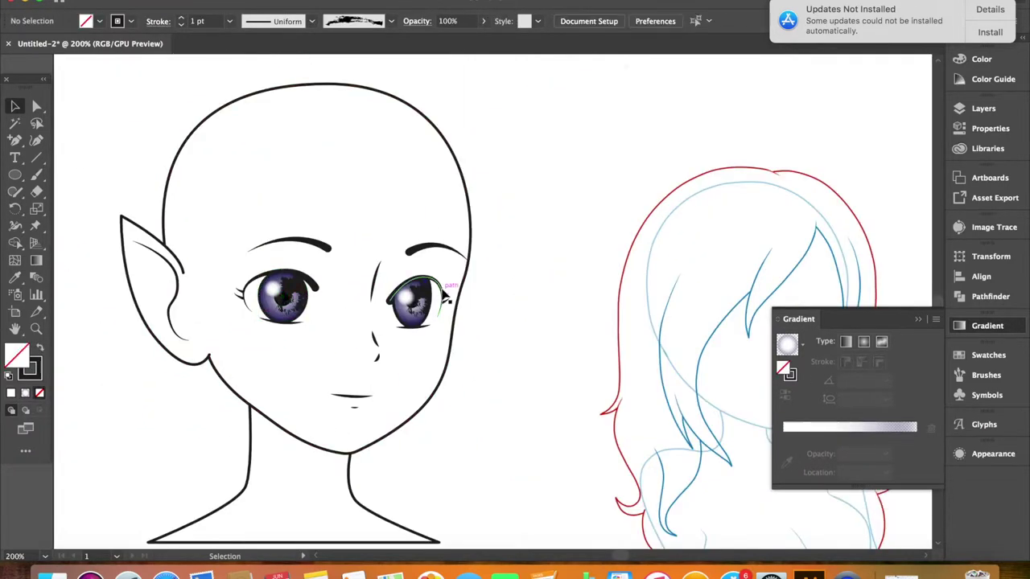
- Hide the Face and Head layers and add a new layer named HAIR above them
left_click(994, 61)
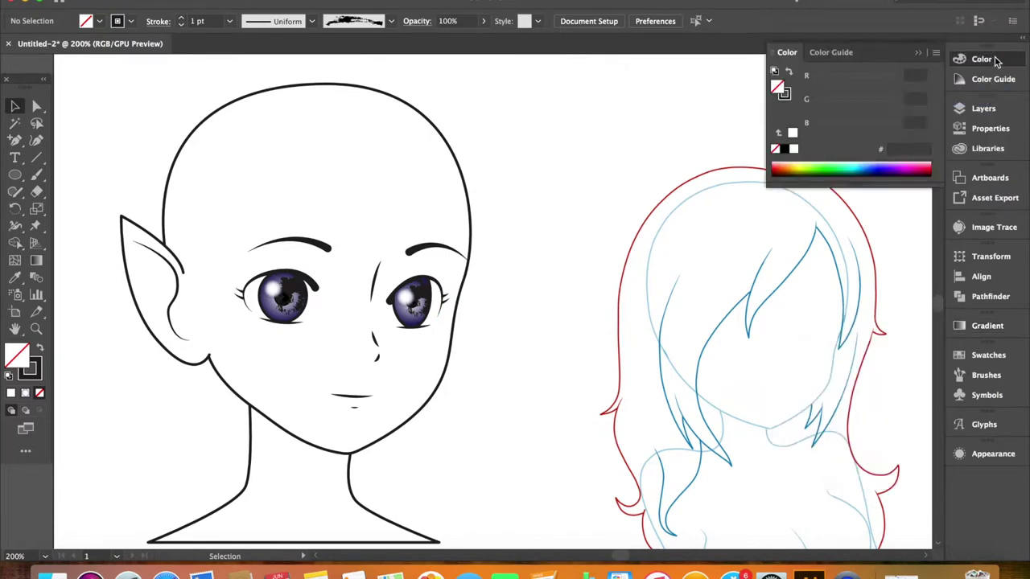
left_click(983, 109)
left_click(904, 427)
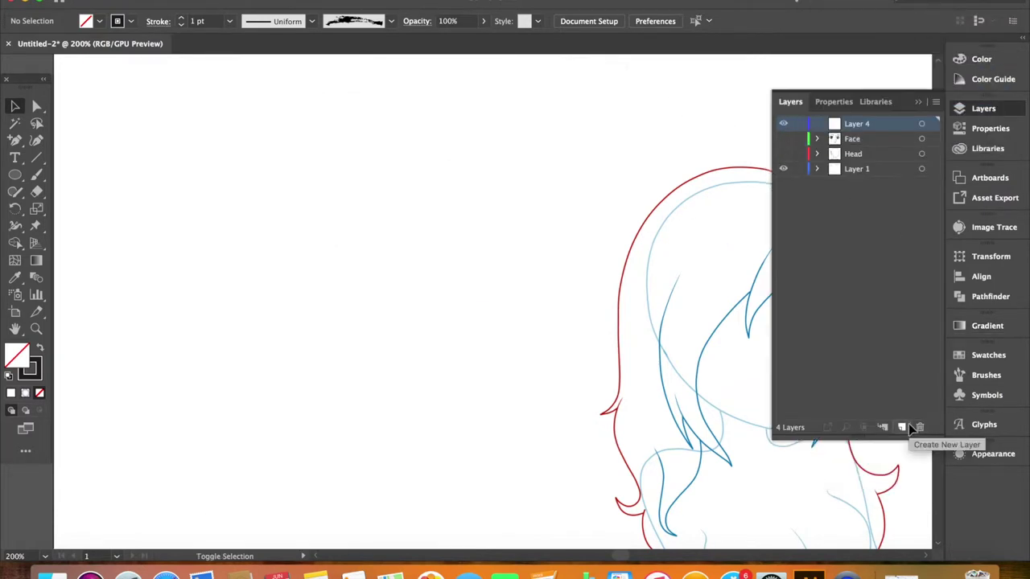
- Trace the hair's red outer outline with the Pen tool from the crown down the left side to the first flick
scroll(448, 130, "right", 5)
left_click(15, 140)
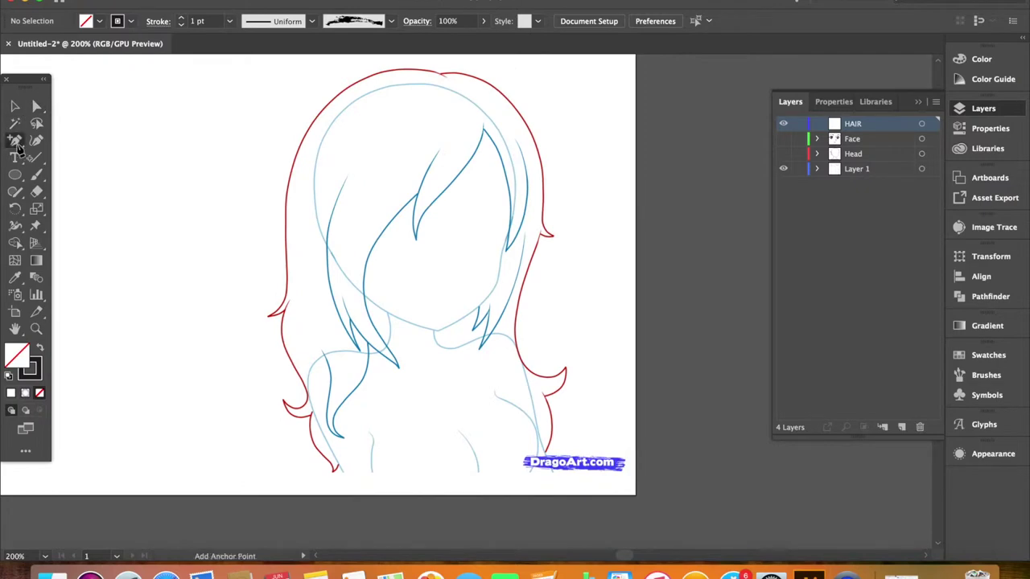
key("super+plus")
key("super+plus")
key("super+plus")
scroll(417, 276, "up", 5)
left_click(416, 274)
key("super+minus")
key("super+minus")
key("super+minus")
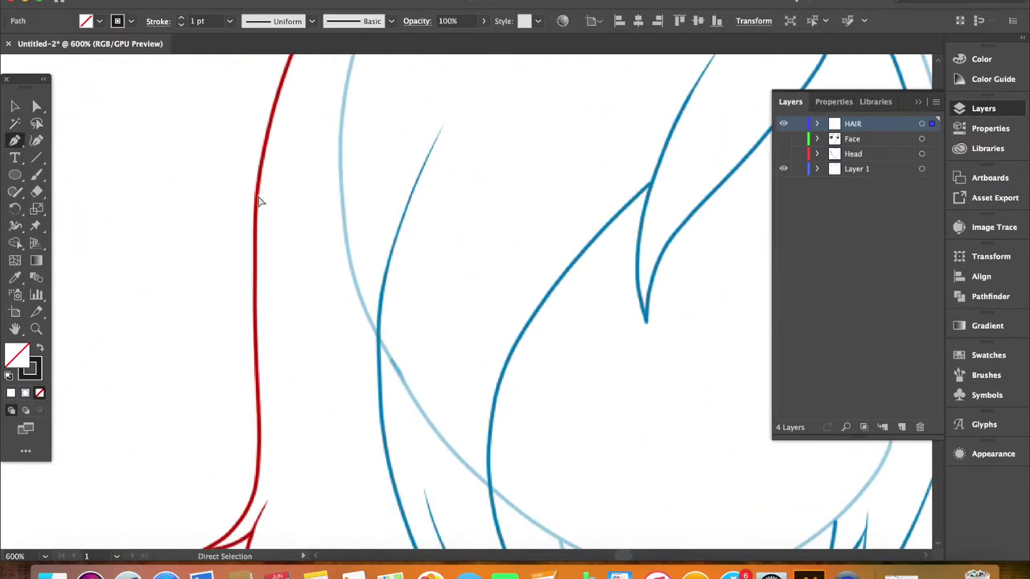
left_click_drag(270, 430, 292, 418)
key("super+z")
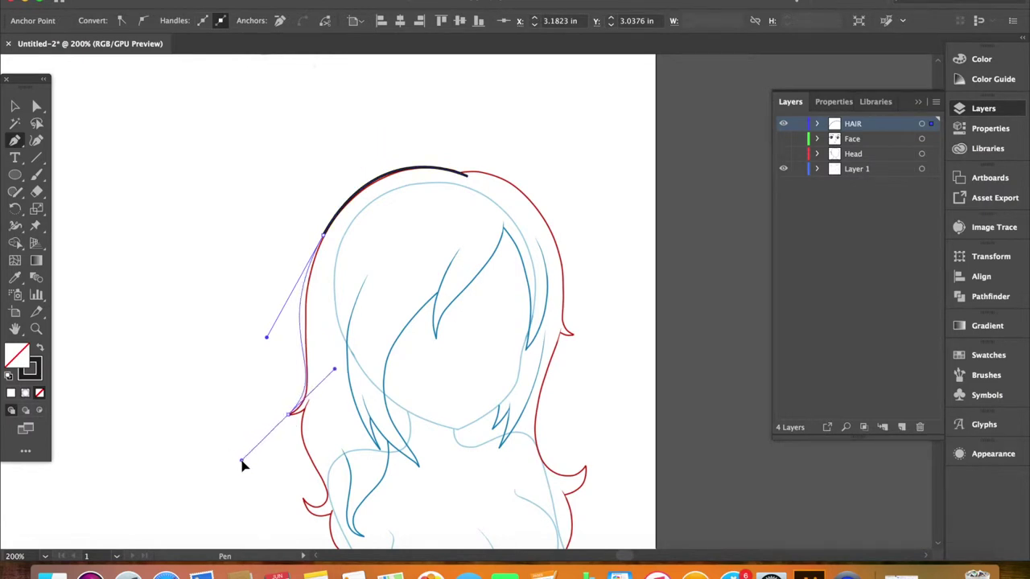
left_click_drag(243, 465, 243, 465)
- Continue the Pen tool hair outline from the first left flick down through the lower flick to the bottom-left tip
key("super+plus")
key("super+plus")
key("super+plus")
left_click(289, 414)
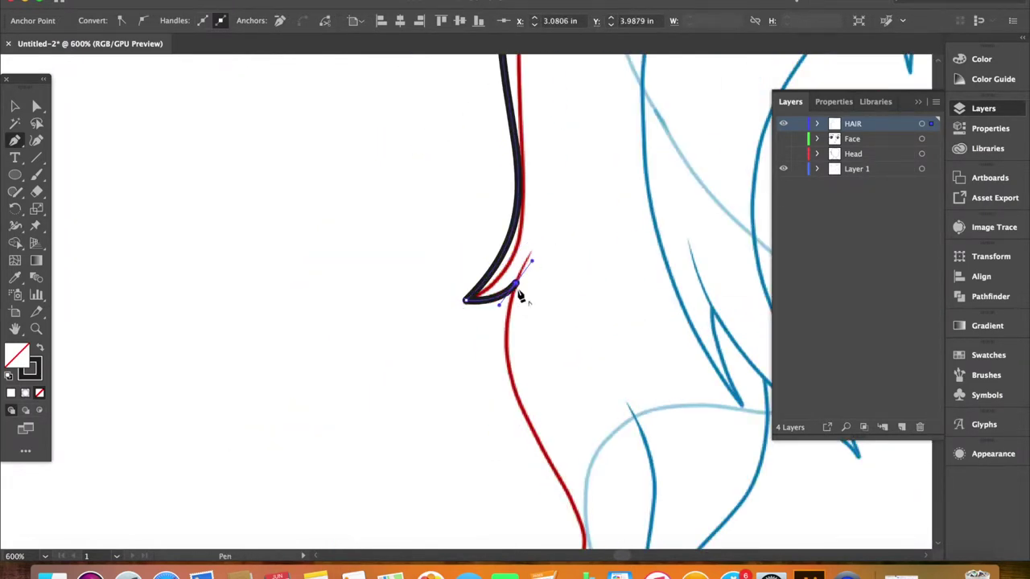
scroll(429, 226, "down", 5)
scroll(429, 226, "right", 3)
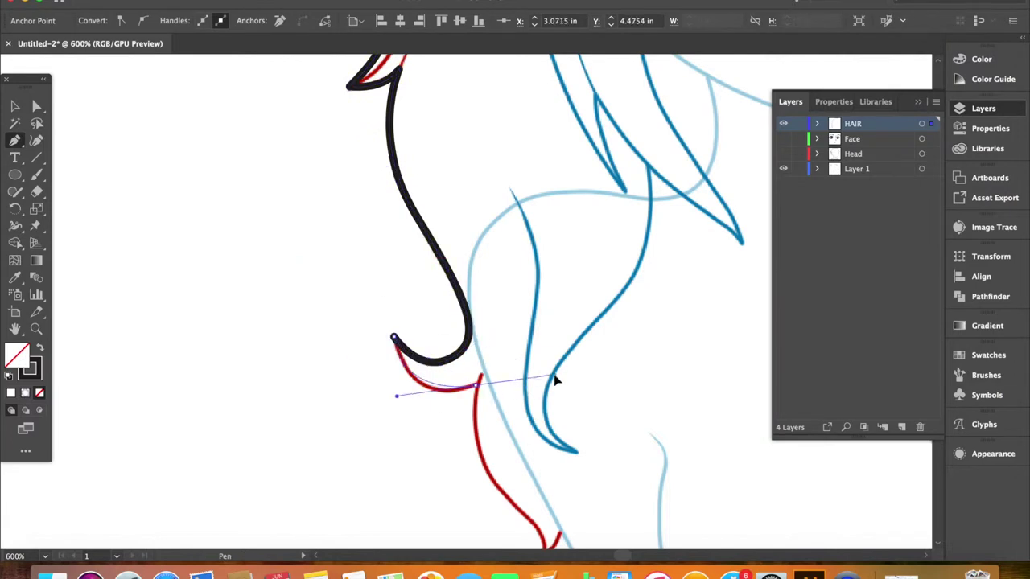
scroll(451, 370, "down", 3)
scroll(451, 370, "right", 2)
left_click(374, 259)
left_click(435, 431)
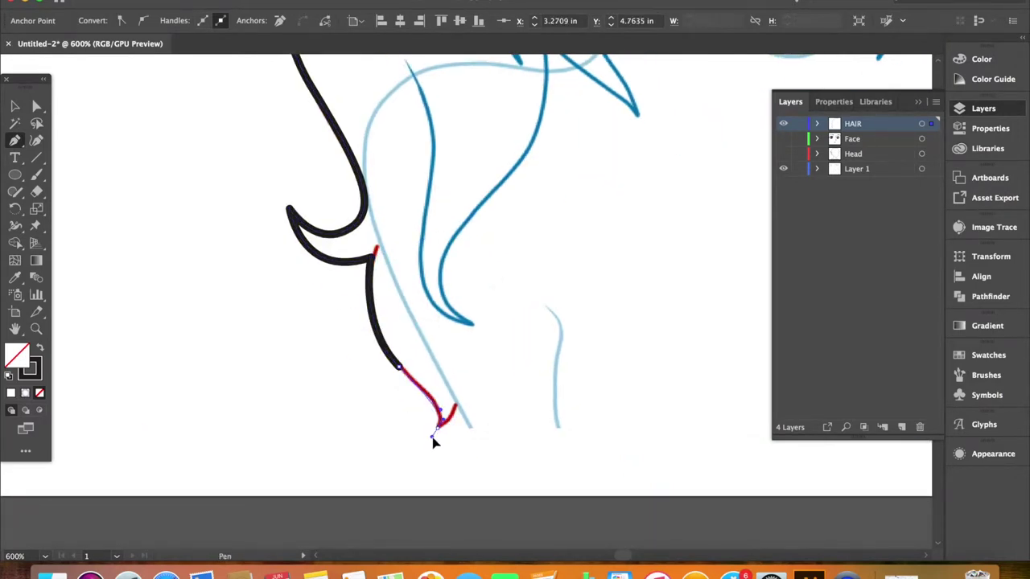
scroll(499, 447, "down", 5)
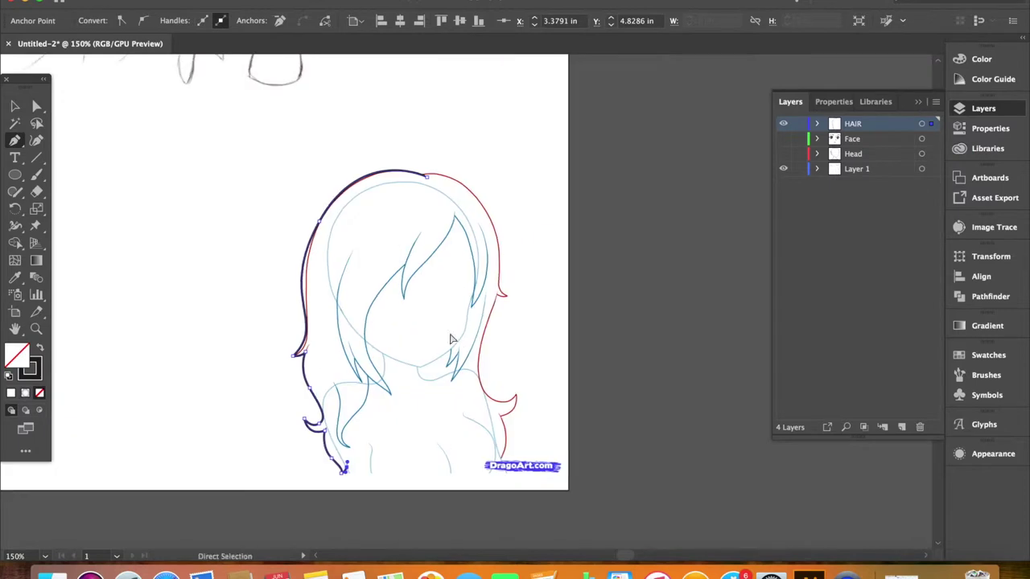
- Trace the hair's right outline from its lower end up through the large flick to the upper flick
scroll(531, 241, "up", 4)
left_click(529, 344)
left_click_drag(529, 231, 564, 294)
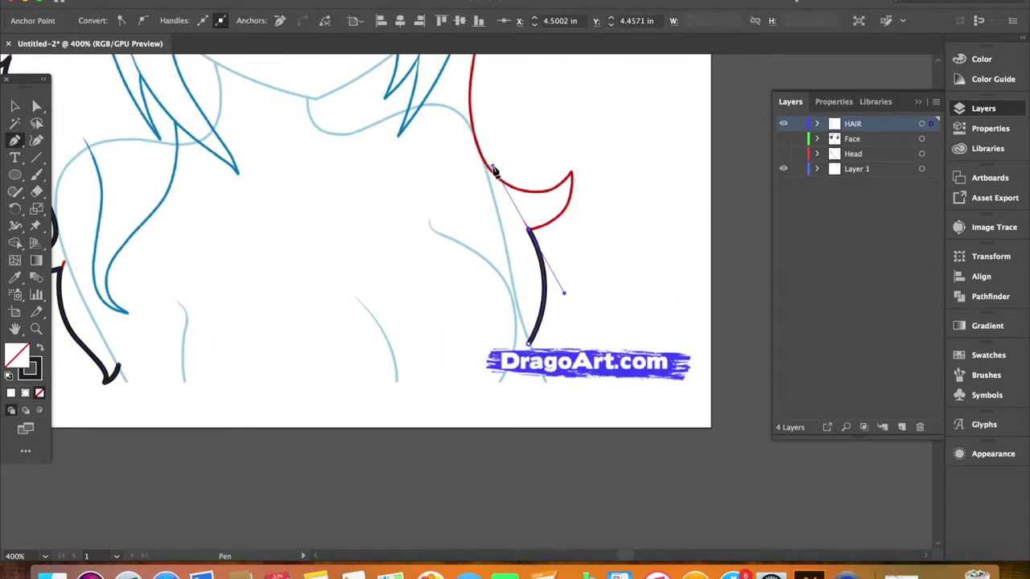
scroll(557, 200, "up", 4)
scroll(609, 73, "up", 5)
left_click_drag(602, 340, 593, 175)
left_click(602, 345)
scroll(492, 446, "down", 3)
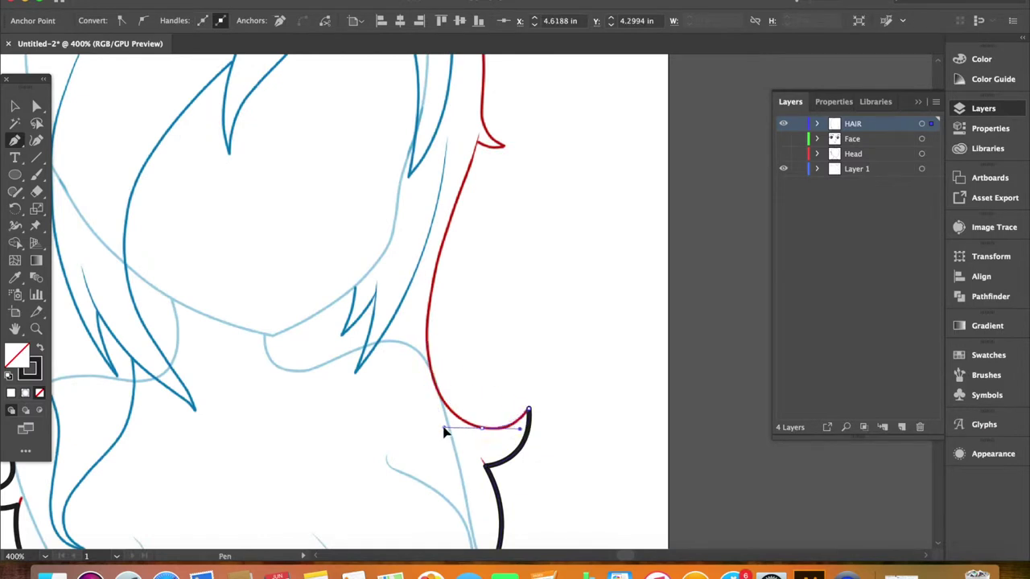
left_click_drag(477, 147, 500, 137)
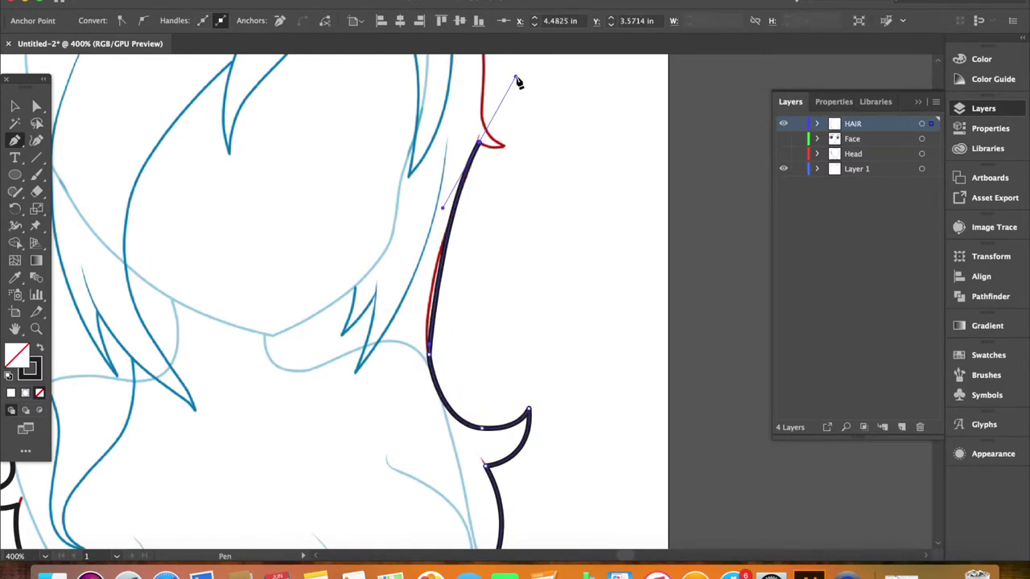
- Complete the hair outline around the upper-right flick and over the head, joining it to the crown
scroll(535, 241, "up", 5)
scroll(535, 241, "left", 1)
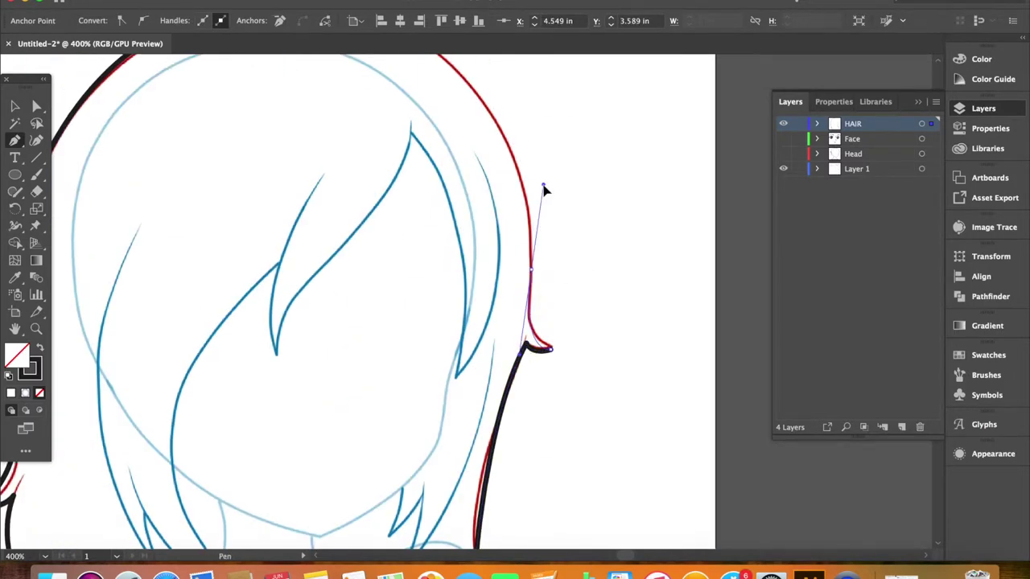
scroll(455, 103, "up", 4)
scroll(455, 103, "left", 3)
left_click_drag(419, 202, 374, 233)
key("ctrl+z")
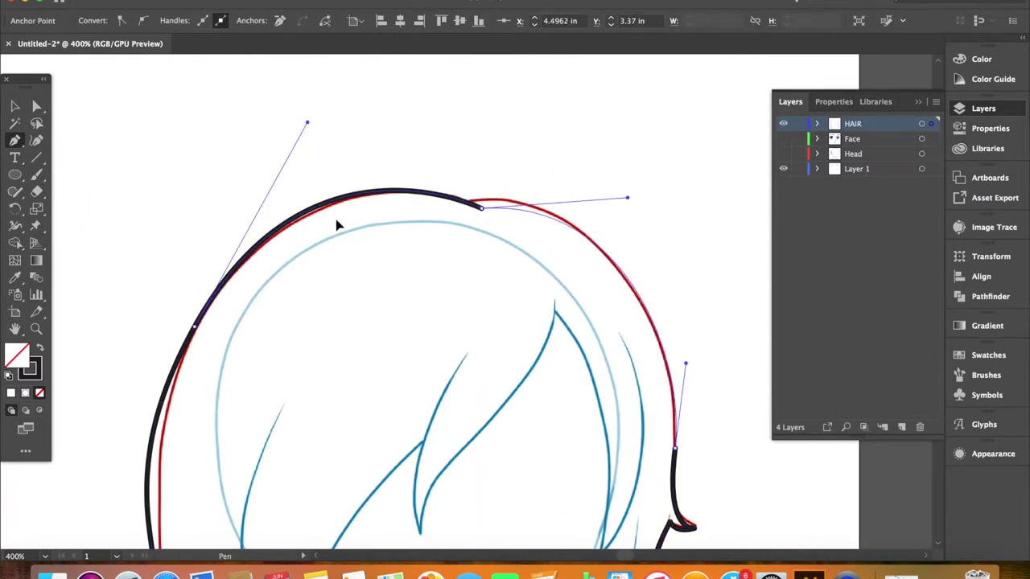
key("v")
key("ctrl+minus")
scroll(322, 321, "up", 3)
key("ctrl+minus")
left_click(545, 398)
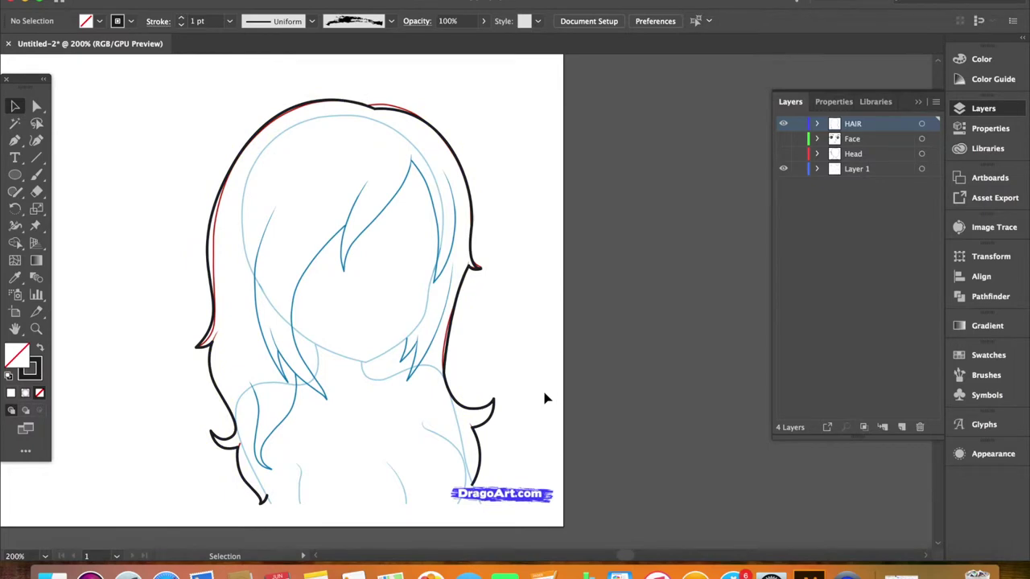
- Trace the right front lock from its upper end down to its tip and back up to the fringe peak
key("ctrl+plus")
key("ctrl+plus")
key("ctrl+plus")
scroll(451, 305, "up", 5)
key("p")
scroll(464, 212, "right", 3)
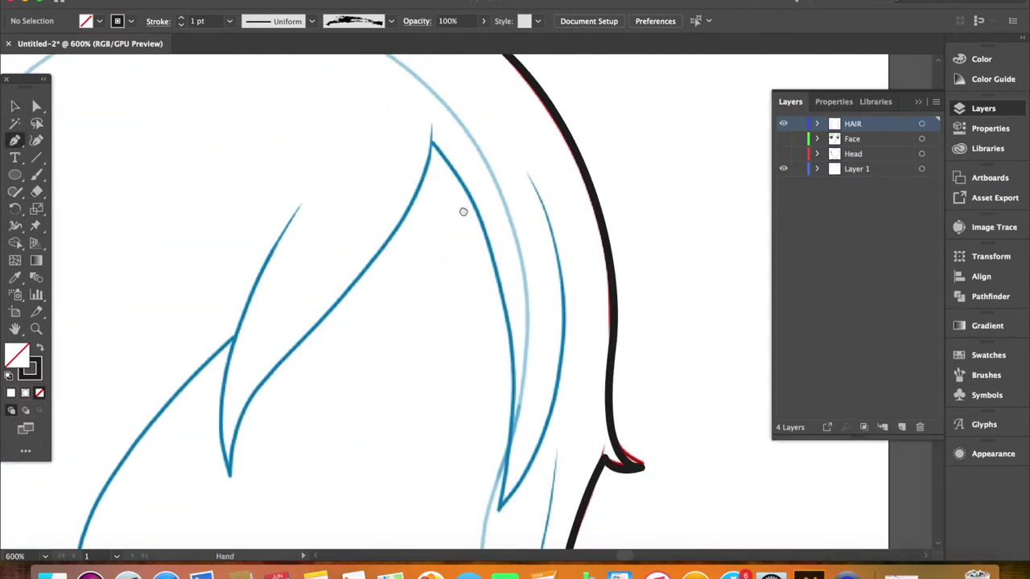
scroll(464, 211, "down", 2)
left_click(461, 131)
scroll(447, 473, "down", 2)
scroll(402, 402, "down", 4)
left_click_drag(434, 333, 317, 478)
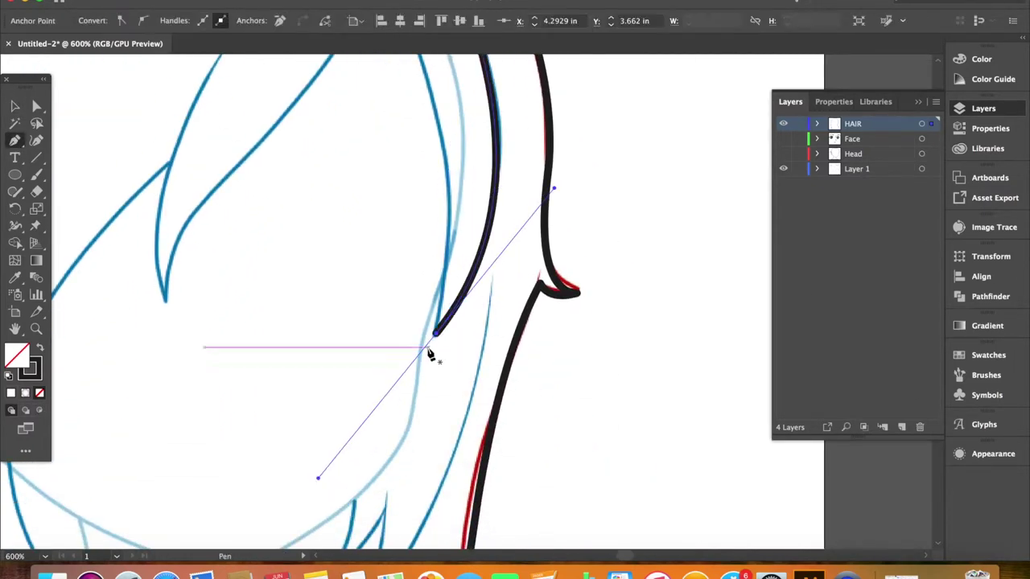
scroll(402, 306, "up", 8)
left_click_drag(387, 233, 413, 211)
- Trace the fringe from its peak down to the central spike and back up to where the long left lock begins
scroll(336, 239, "down", 5)
left_click_drag(335, 239, 225, 339)
left_click(282, 402)
left_click_drag(273, 230, 319, 104)
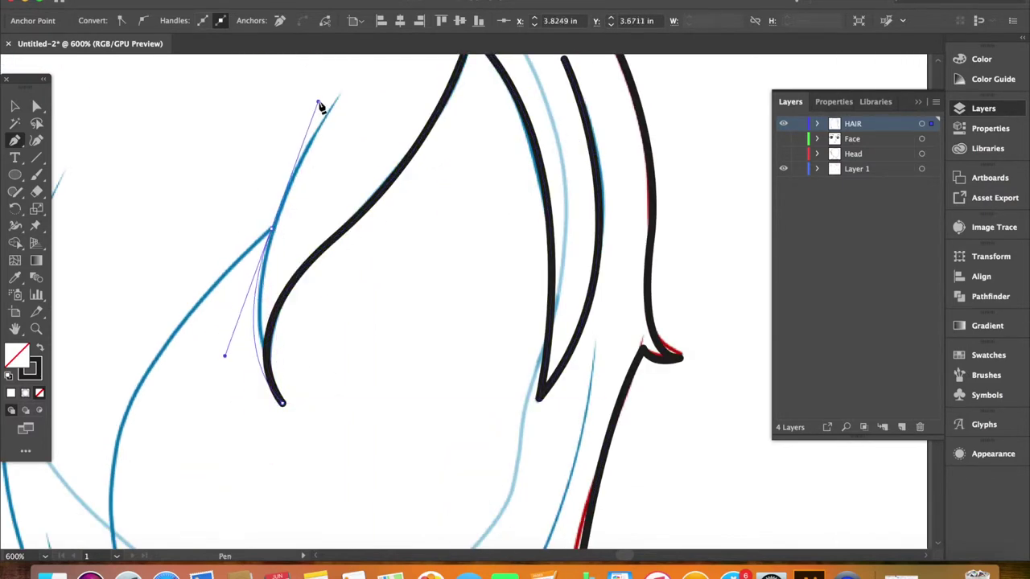
scroll(272, 233, "down", 5)
scroll(272, 233, "left", 2)
left_click_drag(250, 187, 201, 299)
left_click_drag(293, 472, 317, 489)
scroll(306, 483, "down", 5)
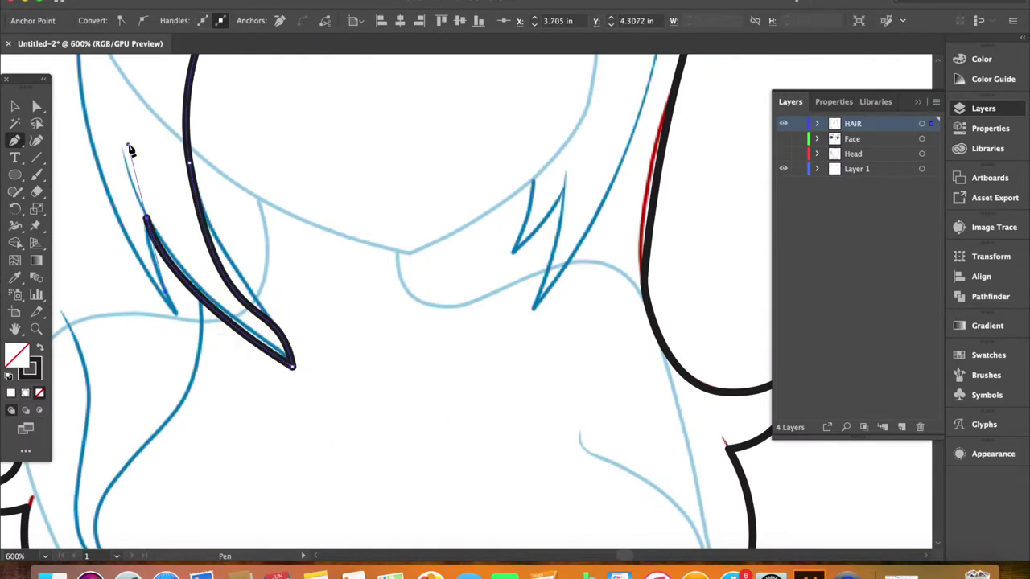
left_click_drag(130, 150, 129, 149)
left_click_drag(293, 366, 305, 442)
- Trace the long left lock down to its pointed tip, around the small notch and up the outer left strand
left_click_drag(232, 56, 188, 146)
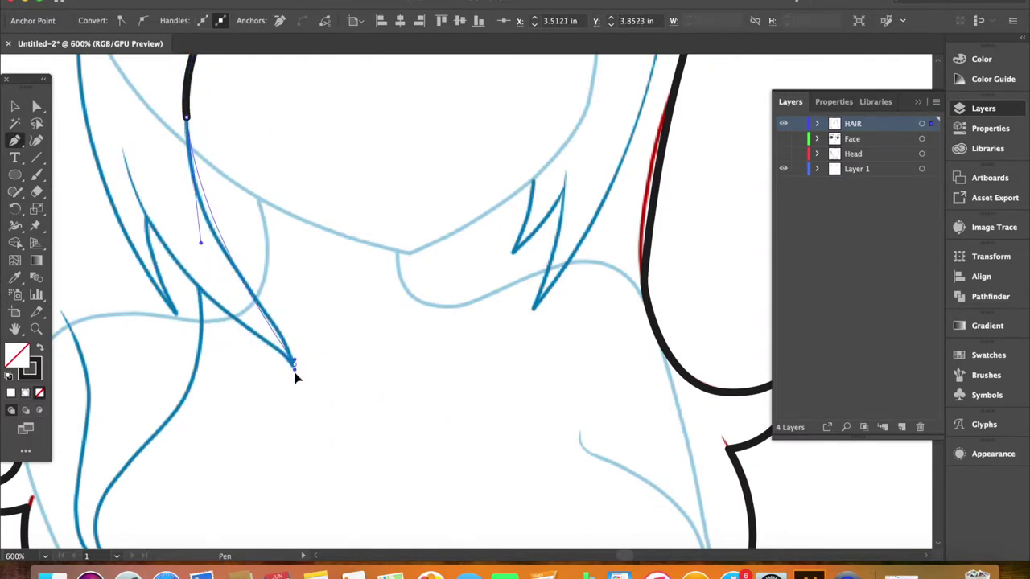
left_click_drag(294, 364, 300, 396)
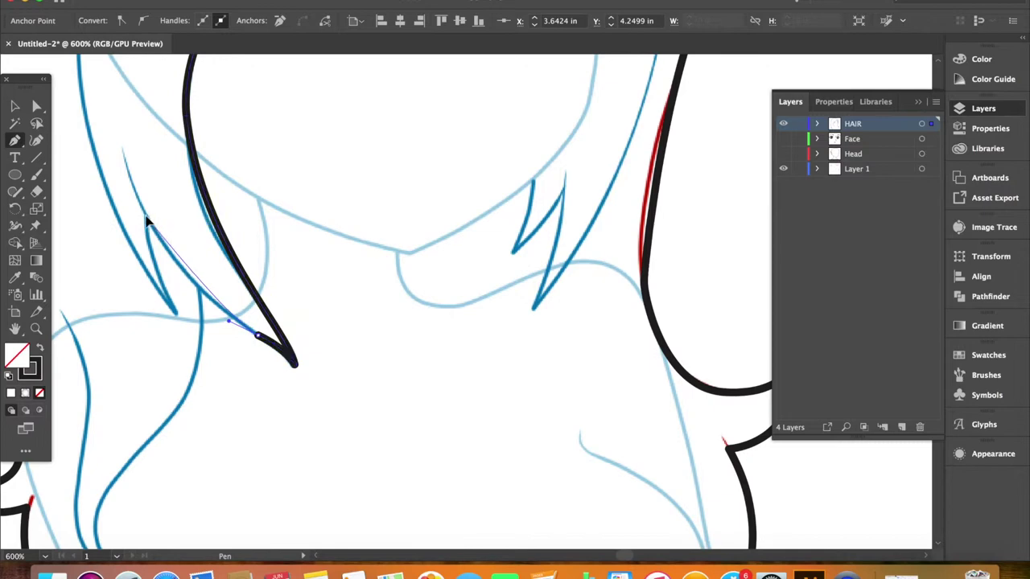
left_click_drag(191, 326, 221, 202)
key("super+minus")
key("super+minus")
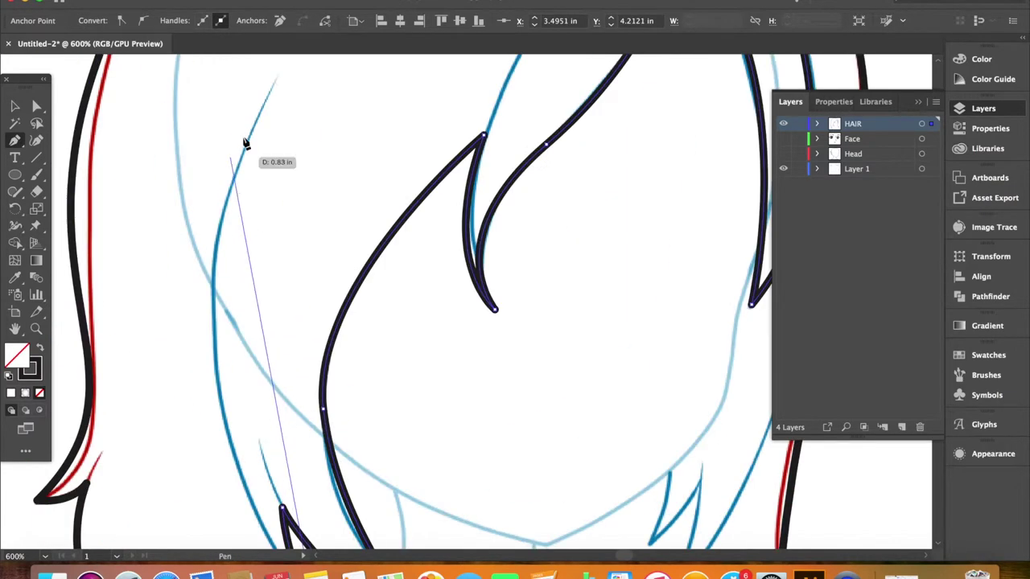
mouse_move(398, 98)
left_mouse_down()
mouse_move(453, 76)
mouse_move(485, 196)
left_mouse_up()
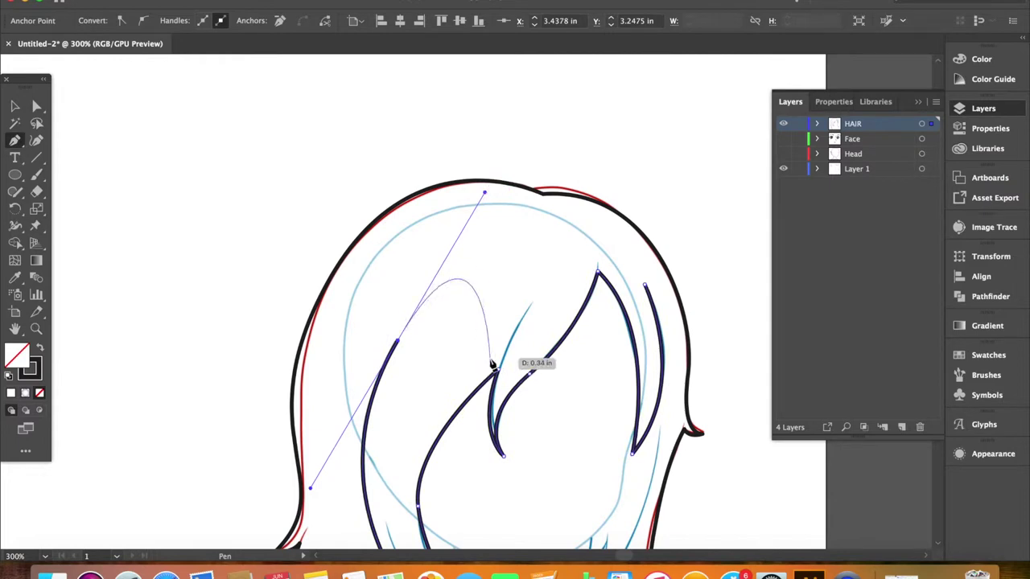
- Apply the oval width profile, tapered at both ends, to the traced hair strokes
scroll(487, 378, "down", 5)
scroll(486, 378, "right", 5)
key("v")
left_click(834, 101)
left_click(779, 257)
left_click(803, 280)
left_click(804, 279)
left_click(770, 501)
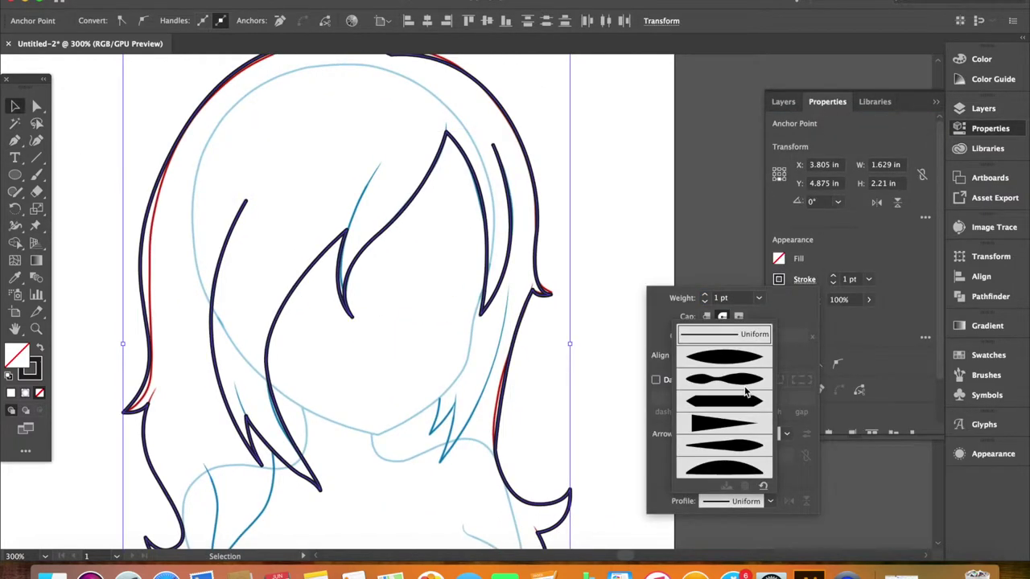
left_click(744, 384)
left_click(694, 232)
- Trace the small zigzag lock beside the right jaw and the long strand rising from its tip with the Pen tool
scroll(644, 341, "down", 1)
scroll(643, 341, "right", 2)
key("p")
mouse_move(406, 349)
left_mouse_down()
mouse_move(402, 361)
mouse_move(432, 311)
left_mouse_up()
key("super+equal")
key("super+equal")
key("super+equal")
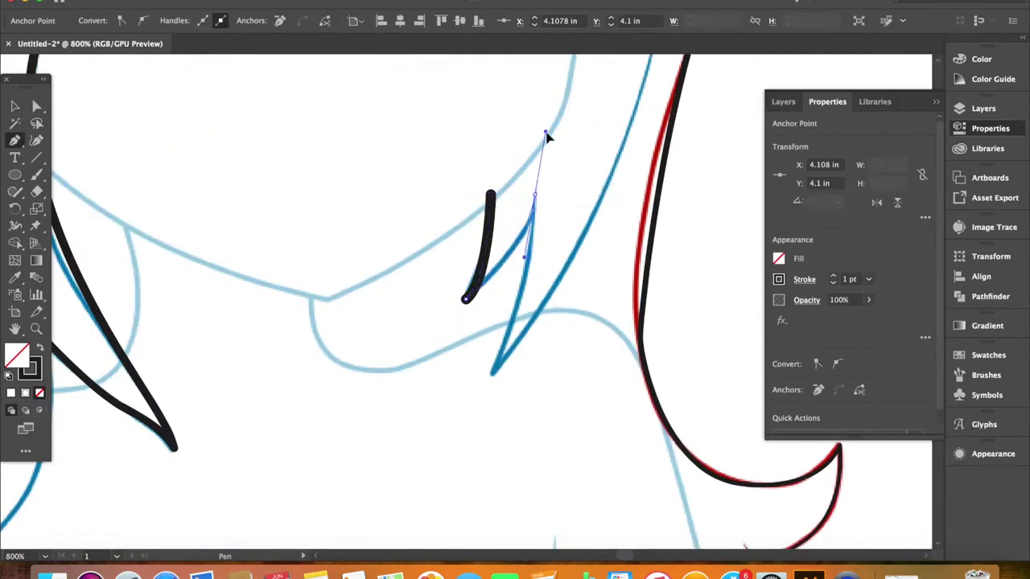
left_click_drag(464, 404, 464, 404)
key("super+minus")
key("super+minus")
key("super+minus")
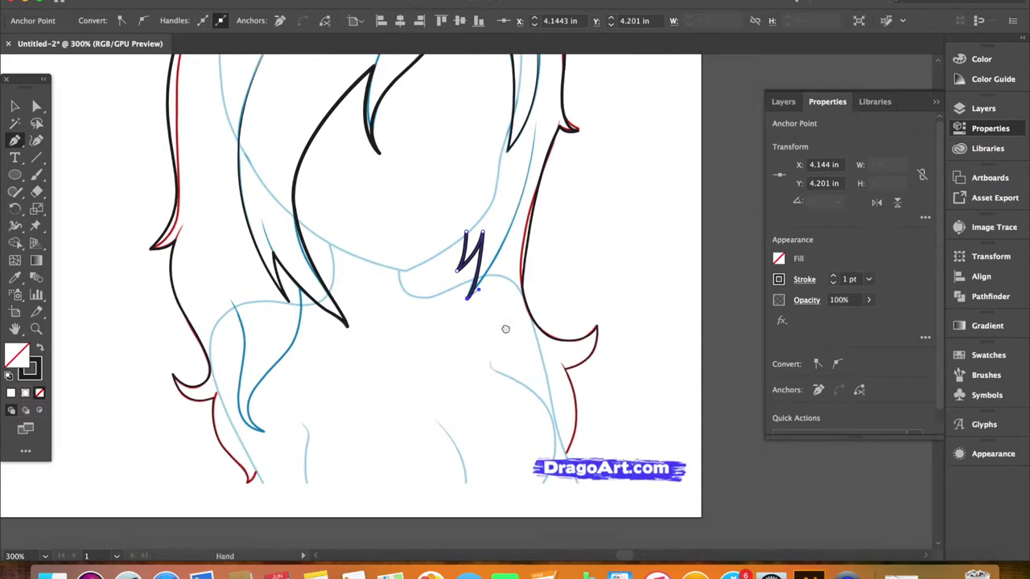
left_click_drag(440, 303, 451, 193)
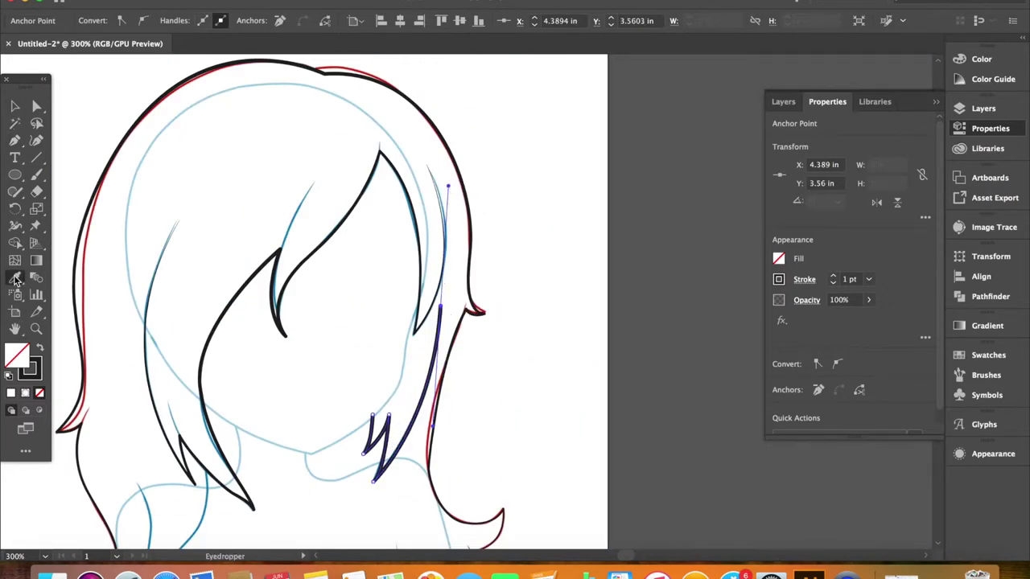
- Give the right jaw lock's stroke the same oval tapered width profile
left_click(805, 280)
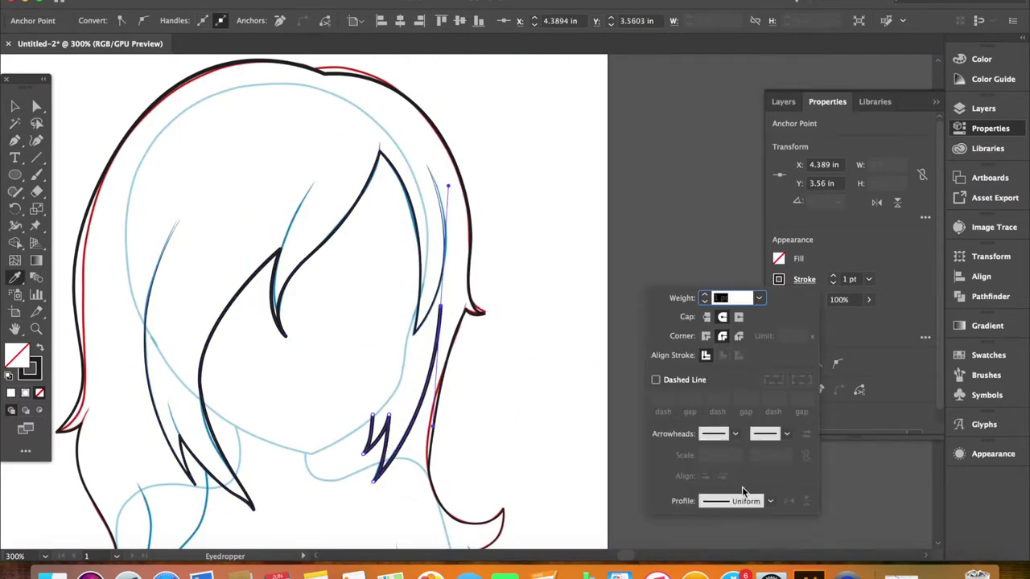
key("v")
left_click(502, 193)
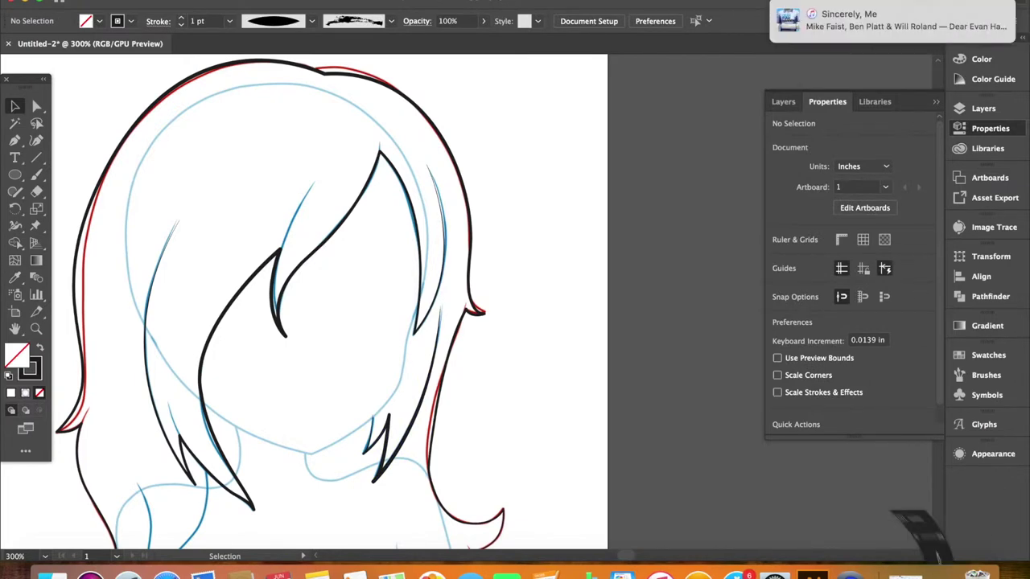
left_click(921, 573)
left_click(59, 76)
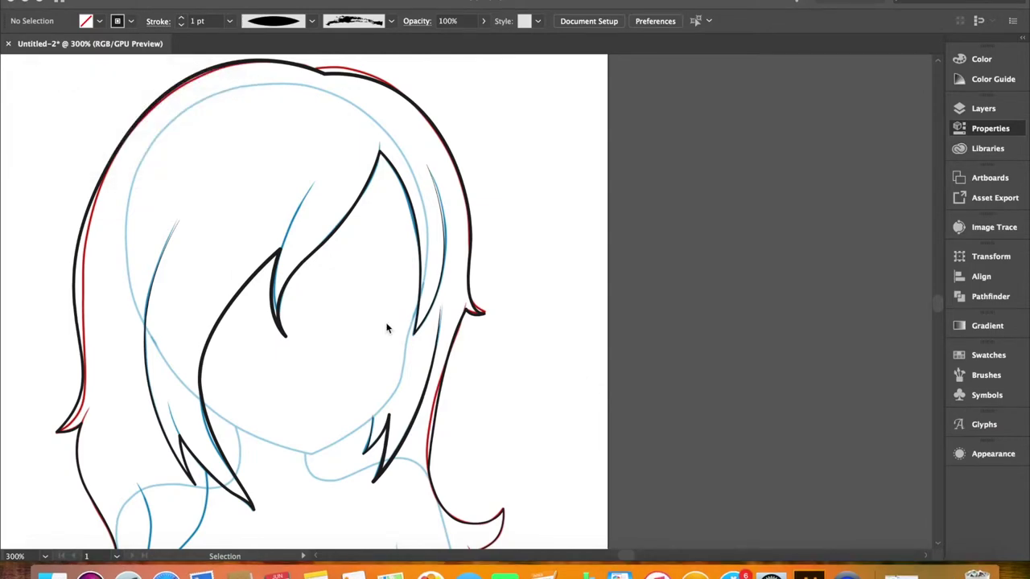
left_click(391, 335)
- Show the Face and Head layers again alongside the hair
key("super+1")
key("super+minus")
key("super+minus")
left_click(783, 101)
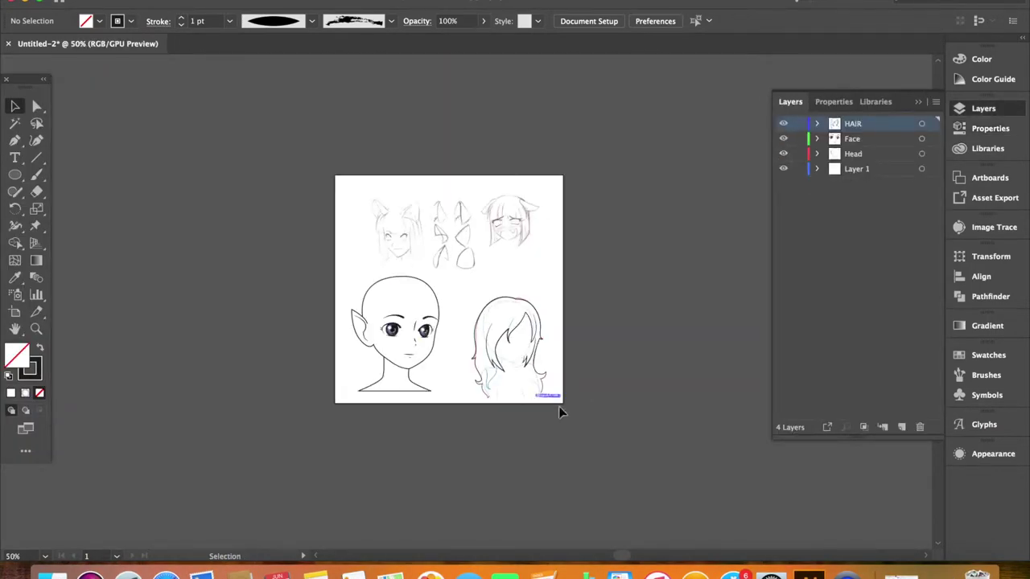
- Select all the traced hair linework and move it from the reference sketch onto the drawn head
left_click(524, 329)
key("super+equal")
key("super+equal")
scroll(676, 403, "left", 3)
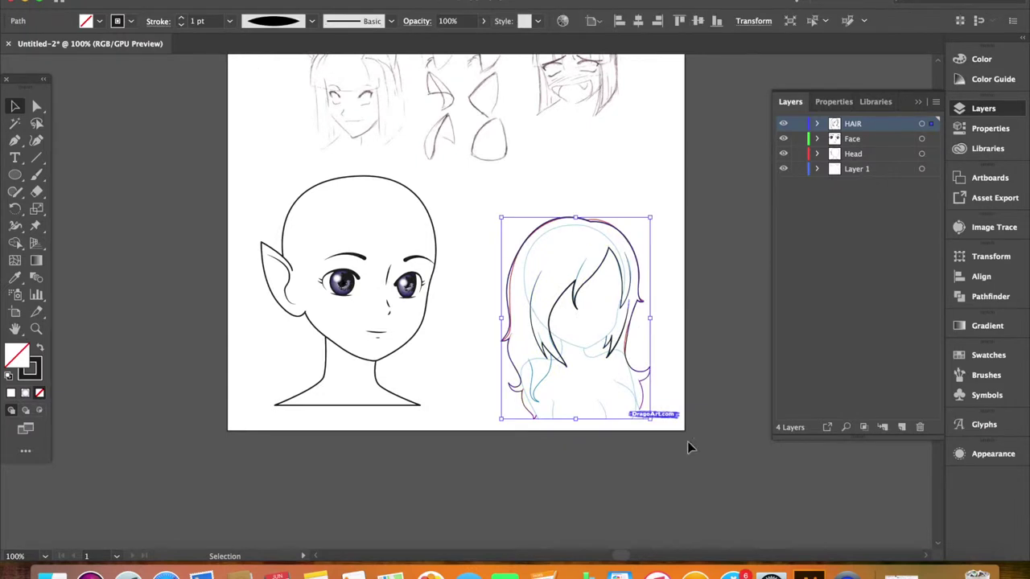
left_click_drag(613, 260, 381, 236)
- Enlarge the hair linework so it fits around the character's head
left_click_drag(419, 194, 451, 159)
left_click_drag(395, 215, 441, 276)
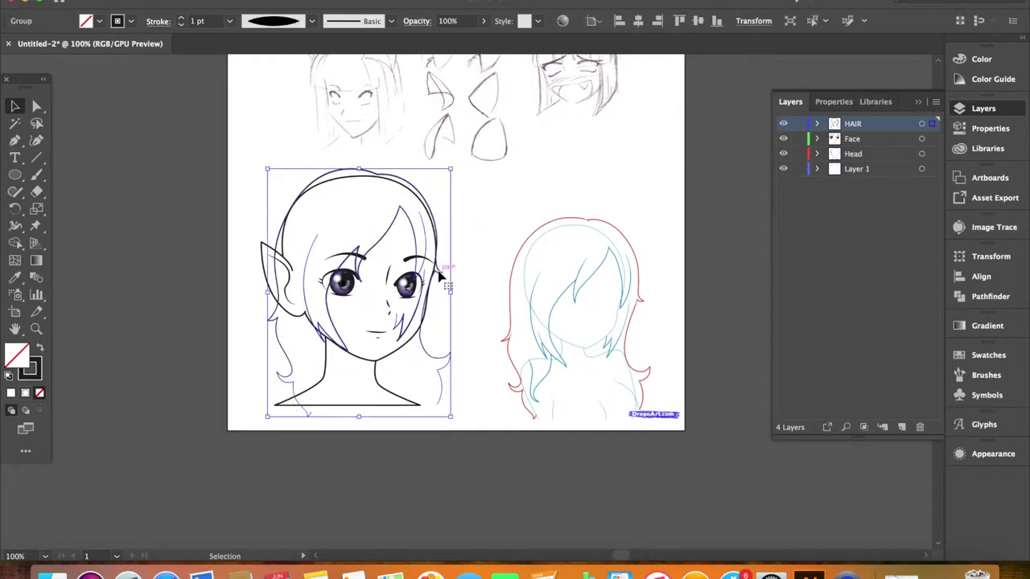
left_click_drag(440, 182, 455, 163)
scroll(448, 301, "down", 2)
scroll(448, 301, "right", 1)
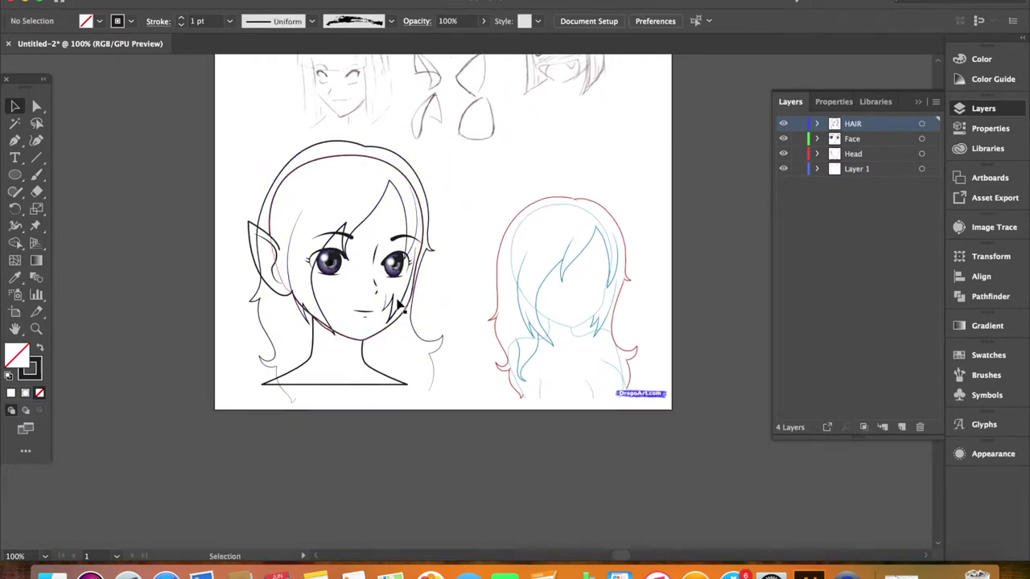
- Enlarge the outer hair outline to about 2.25 in wide and 3.05 in high around the head
left_click(833, 101)
scroll(853, 322, "down", 3)
left_click(382, 334)
scroll(381, 334, "up", 3)
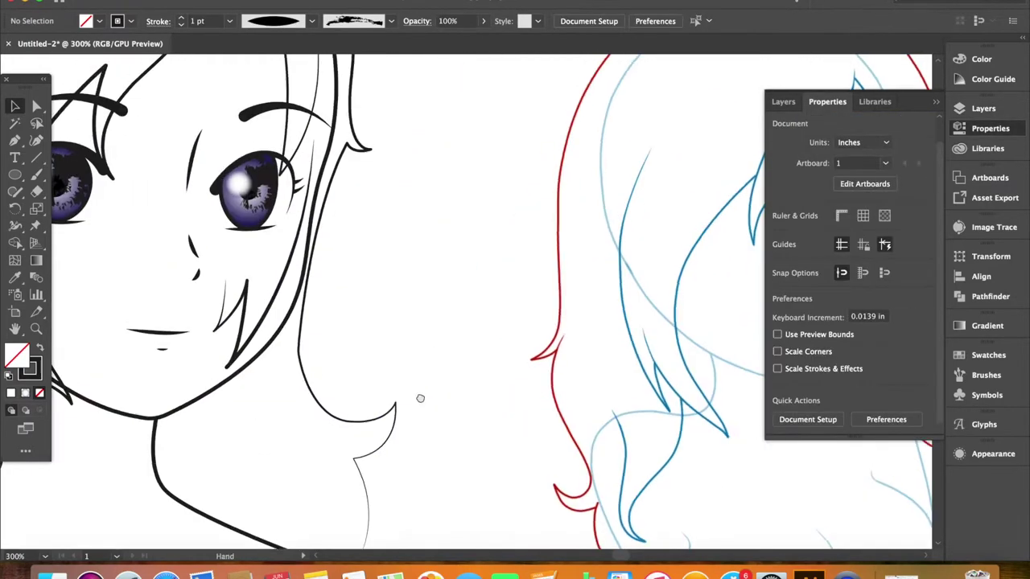
scroll(452, 431, "down", 1)
left_click(452, 430)
left_click_drag(173, 104, 165, 89)
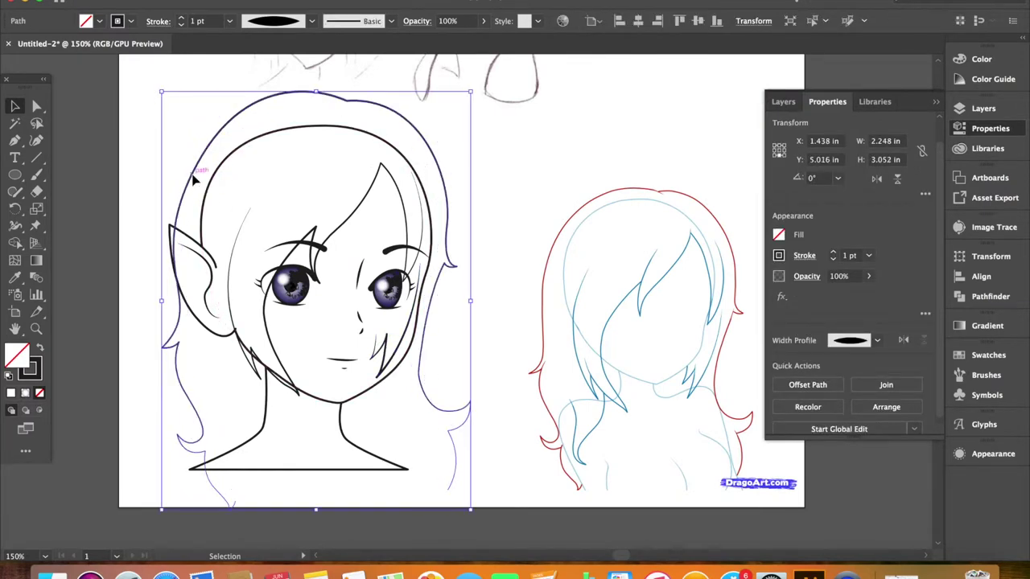
- Enlarge the fringe and front locks and position them to frame the face
left_click(225, 306)
left_click_drag(416, 165, 431, 150)
left_click_drag(342, 221, 420, 417)
left_click(482, 352)
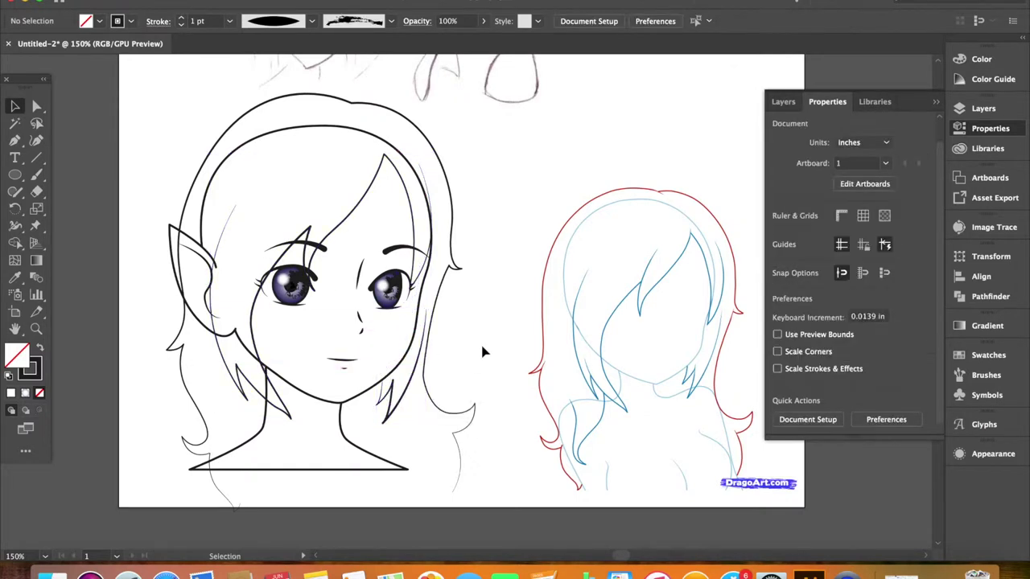
- Rotate the outer hair outline about 5 degrees clockwise and fill it with black
left_click(432, 395)
left_click_drag(481, 87, 505, 96)
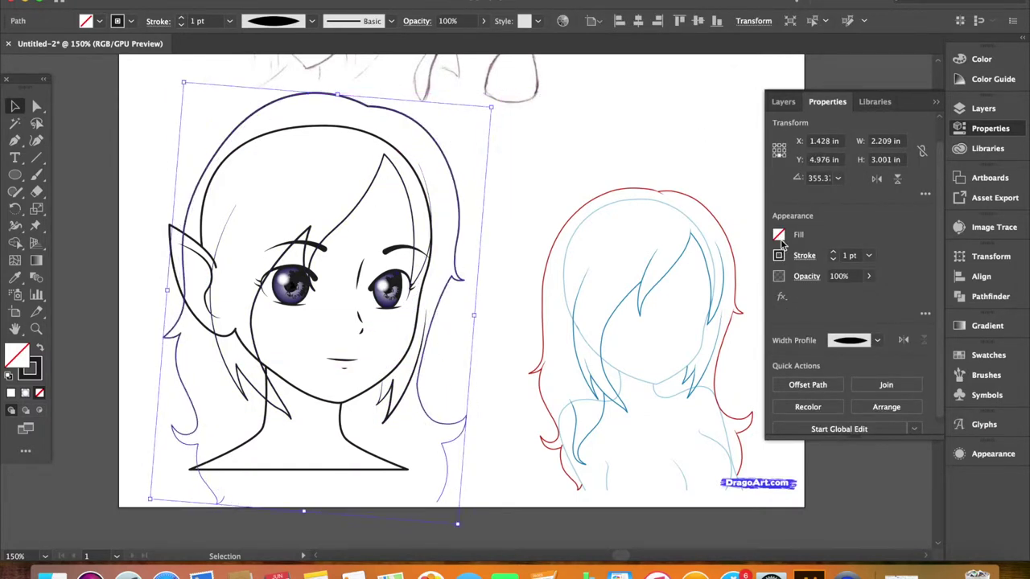
left_click(778, 234)
left_click(700, 281)
key("Escape")
key("a")
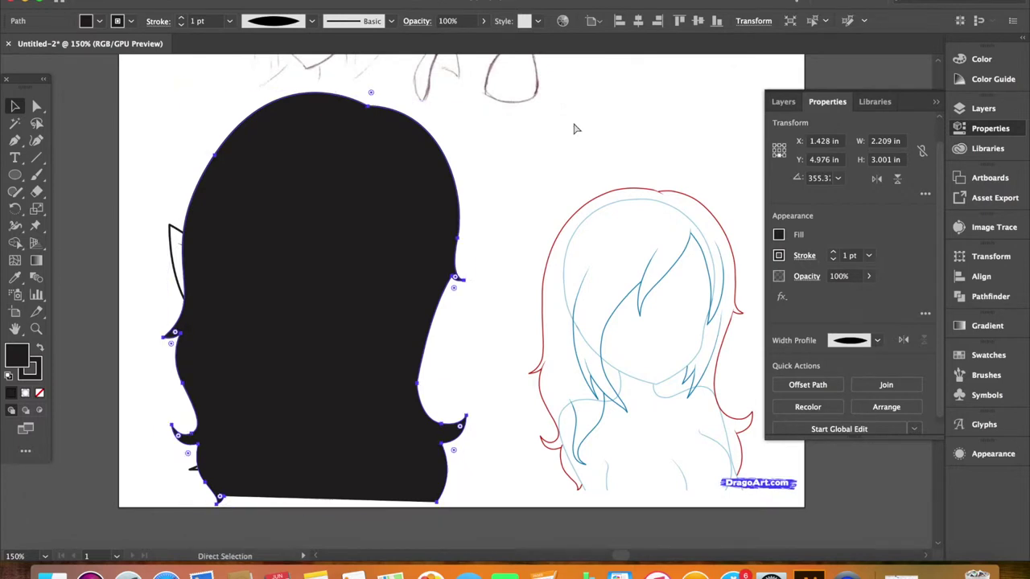
- Try to move the Head layer's artwork onto the HAIR layer
left_click(983, 108)
key("v")
key("super+a")
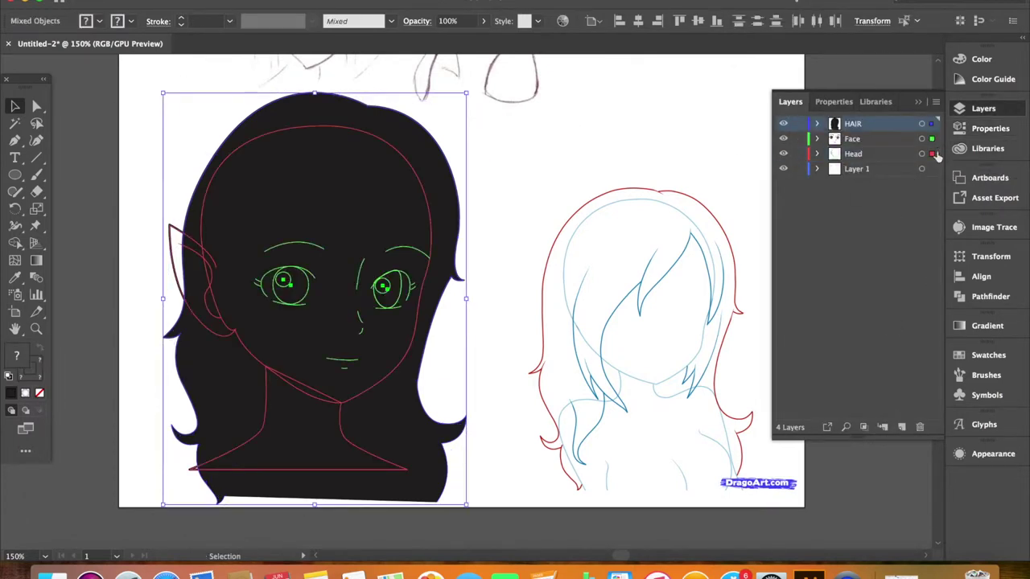
left_click_drag(934, 153, 931, 124)
left_click(437, 202)
key("super+z")
key("super+z")
key("super+equal")
key("super+equal")
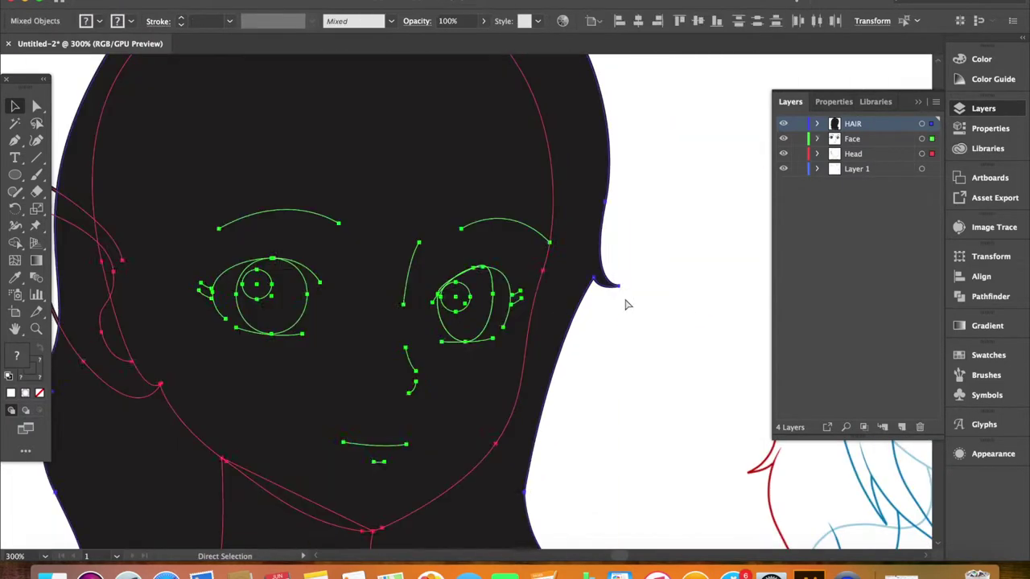
- Undo the black hair fill and resize the outer hair outline to about 2.22 in wide and 2.94 in high
key("super+z")
left_click(931, 138)
left_click(932, 154)
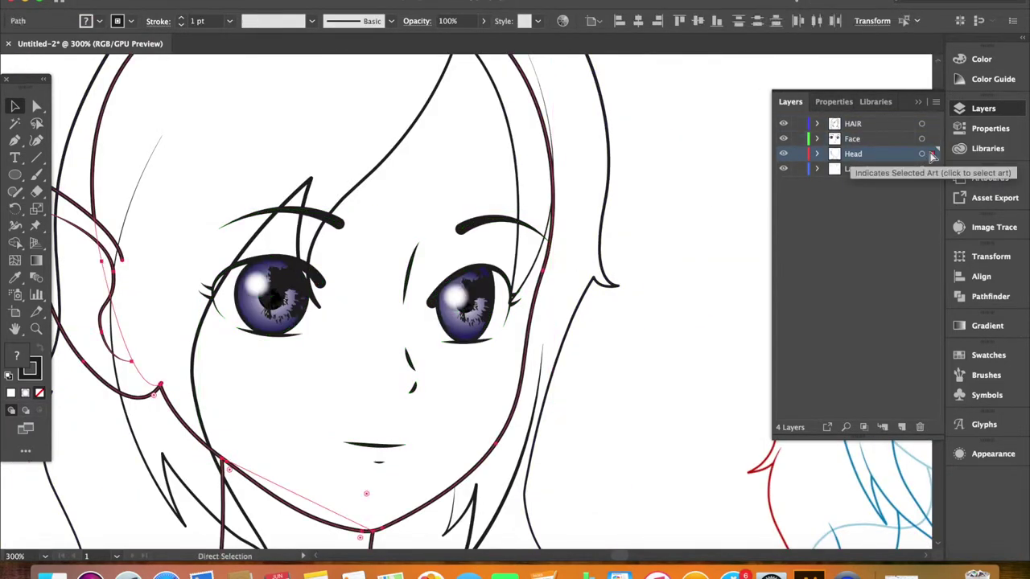
key("super+minus")
key("super+minus")
left_click(543, 119)
left_click_drag(634, 115, 494, 103)
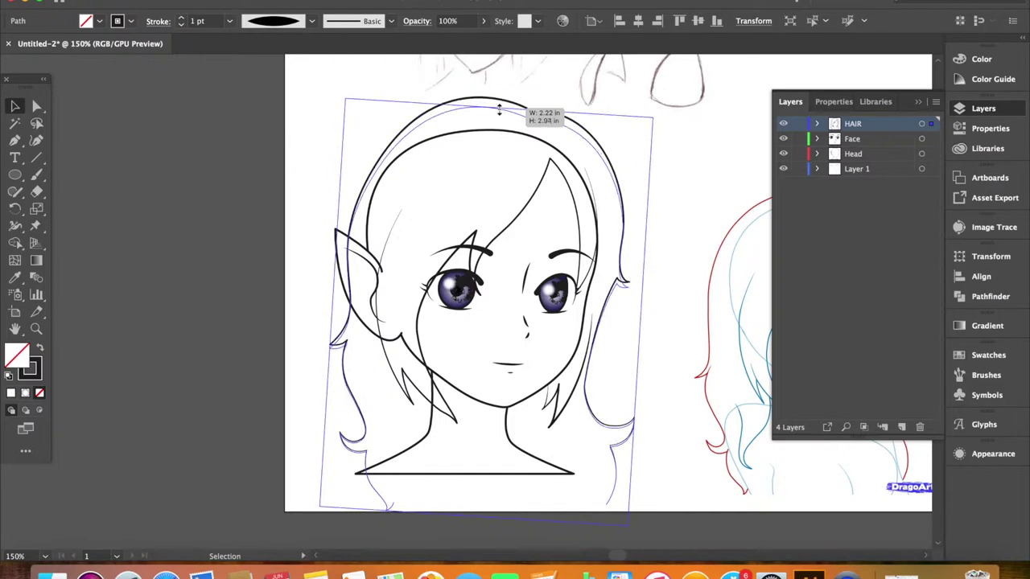
- Place the HAIR layer below the Head layer and add a new layer directly above it
left_click(833, 101)
left_click(785, 103)
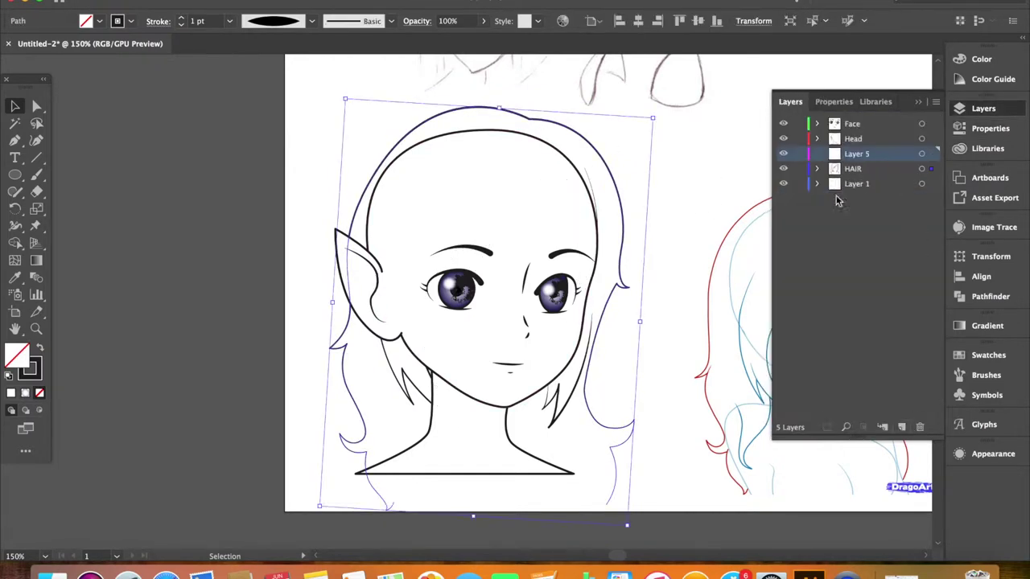
left_click(850, 168)
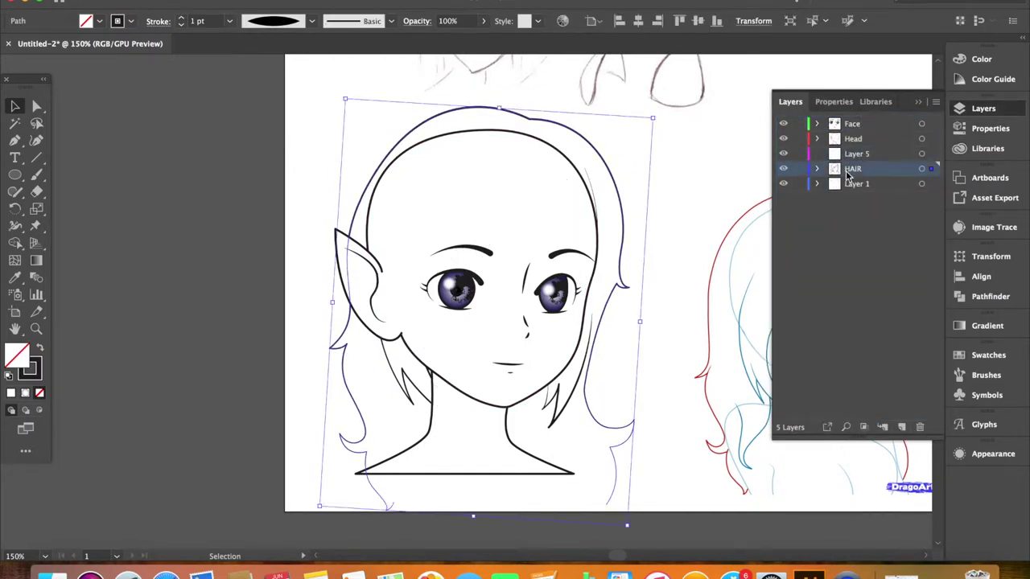
- Put the fringe and front locks on the new layer and bring that layer above the Face layer
left_click(922, 169)
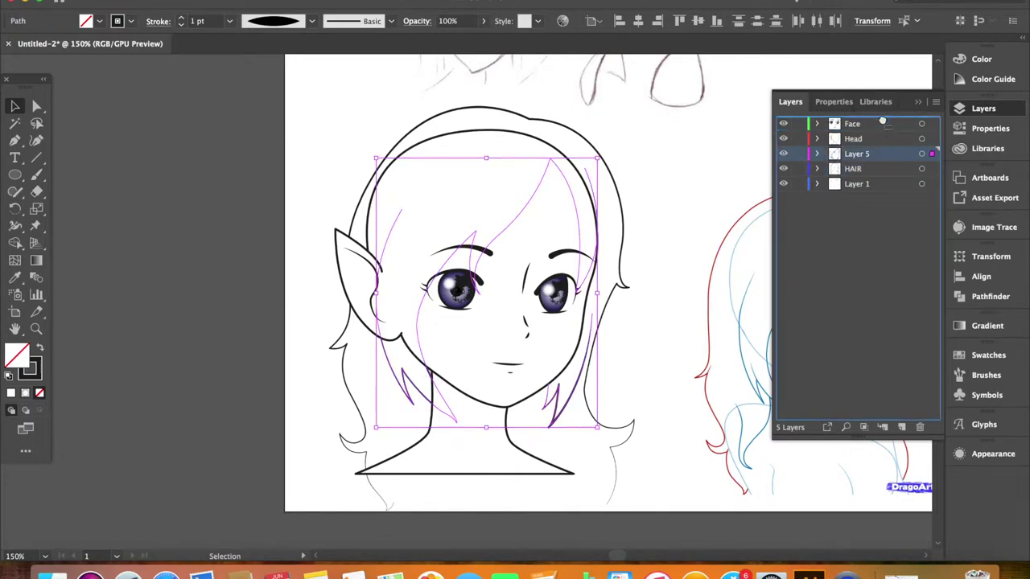
left_click_drag(882, 119, 853, 121)
- Fill the outer hair outline behind the head with dark blue
left_click(833, 101)
left_click(778, 254)
key("Escape")
key("super+equal")
key("super+equal")
key("super+equal")
key("super+equal")
left_click(778, 252)
left_click(728, 323)
key("Escape")
- Fill the fringe path with the same dark blue as the outer hair
key("super+minus")
key("super+minus")
key("super+minus")
key("super+minus")
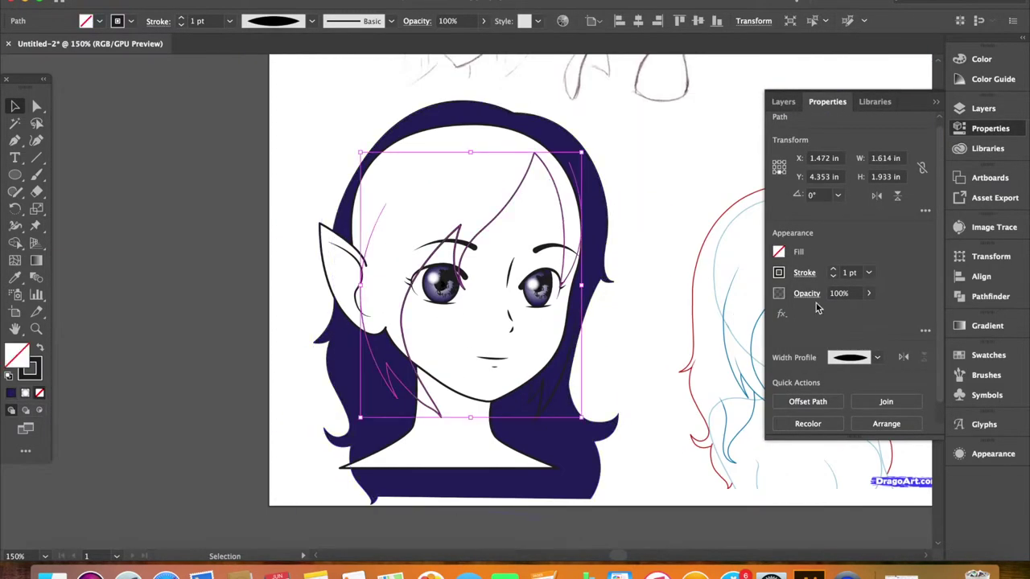
left_click(417, 408)
left_click(15, 107)
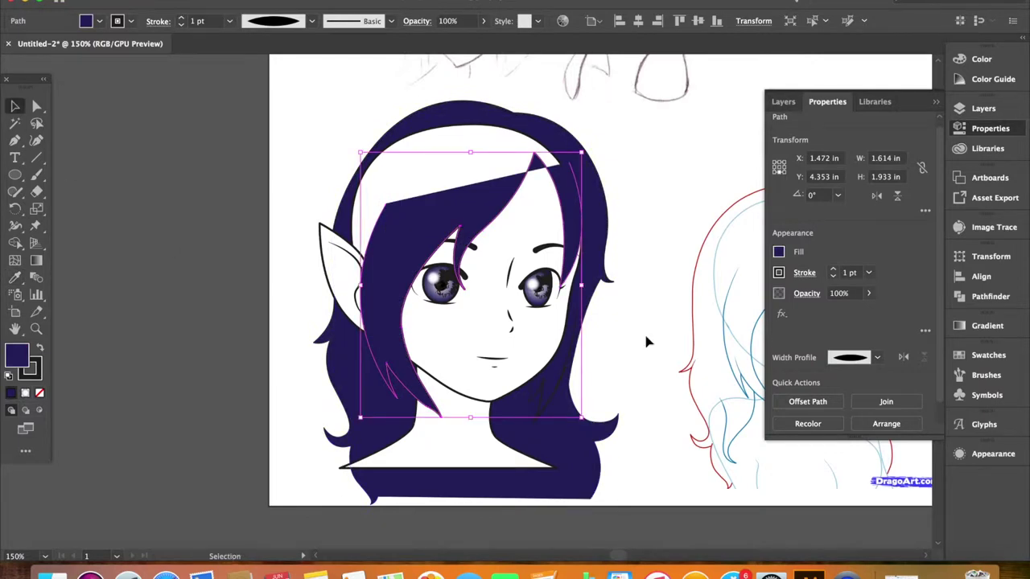
- Draw a closed Pen tool patch on the fringe's layer over the bare crown, from the ear across to the parting
key("super+equal")
key("super+equal")
key("super+equal")
left_click(784, 102)
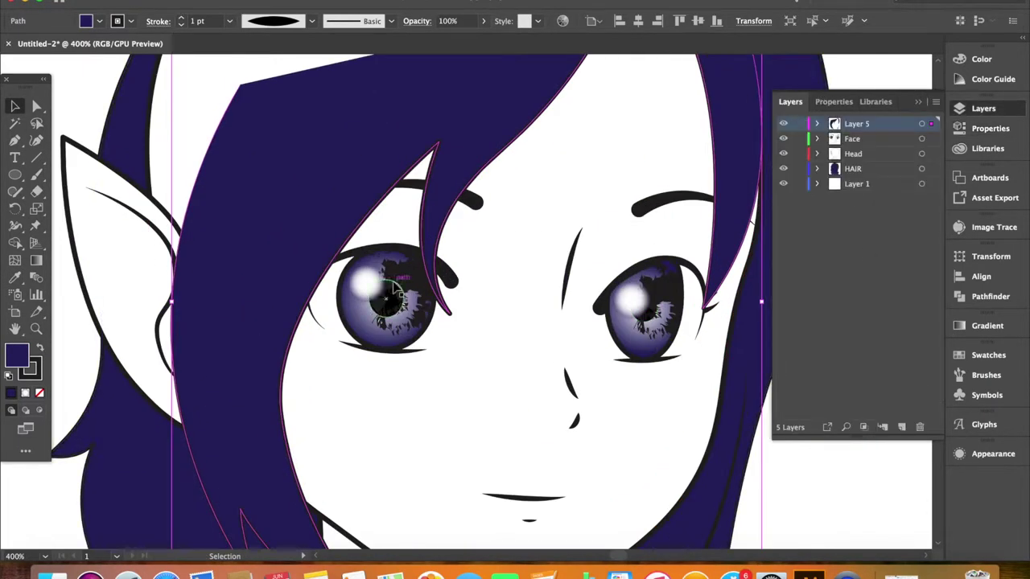
left_click(186, 251, "super")
mouse_move(138, 179)
left_mouse_down()
mouse_move(138, 165)
mouse_move(143, 188)
left_mouse_up()
left_click_drag(198, 241, 197, 261)
left_click_drag(141, 175, 386, 218)
key("super+minus")
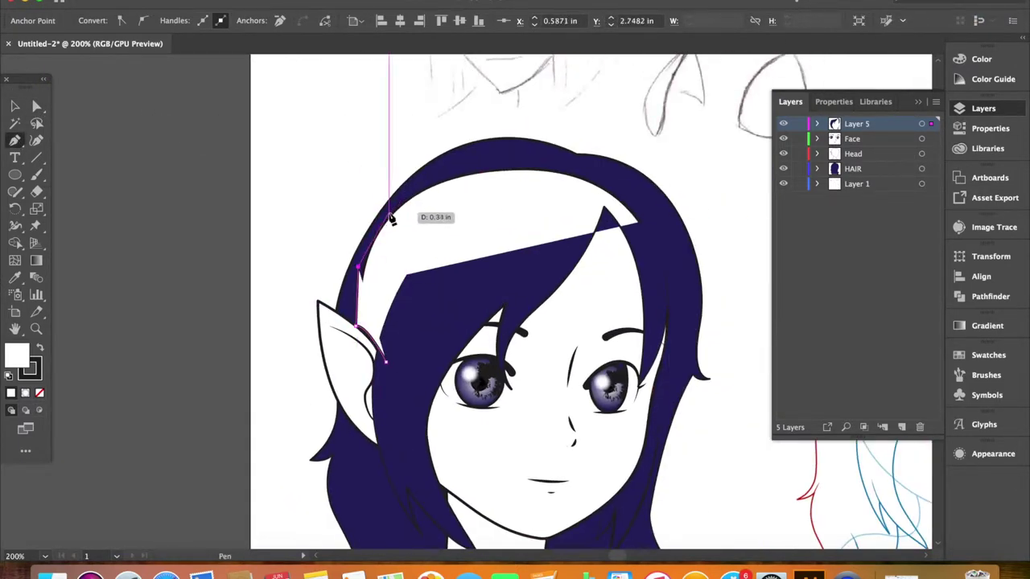
left_click(590, 172)
left_click(642, 204)
left_click(674, 239)
left_click(613, 227)
left_click(576, 241)
left_click_drag(389, 368, 389, 368)
- Fill the crown patch with the hair's dark blue and leave it without a stroke
left_click(42, 394)
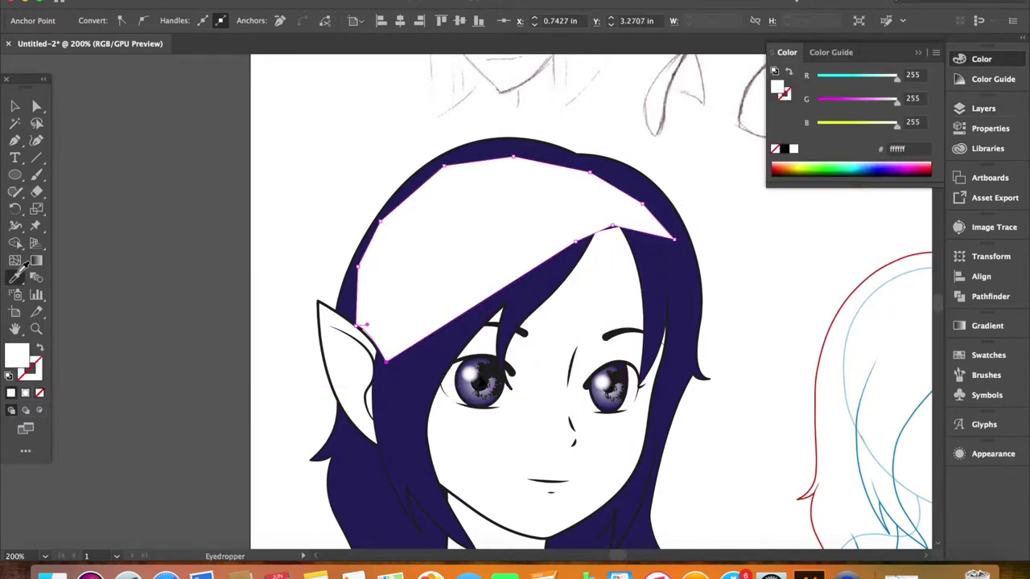
left_click(390, 201)
left_click(241, 387)
scroll(459, 166, "right", 3)
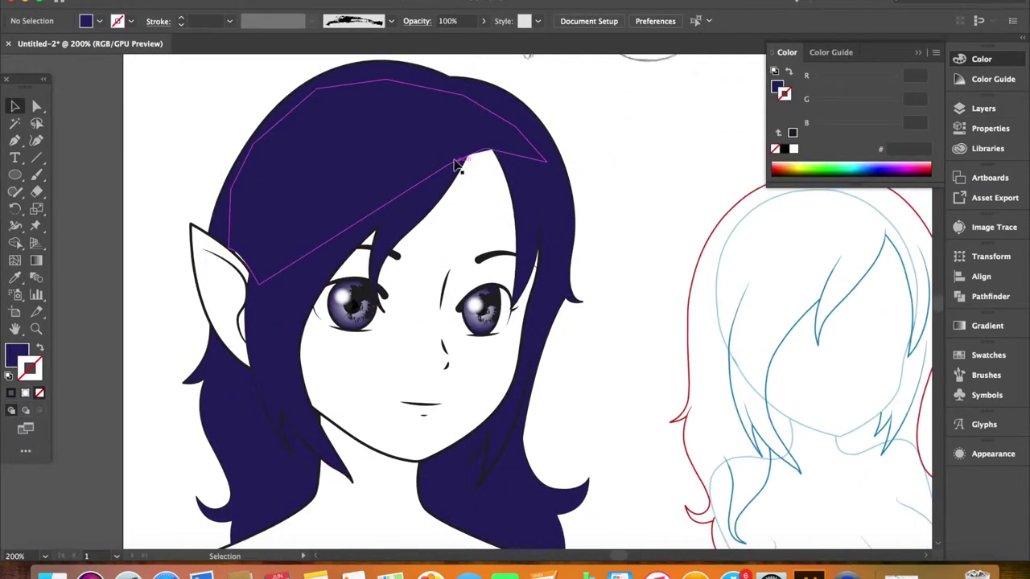
- Reshape the crown patch's lower edge by moving its anchor point above the tip of the parting
left_click(510, 180)
scroll(454, 330, "up", 5)
left_click_drag(453, 331, 355, 426)
left_click(416, 290)
left_click(437, 276)
left_click(427, 283)
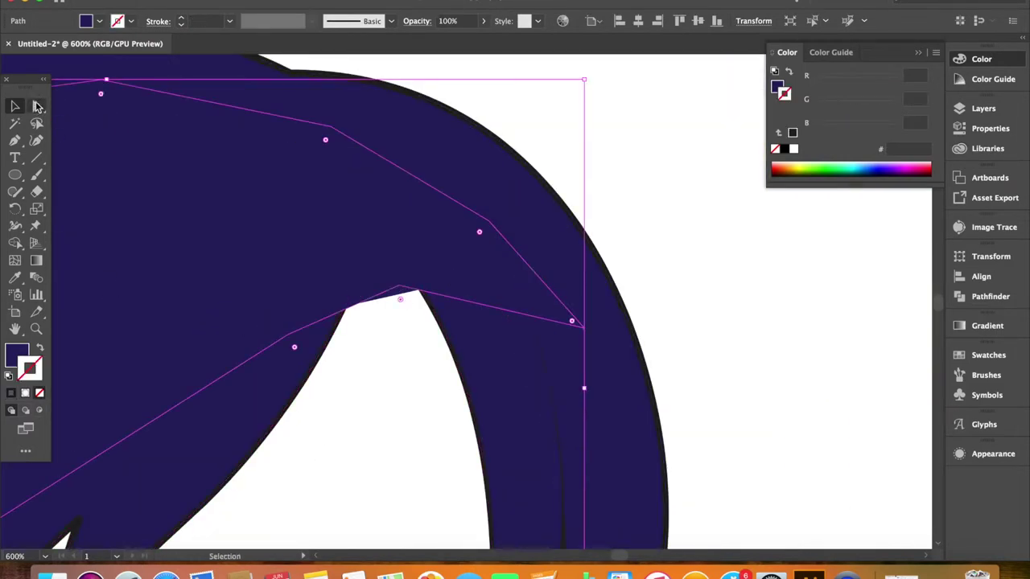
left_click(37, 107)
left_click_drag(399, 287, 366, 220)
left_click(424, 291)
key("super+minus")
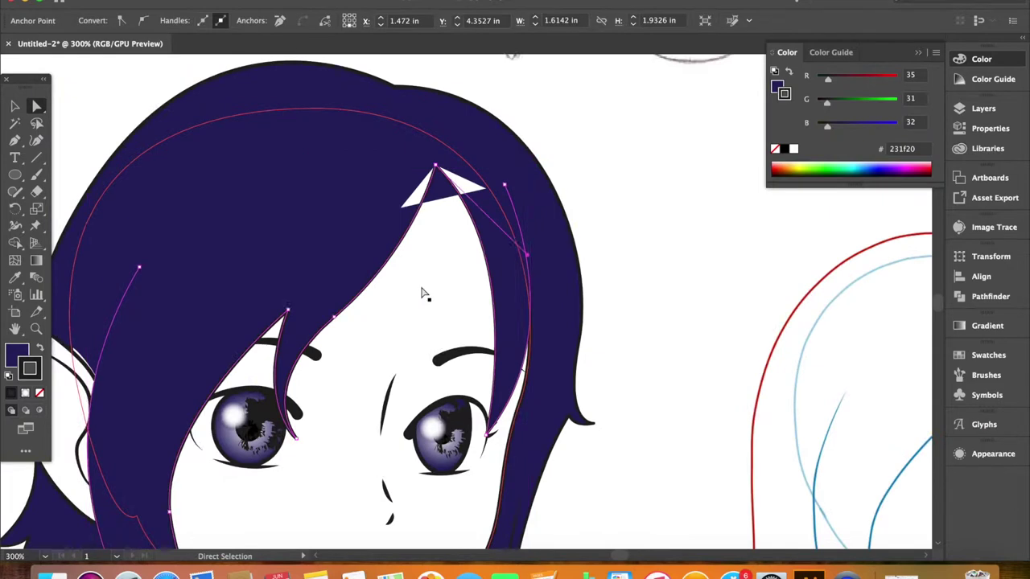
- Extend the open end of the fringe path with a curved segment over the top of the parting
key("p")
left_click_drag(471, 202, 420, 163)
left_click(371, 144)
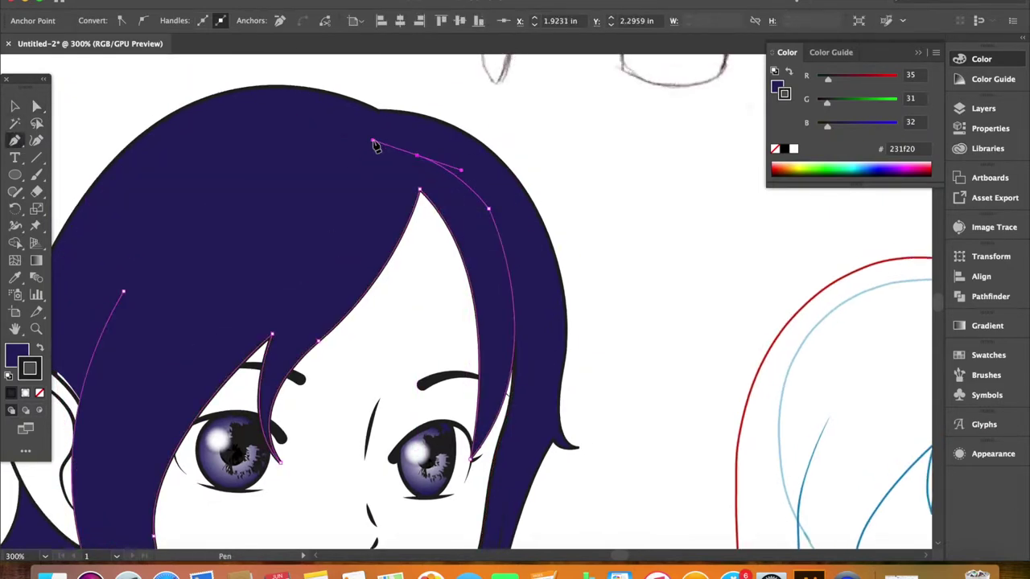
- Adjust the crown patch's anchors and curve beside the pointed ear so the fill follows the ear's outline
key("v")
key("super+minus")
key("super+minus")
key("super+minus")
key("super+plus")
key("super+plus")
key("super+plus")
key("super+plus")
key("super+plus")
left_click_drag(301, 313, 504, 89)
key("a")
left_click_drag(252, 271, 189, 267)
key("super+plus")
key("super+plus")
key("super+plus")
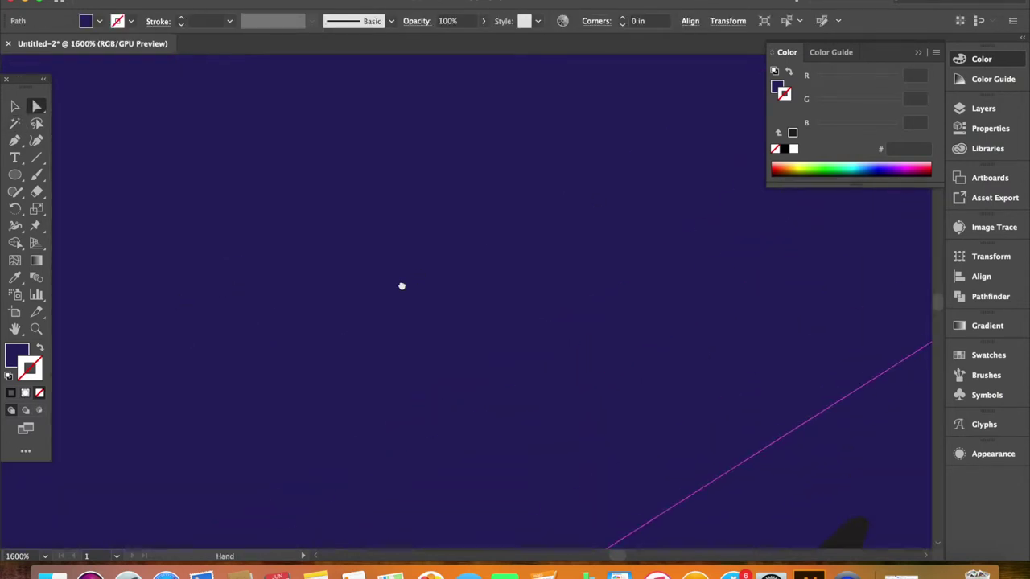
scroll(453, 152, "left", 5)
left_click(288, 190)
left_click_drag(288, 190, 297, 184)
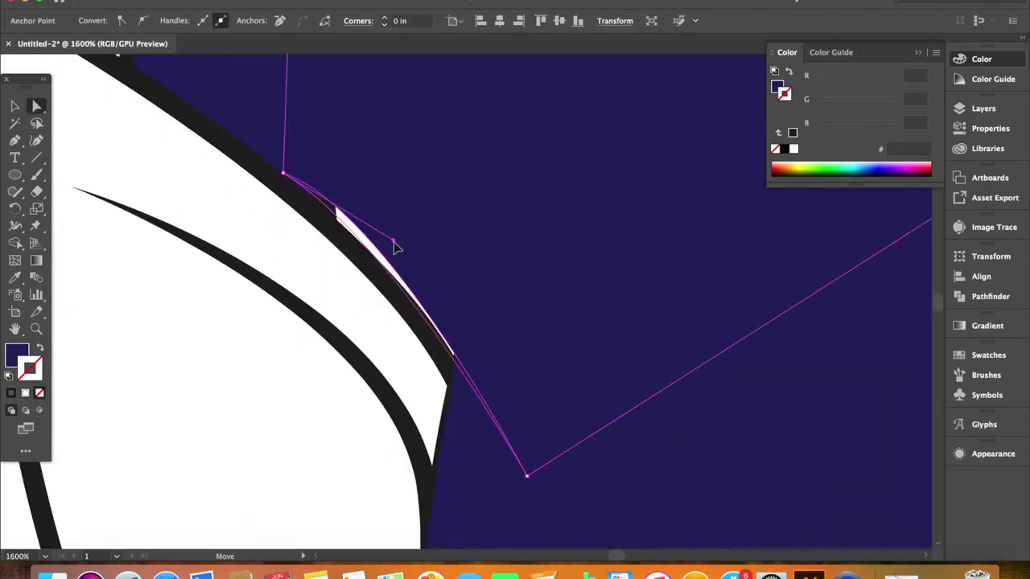
mouse_move(534, 474)
left_mouse_down()
mouse_move(531, 434)
mouse_move(522, 459)
left_mouse_up()
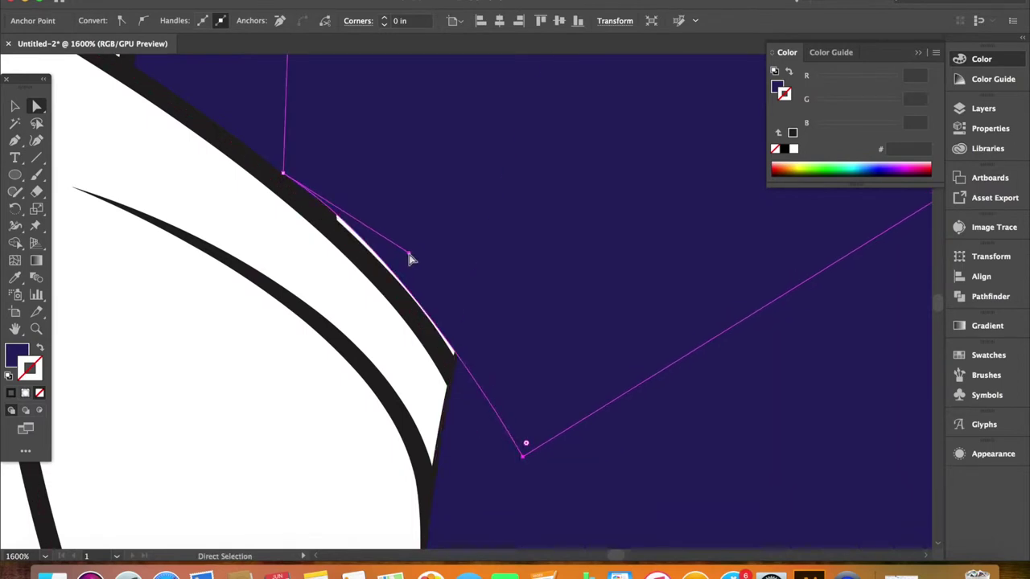
left_click_drag(450, 359, 437, 271)
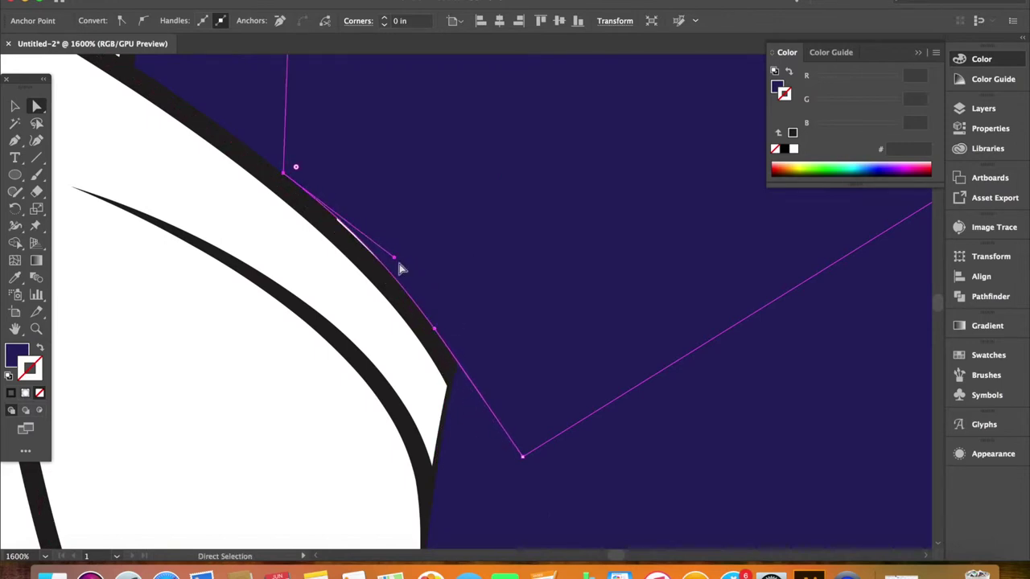
left_click_drag(435, 331, 503, 479)
key("ctrl+z")
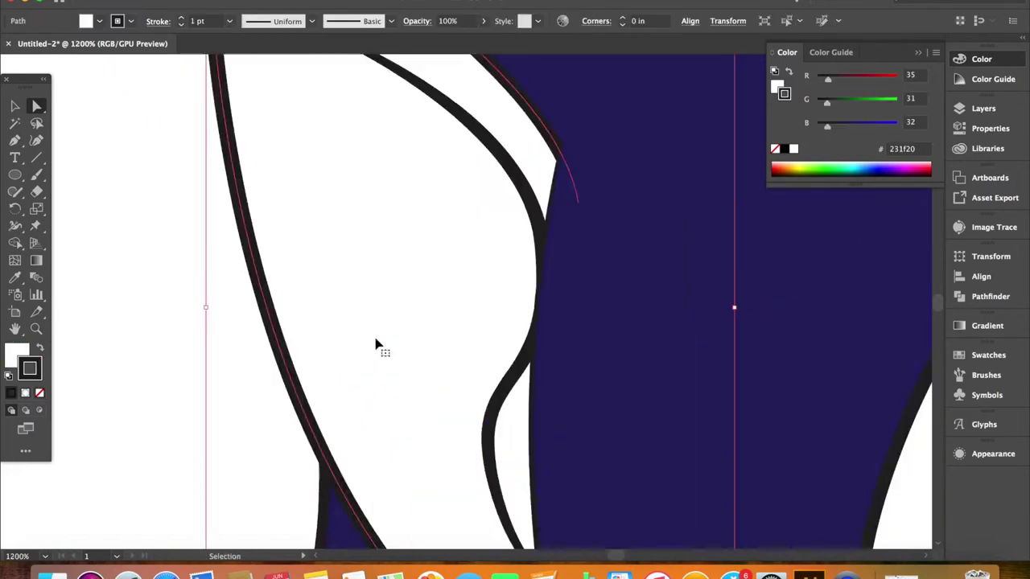
- Move the lower corners of the neck and shoulder shape outward to widen its base
key("ctrl+0")
scroll(378, 346, "right", 3)
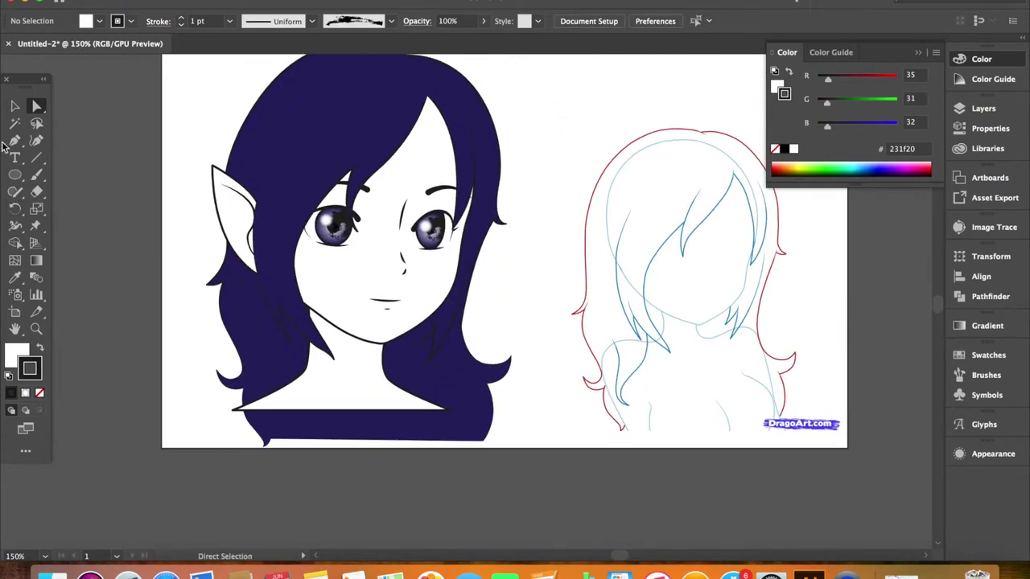
key("v")
left_click(333, 413)
scroll(333, 413, "up", 5)
key("a")
left_click_drag(150, 359, 196, 393)
left_click_drag(587, 359, 641, 417)
left_click(276, 394)
left_click_drag(190, 391, 165, 421)
left_click(283, 477)
scroll(363, 434, "down", 4)
scroll(379, 416, "up", 3)
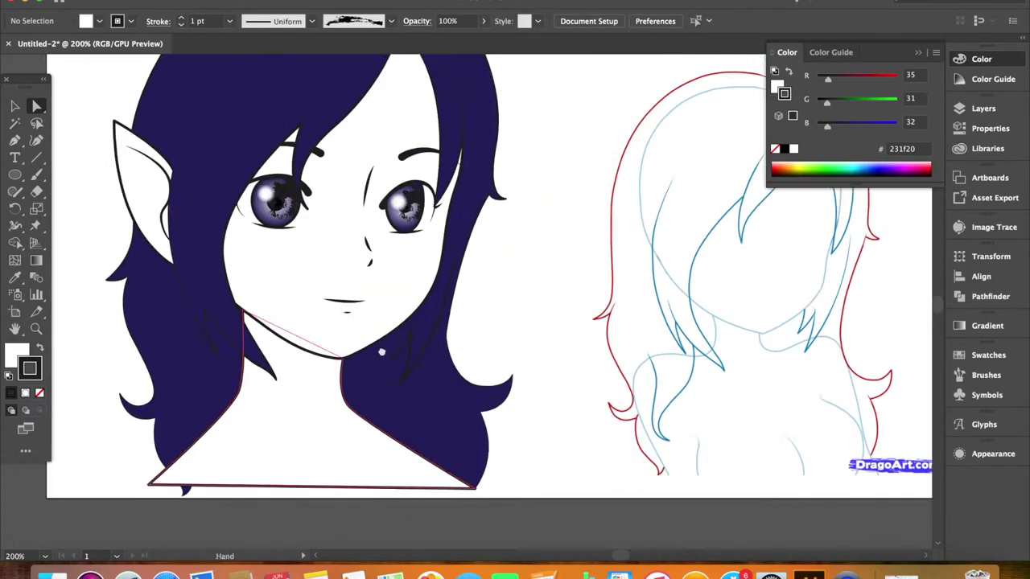
- Fill the face with light grey at 20% black and apply the same fill to the ear and neck
left_click(415, 374)
left_click(936, 51)
left_click(893, 112)
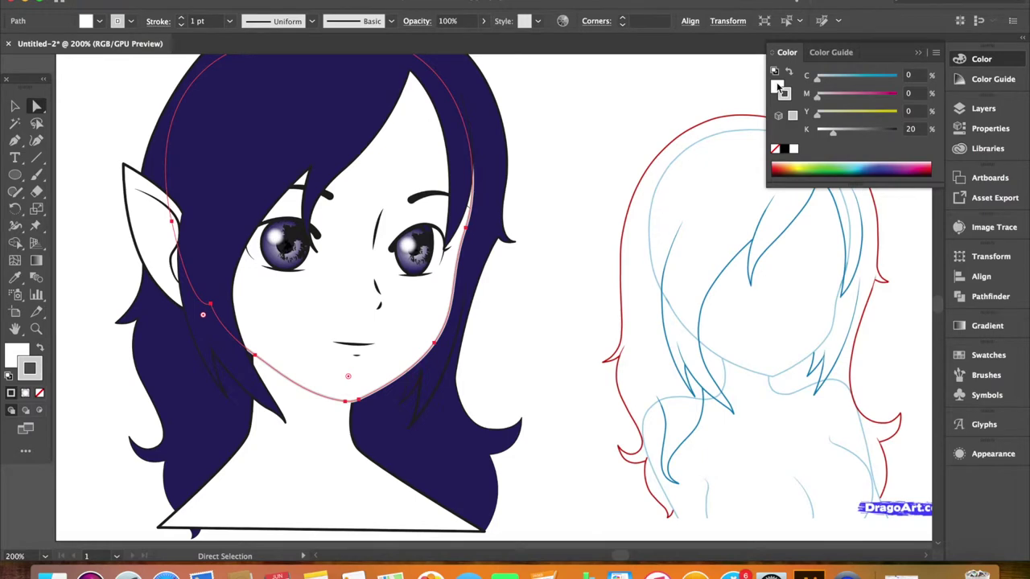
key("Return")
left_click(559, 223)
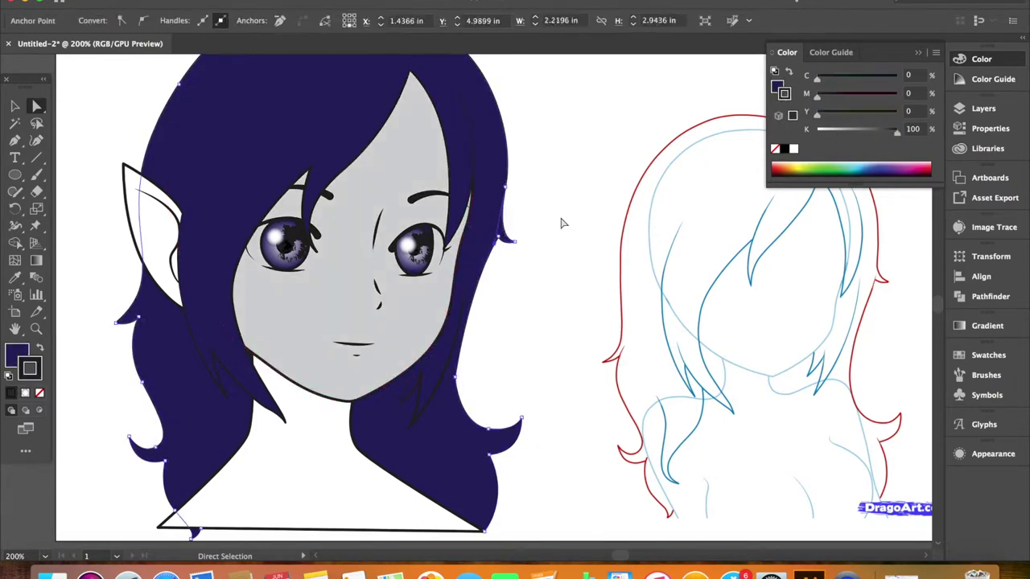
key("v")
double_click(163, 268)
key("ctrl+a")
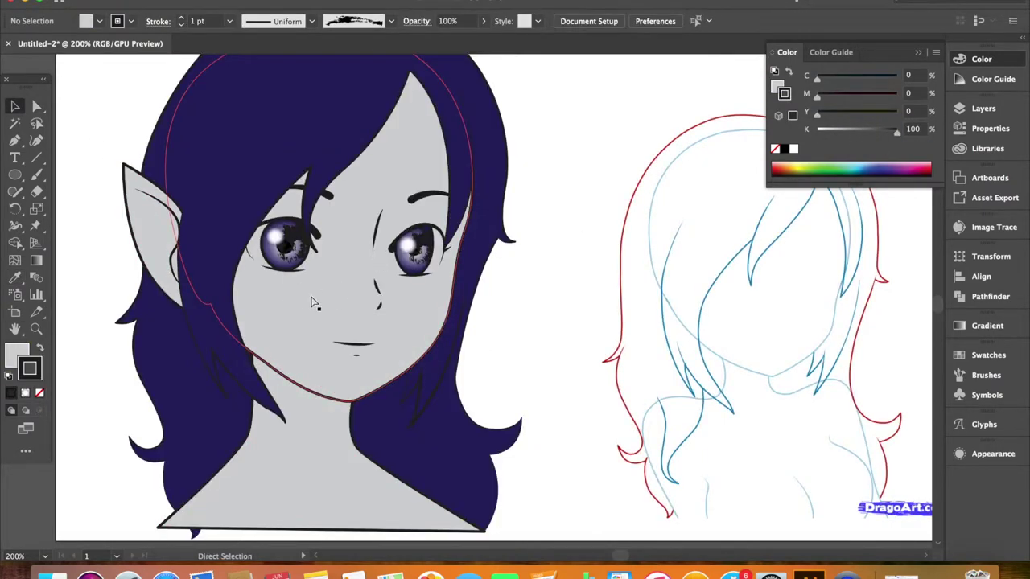
- Try to unite the crown patch and the fringe into a single shape
key("ctrl+minus")
key("v")
left_click(284, 313)
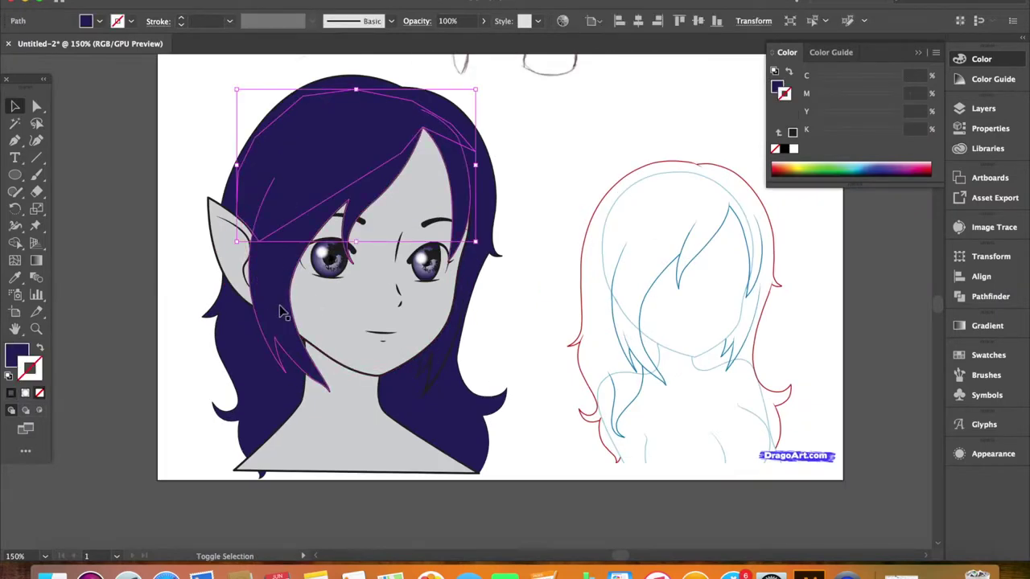
left_click(374, 193, "shift")
key("ctrl+equal")
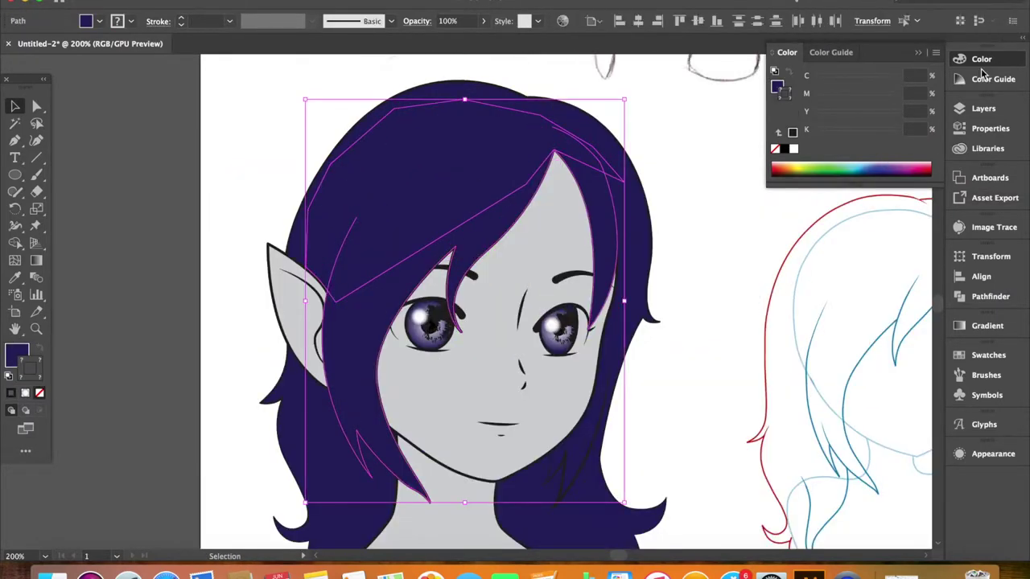
left_click(988, 126)
left_click(689, 277)
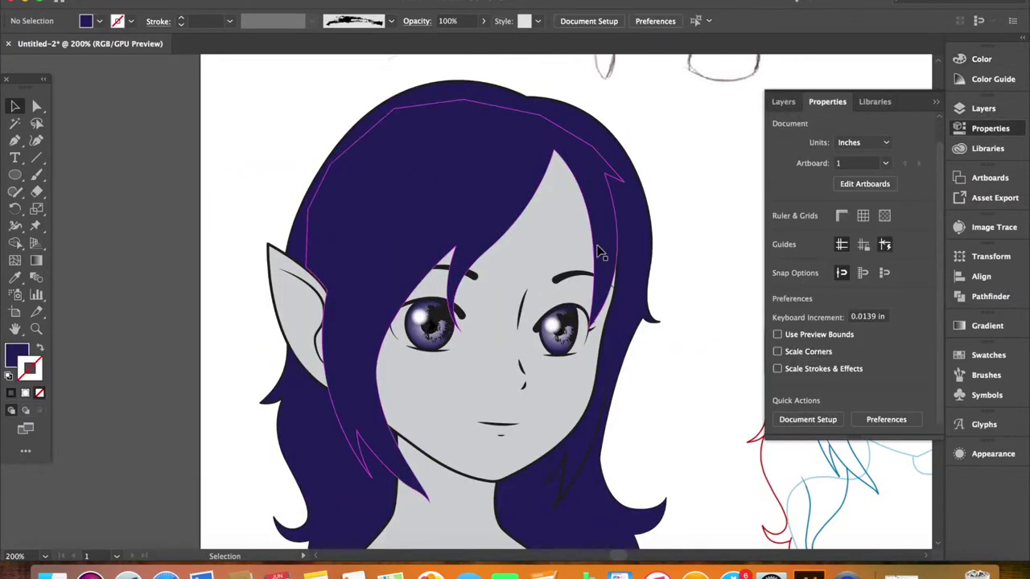
left_click(616, 241)
double_click(616, 241)
double_click(708, 225)
- Place a copy of the fringe on the empty canvas beside the artboard
left_click(613, 231)
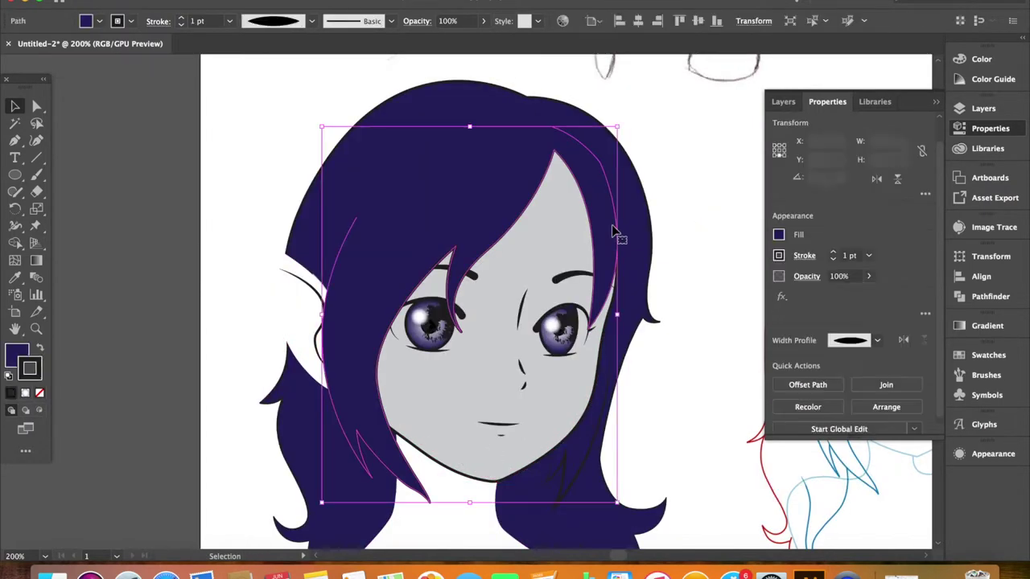
left_click_drag(613, 231, 172, 195)
key("ctrl+minus")
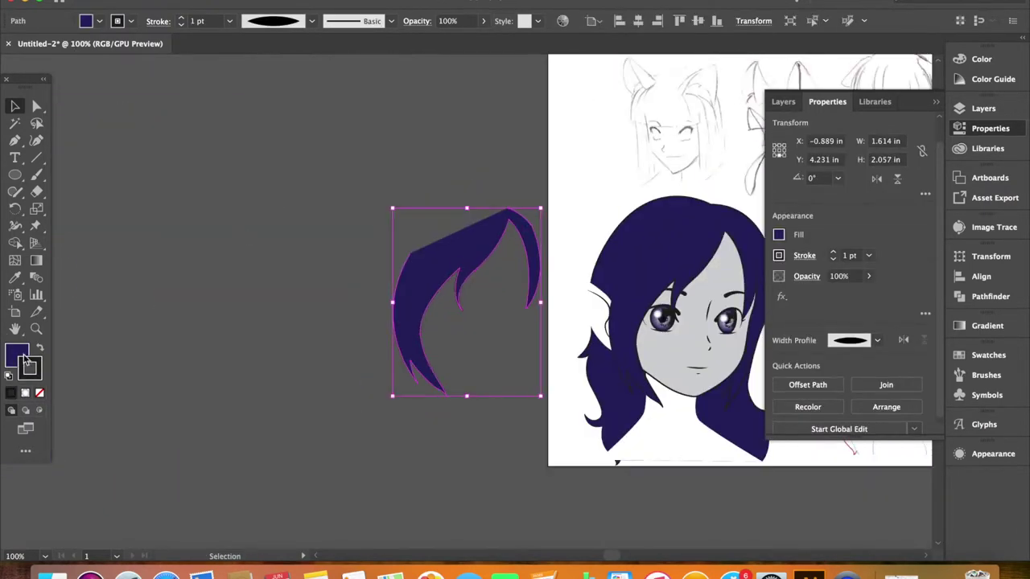
- Refill the ear and neck with the face's light grey and restore their dark outlines
left_click(230, 337)
key("ctrl+plus")
left_click(414, 207)
left_click_drag(414, 207, 80, 201)
key("ctrl+z")
key("ctrl+z")
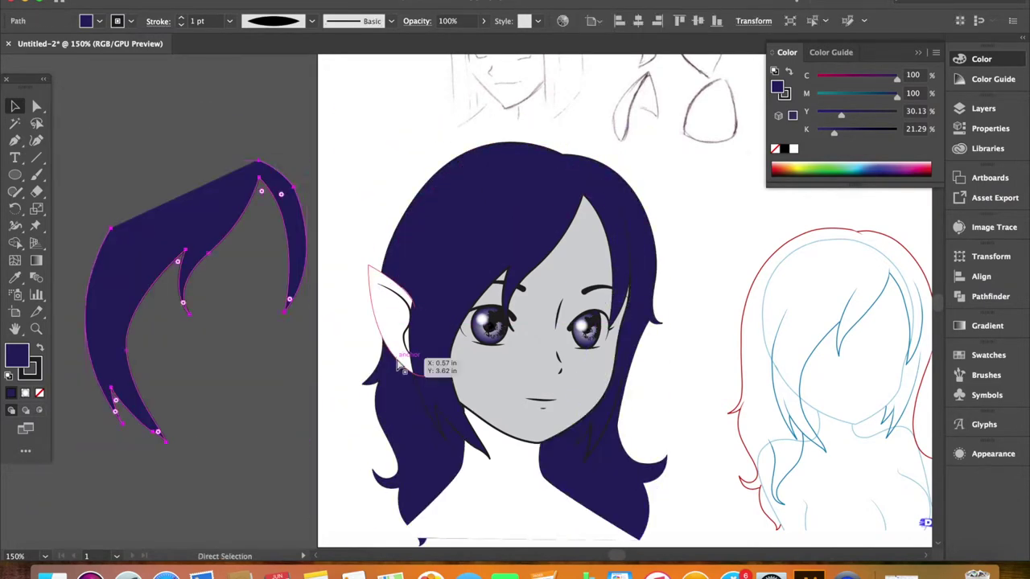
left_click_drag(681, 405, 617, 354)
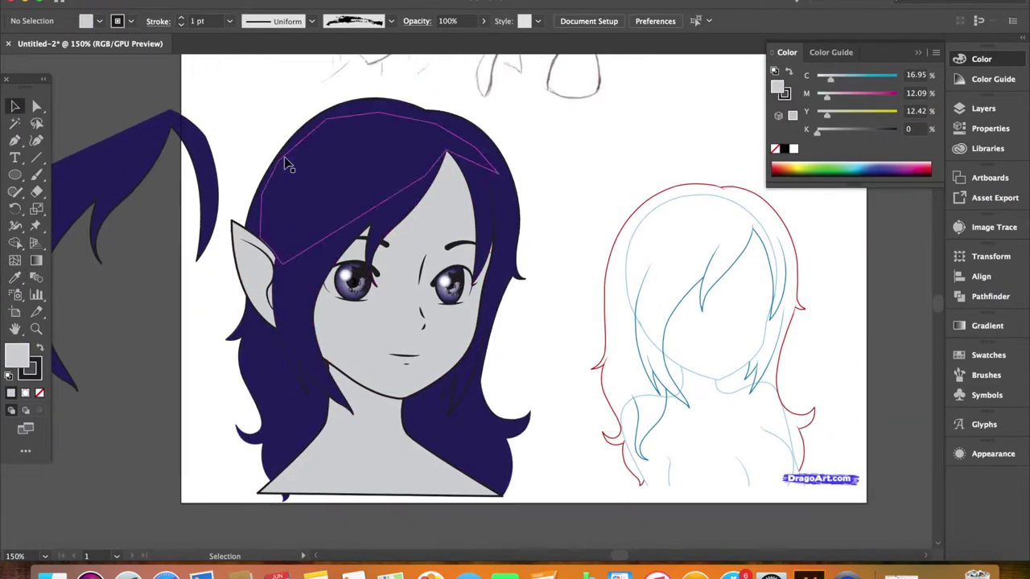
- Duplicate the outer hair over the fringe copy beside the artboard and remove the fill from both copies
left_click_drag(289, 165, 313, 153)
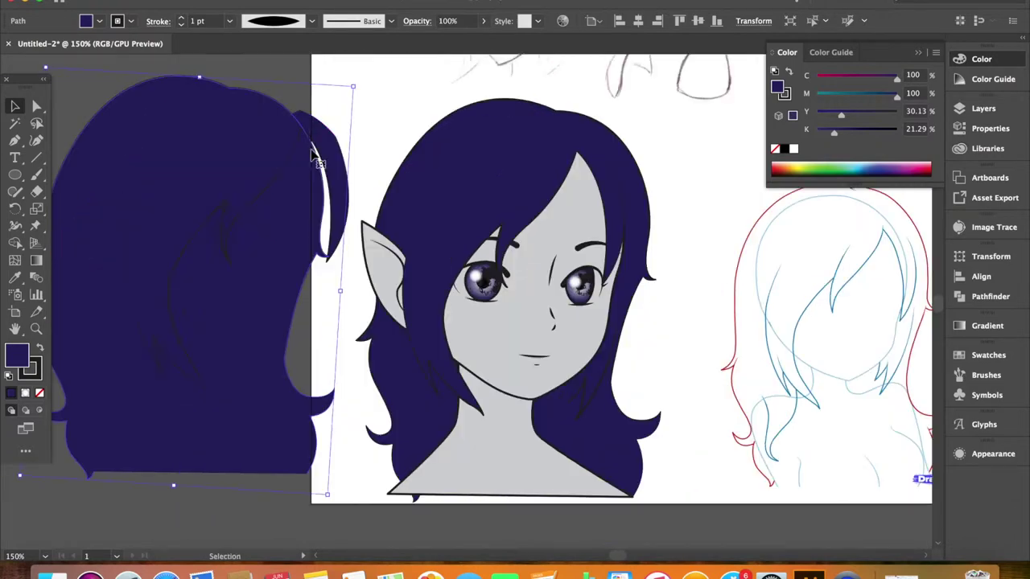
left_click(39, 393)
scroll(256, 157, "right", 2)
left_click(255, 157)
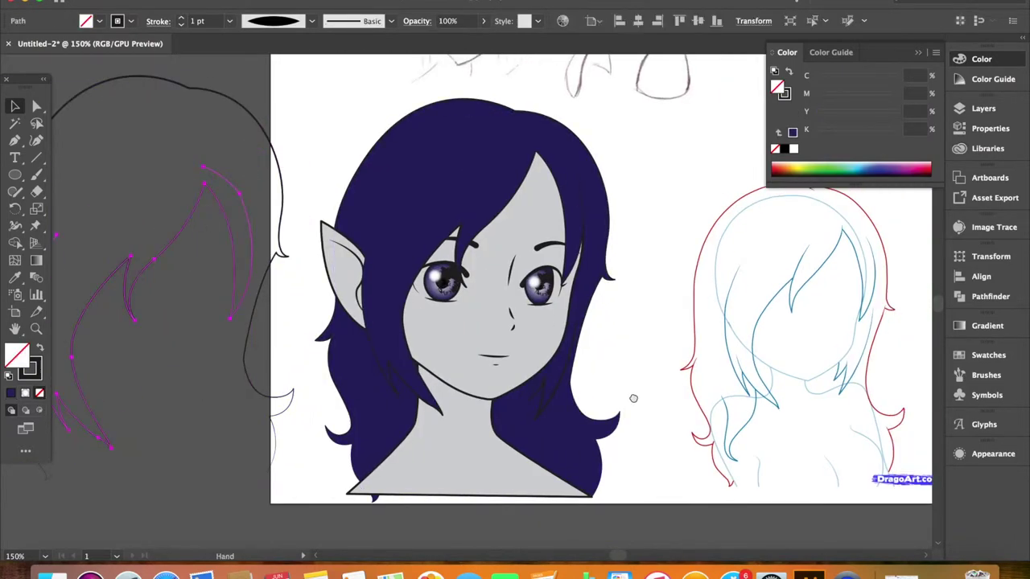
scroll(341, 190, "down", 3)
scroll(340, 189, "right", 4)
left_click(340, 190)
key("super+z")
left_click(989, 178)
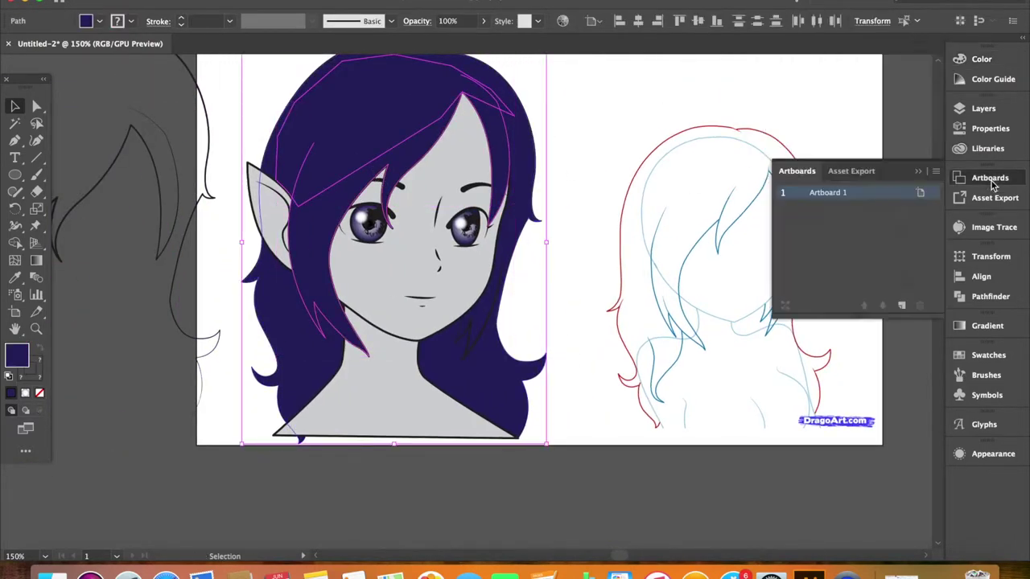
left_click(990, 128)
key("super+z")
key("super+z")
left_click(983, 108)
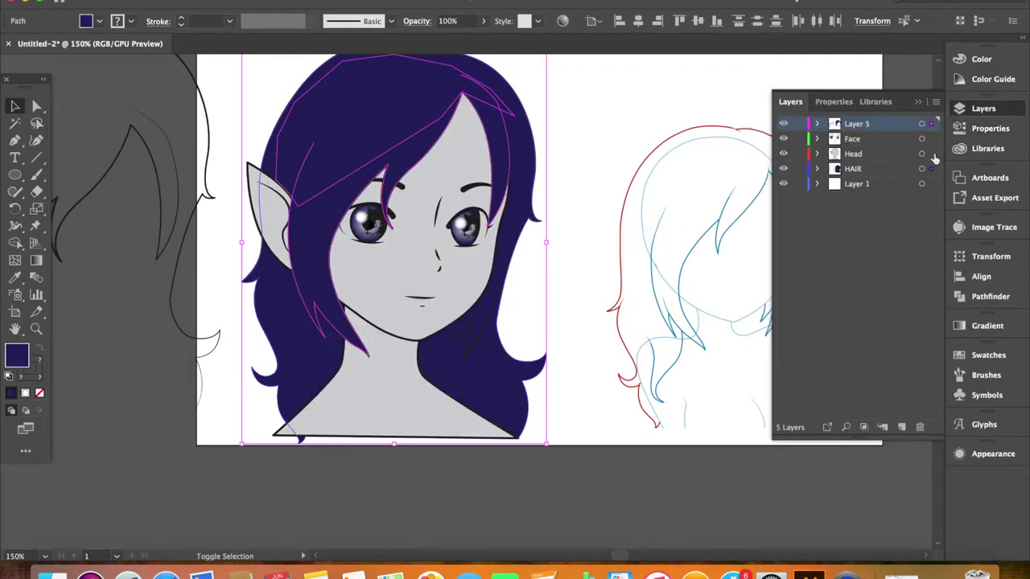
left_click(930, 123)
left_click(930, 138, "shift")
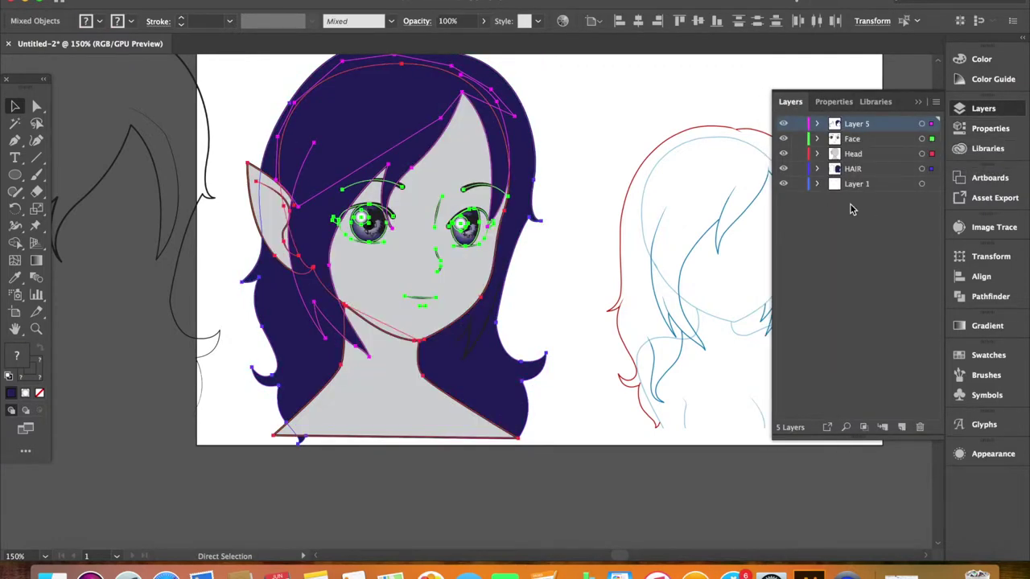
left_click(833, 101)
left_click(790, 101)
- Unite the crown patch and the fringe into a single dark blue filled shape
left_click(522, 142)
left_click(534, 143)
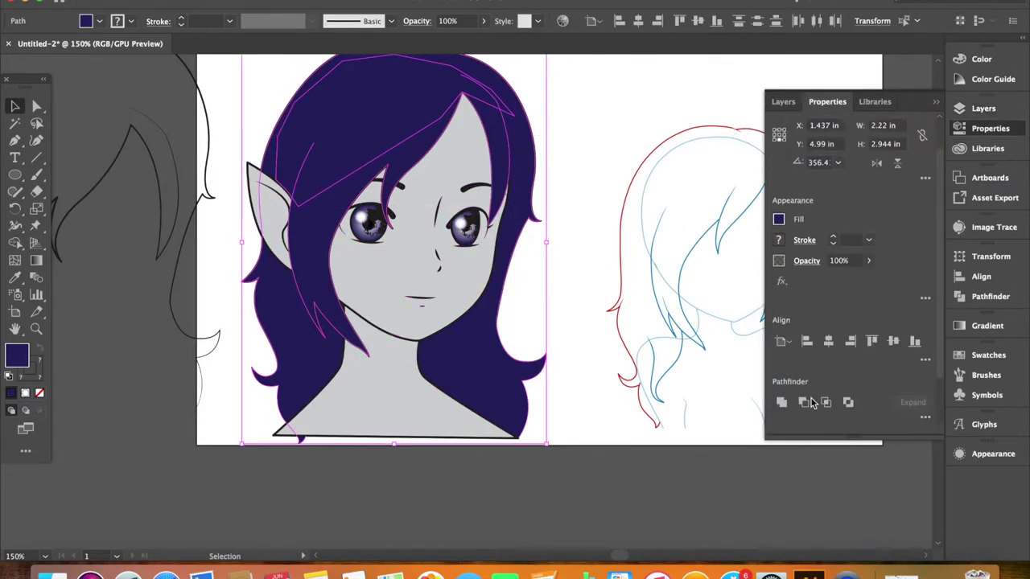
key("shift+super+bracketright")
key("shift+super+bracketleft")
key("alt+super+bracketright")
left_click(778, 234)
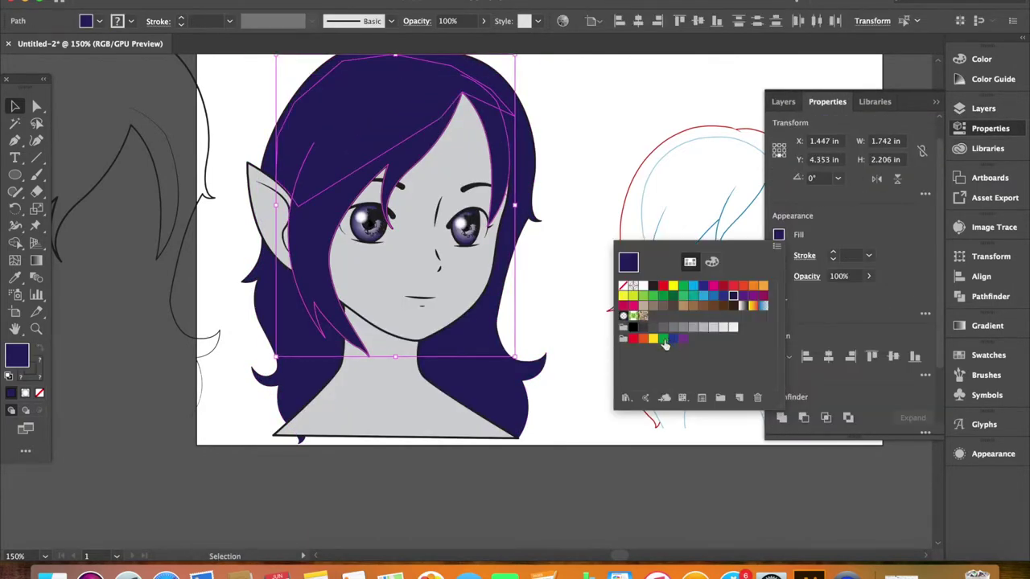
key("Escape")
left_click(778, 234)
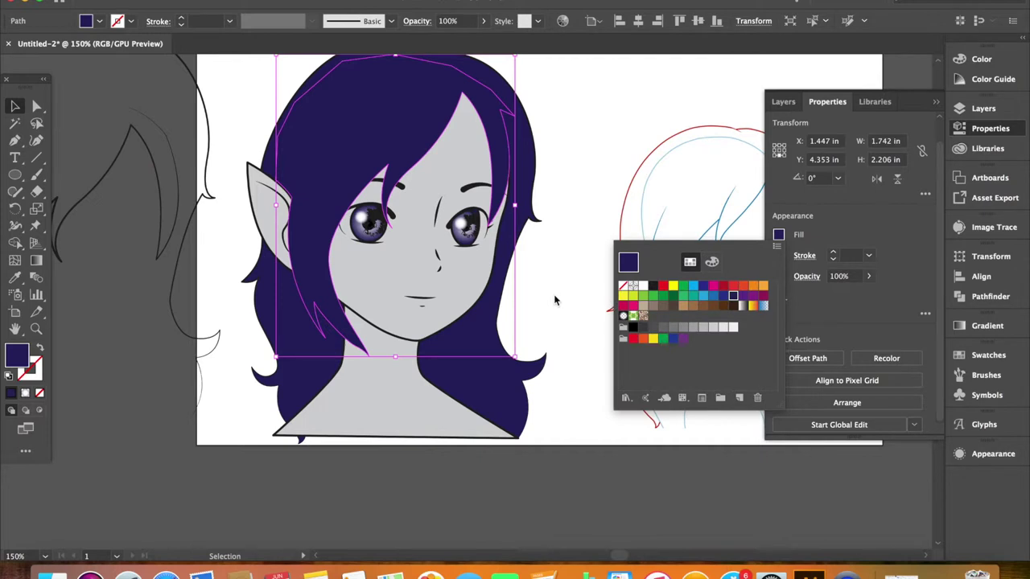
- Fill the united fringe with a linear gradient and set its start stop to magenta
left_click(987, 326)
left_click(851, 343)
double_click(782, 453)
left_click(899, 323)
- Add a middle gradient stop at 50% with 100% opacity and colour it yellow
left_click(843, 451)
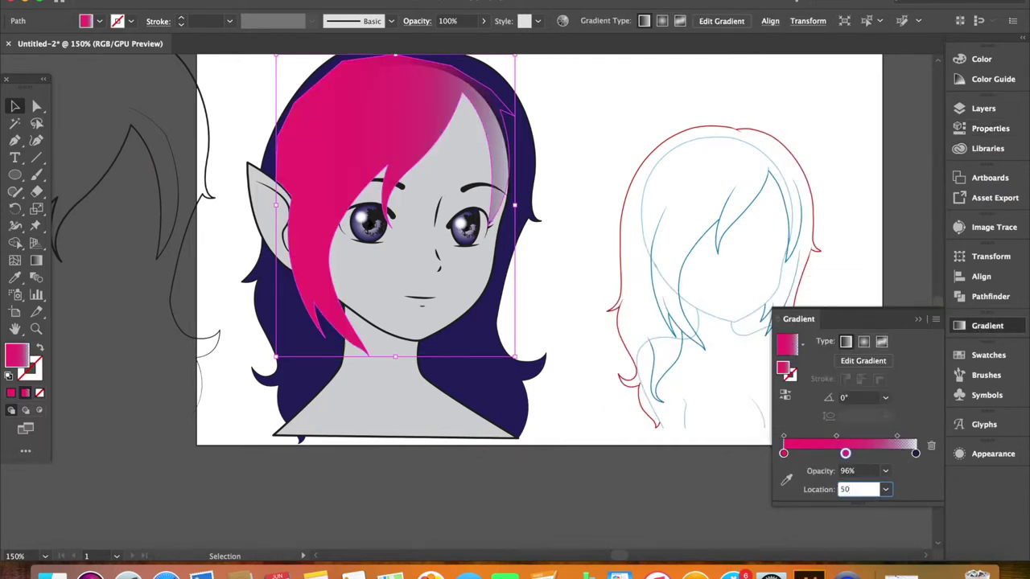
left_click(855, 471)
type("100")
key("Return")
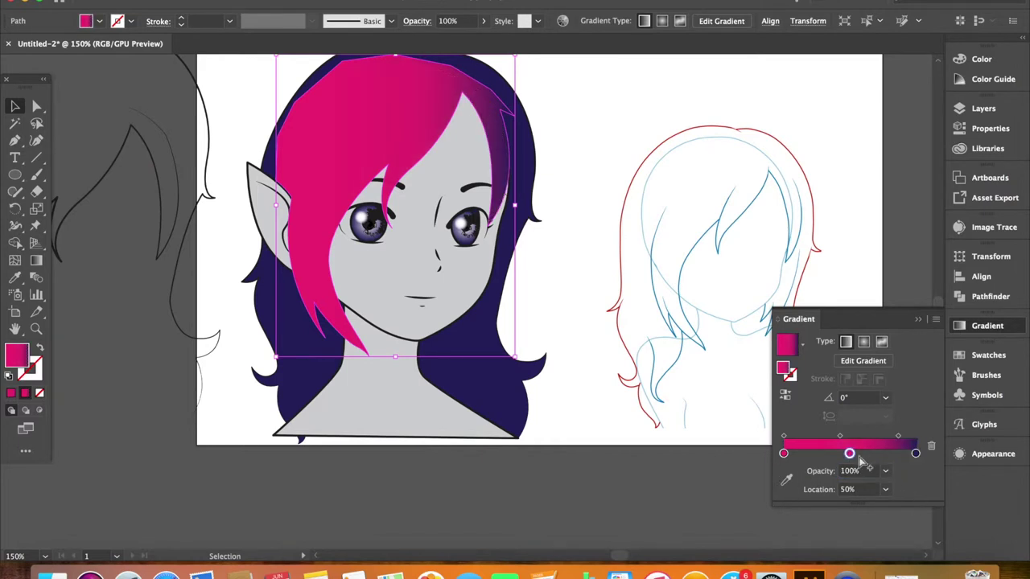
double_click(850, 453)
left_click(781, 313)
- Change the fringe gradient's end stop to light blue and remove the extra stop beside it
left_click(910, 453)
double_click(910, 452)
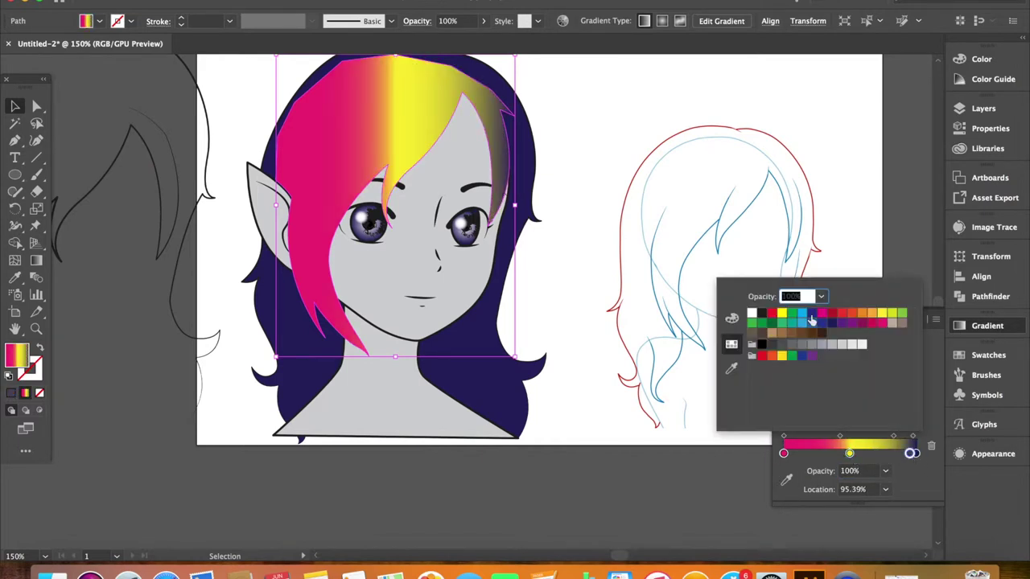
left_click(809, 322)
left_click(911, 452)
left_click_drag(912, 453, 916, 453)
double_click(916, 453)
left_click(917, 454)
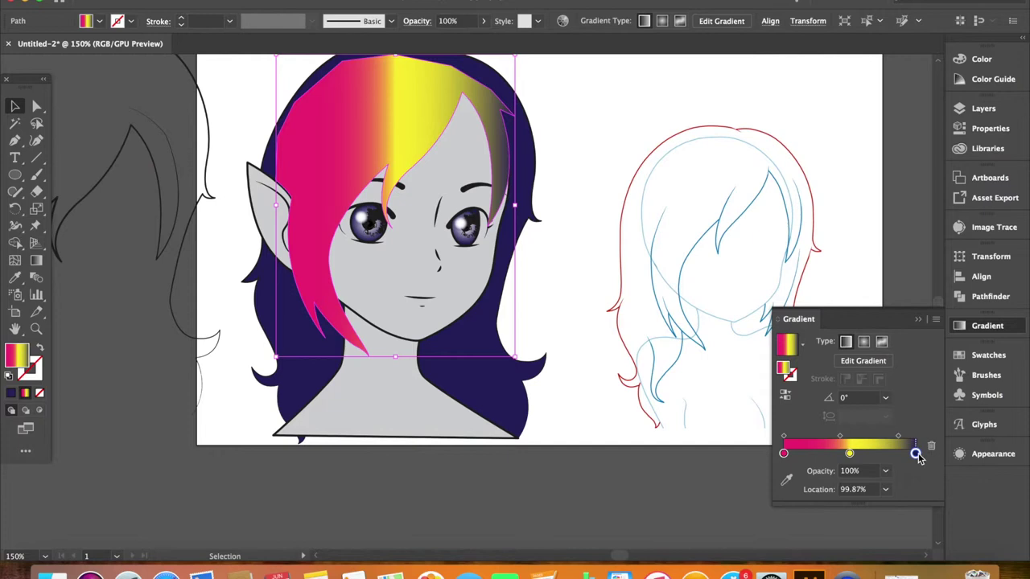
double_click(917, 454)
left_click(808, 322)
left_click(850, 454)
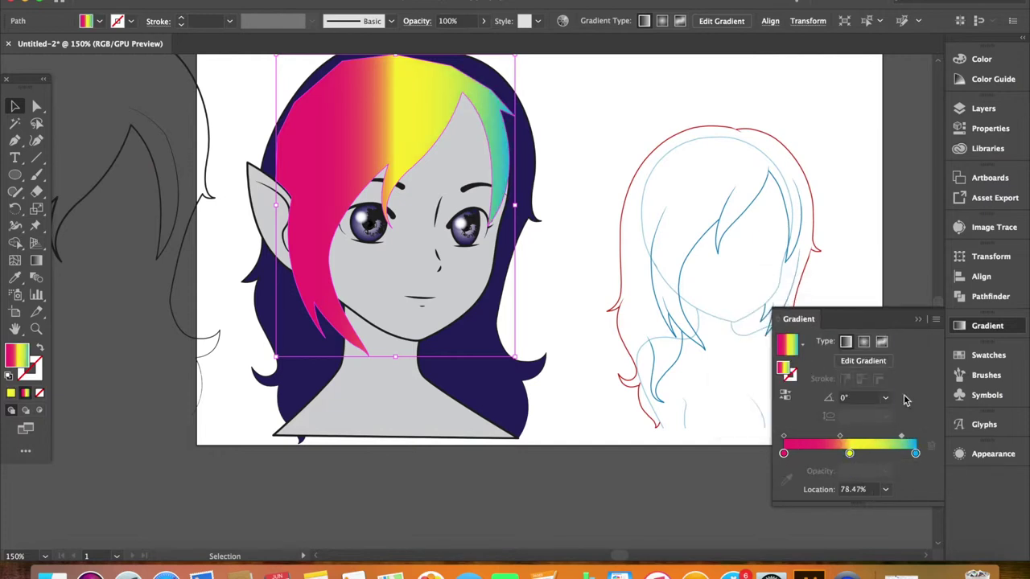
- Reverse the fringe gradient to run from light blue to magenta, keeping a yellow stop at 50%
left_click(915, 456)
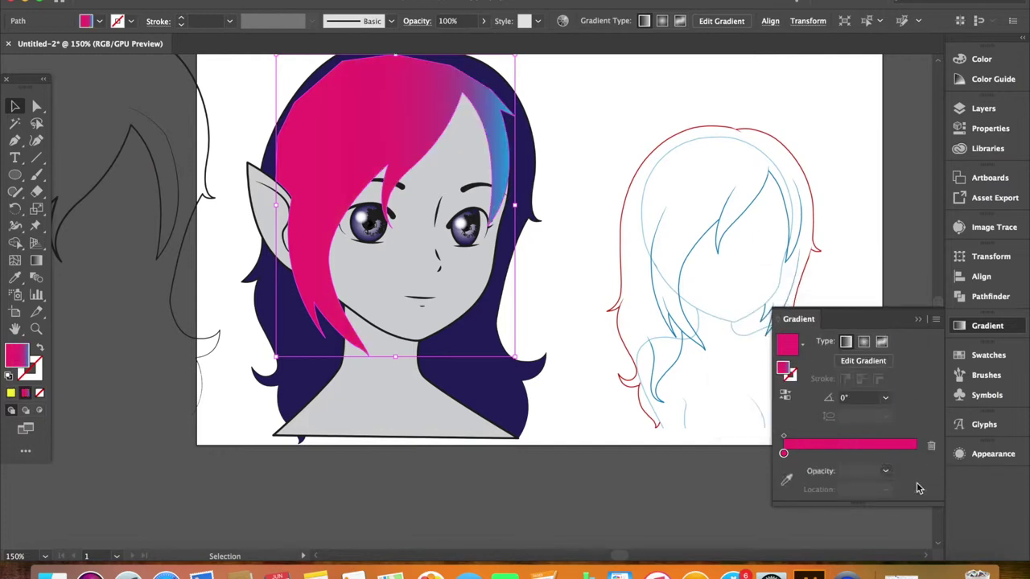
key("ctrl+z")
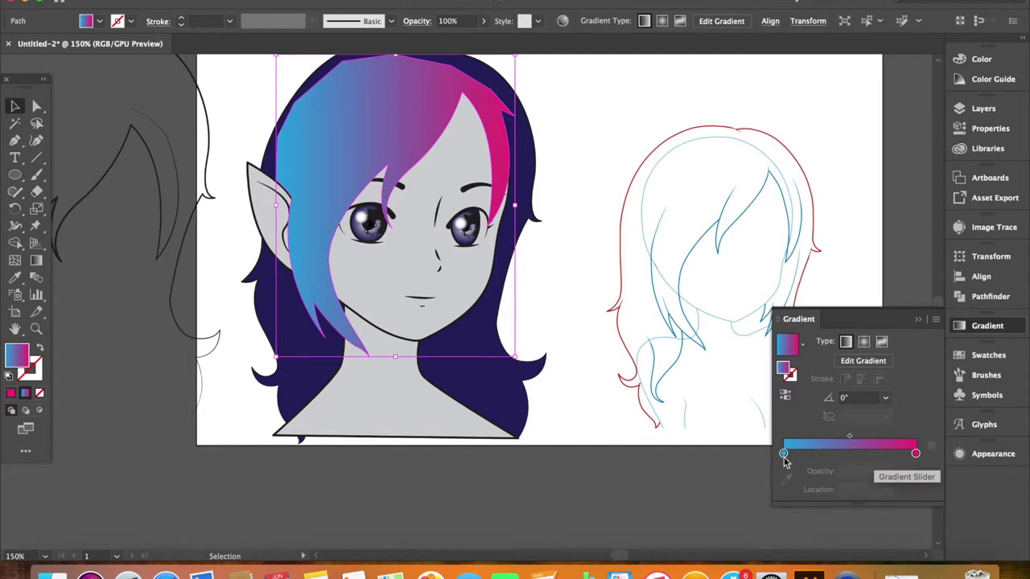
double_click(850, 454)
key("ctrl+z")
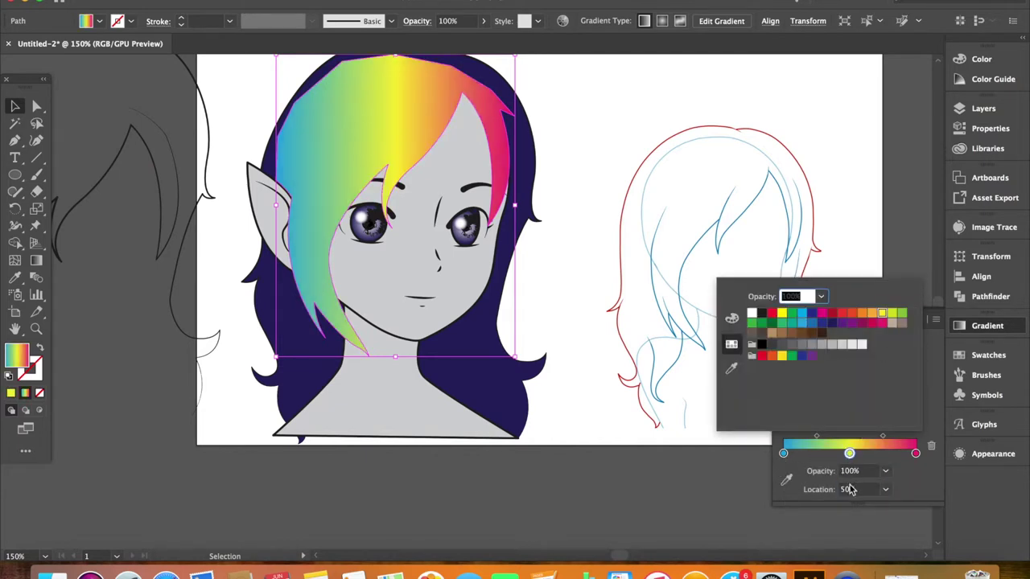
- Set the fringe gradient's angle to 90° so the colours run vertically
double_click(915, 453)
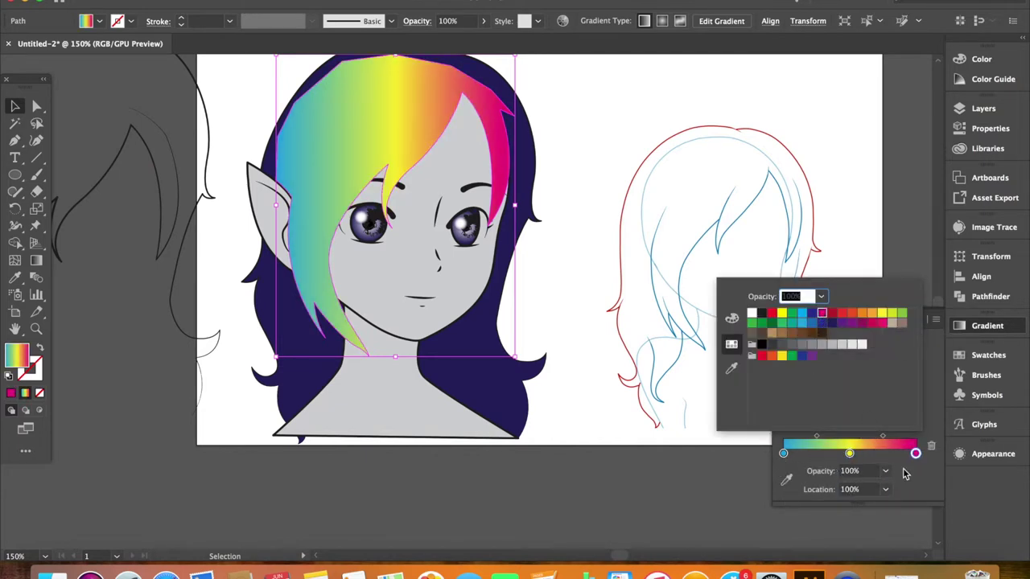
key("Escape")
key("Return")
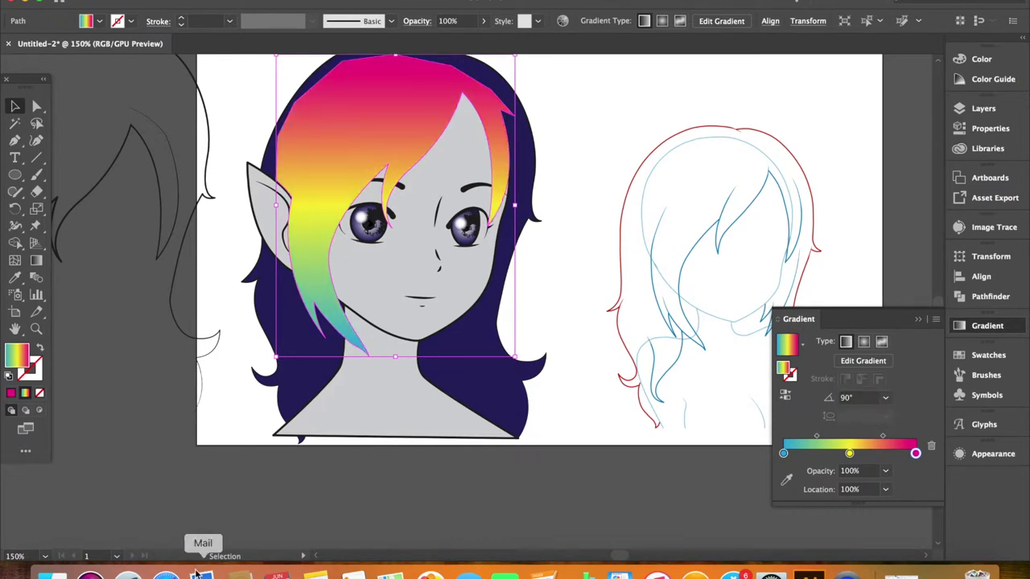
left_click(201, 571)
type("pan art")
key("Return")
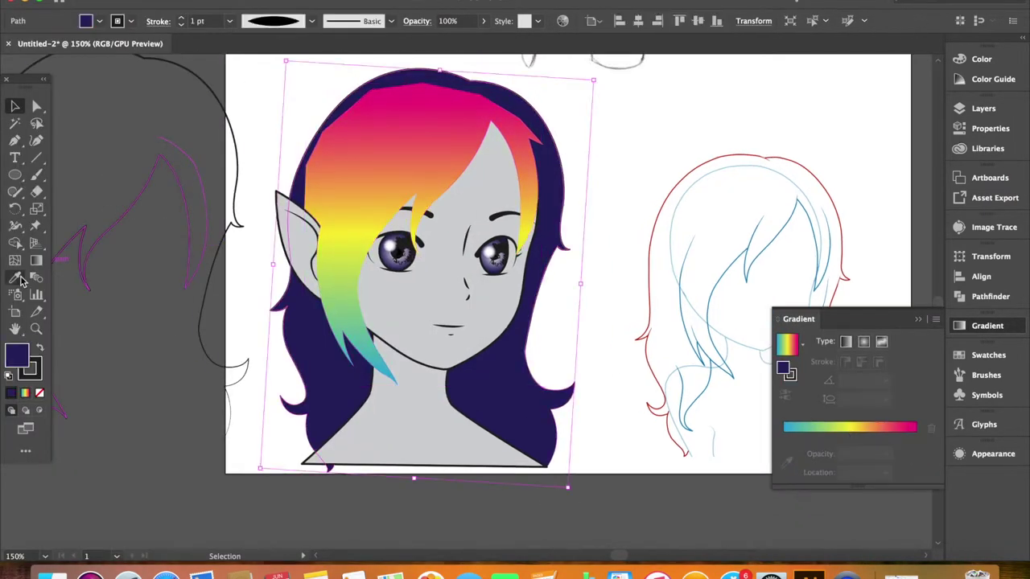
- Copy the fringe's rainbow gradient onto the outer hair with the Eyedropper and set its angle to 90°
left_click(15, 278)
left_click(434, 137)
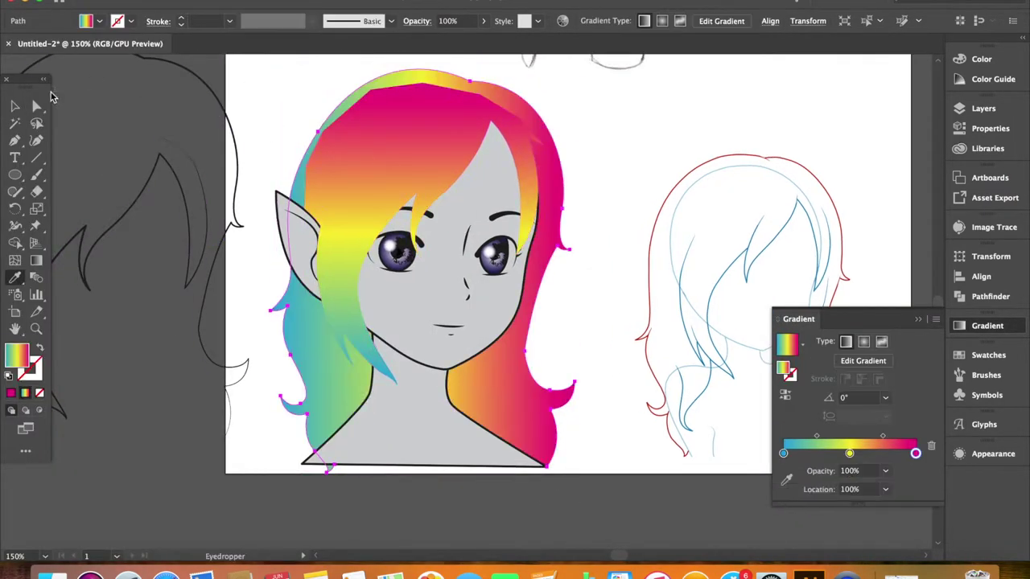
type("90")
key("Return")
left_click(614, 383)
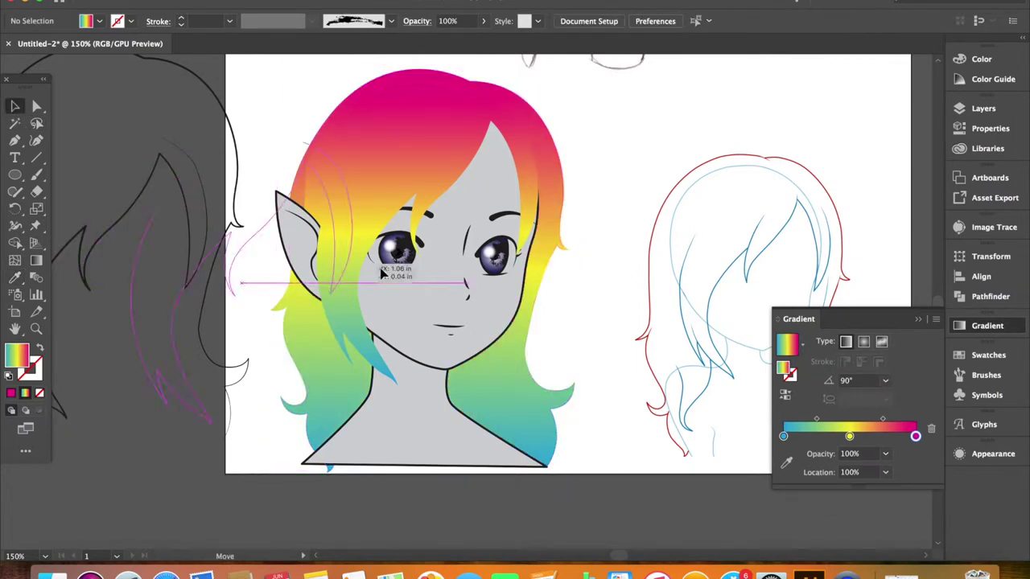
- Move the unfilled fringe outline copy onto the gradient fringe so its strands line up with the fill
left_click(424, 254)
scroll(425, 256, "up", 5)
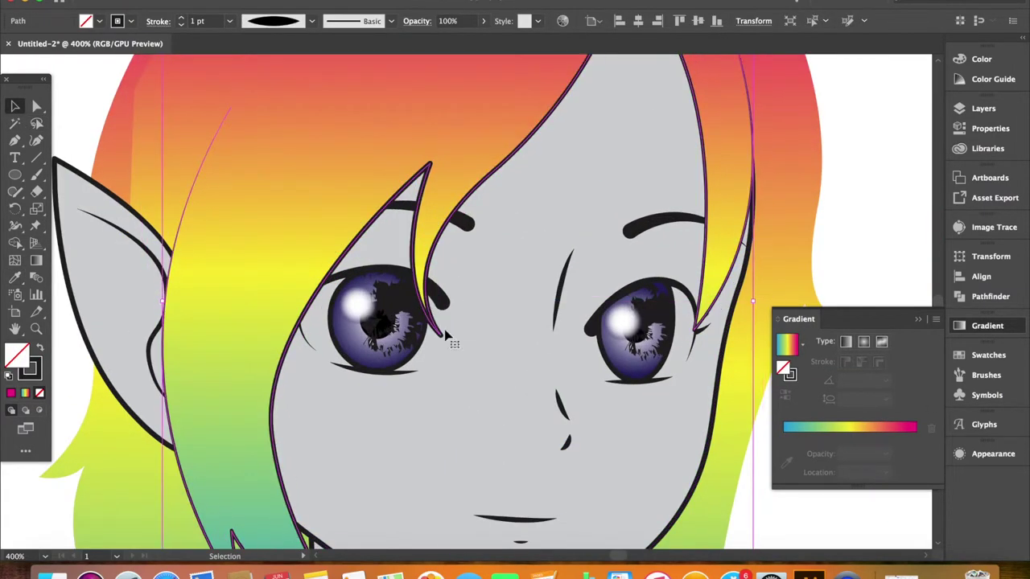
scroll(448, 336, "down", 3)
left_click(715, 443)
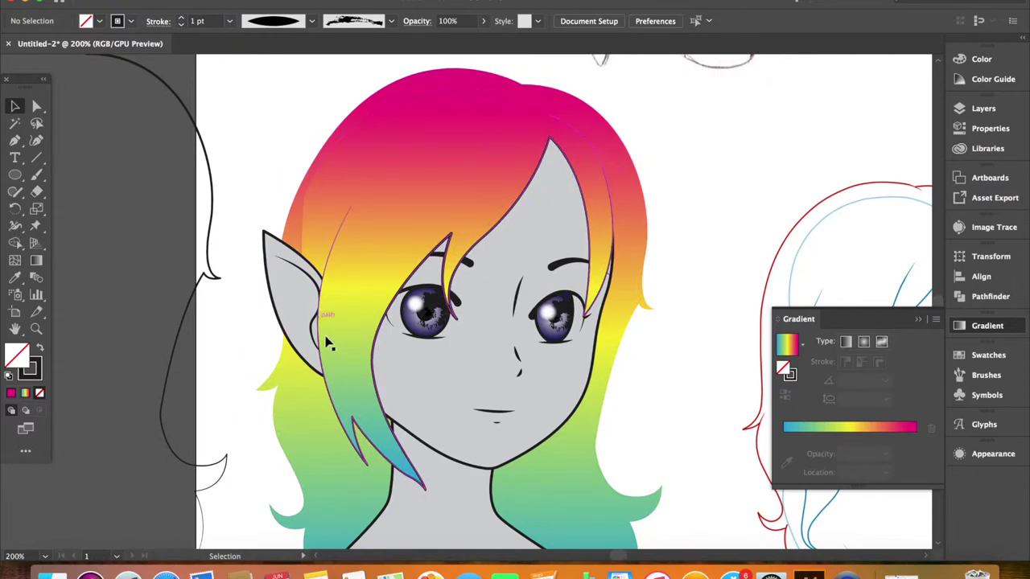
- Place the unfilled outer hair outline copy over the gradient outer hair and match it to the hair's edges and tips
left_click_drag(226, 325, 304, 450)
left_click(638, 318)
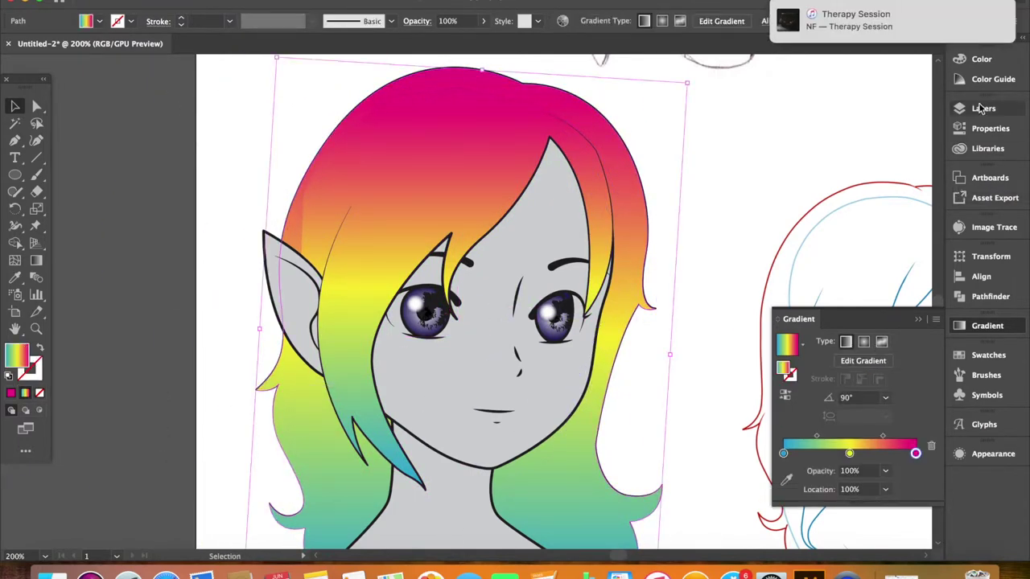
left_click(990, 128)
left_click(716, 257)
scroll(680, 334, "up", 3)
scroll(680, 334, "right", 5)
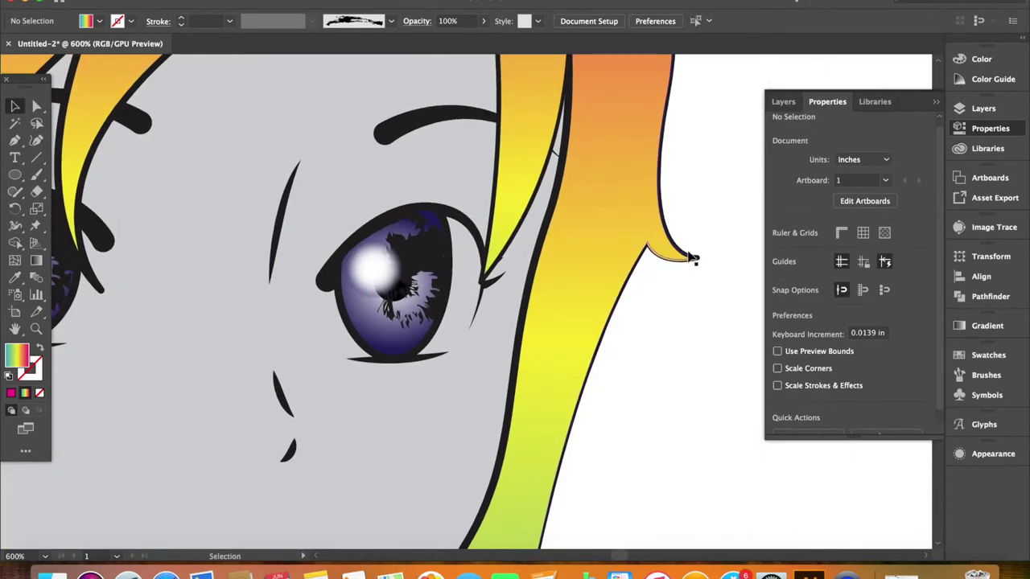
left_click(696, 264)
left_click(705, 277)
left_click(708, 346)
scroll(708, 346, "right", 1)
scroll(708, 346, "down", 5)
scroll(352, 274, "up", 4)
- Adjust the anchor points along the fringe fill's straight edge above the ear
left_click(351, 274)
scroll(222, 222, "up", 1)
key("a")
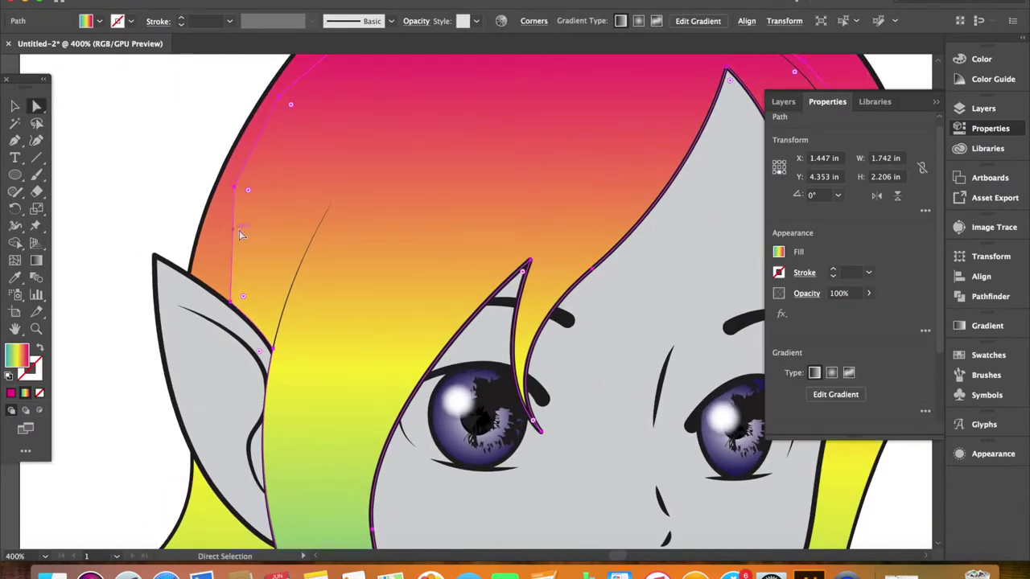
left_click(242, 167)
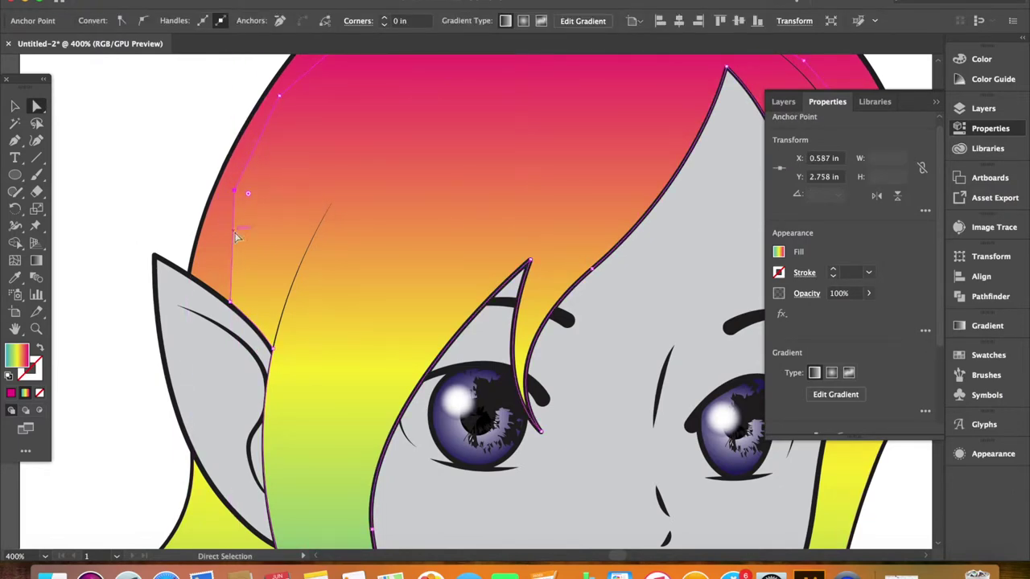
- Remove the reference sketches from the artboard, leaving only the coloured character
scroll(290, 245, "down", 1)
key("super+shift+a")
scroll(282, 252, "down", 3)
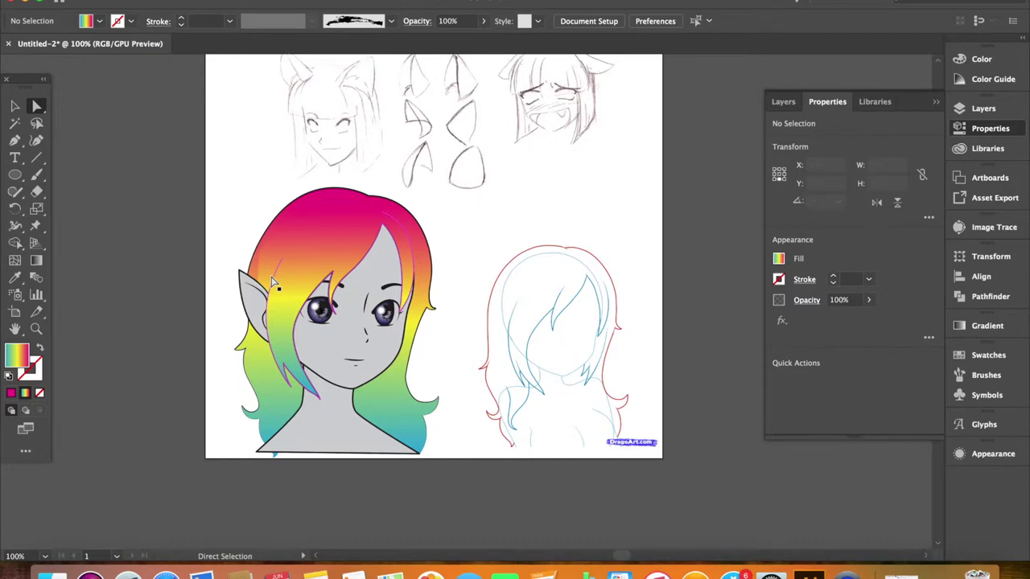
scroll(474, 402, "up", 2)
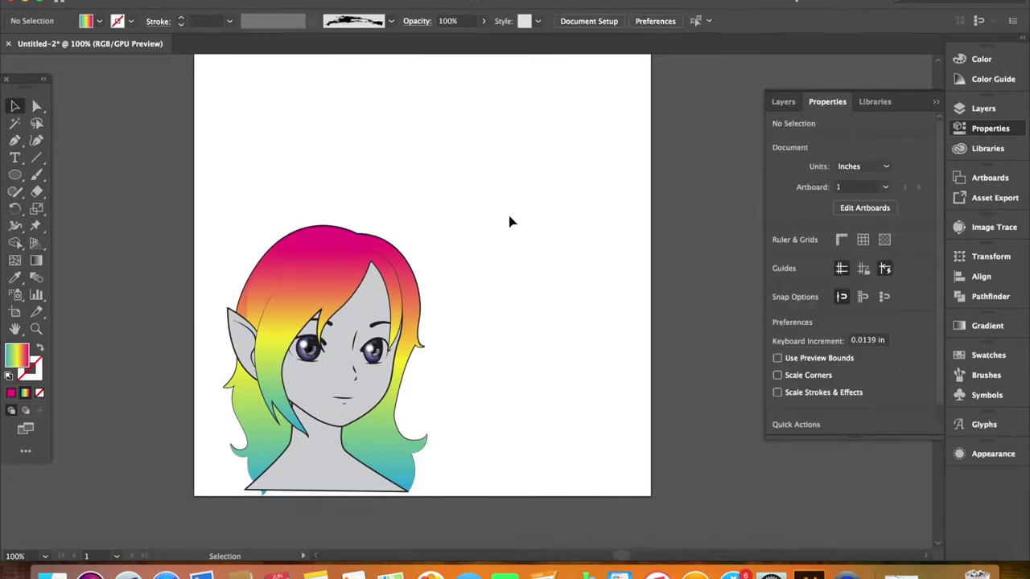
- Group the whole character and enlarge it on the artboard to about 3.09 in wide by 4.1 in high
key("super+a")
key("super+minus")
key("super+minus")
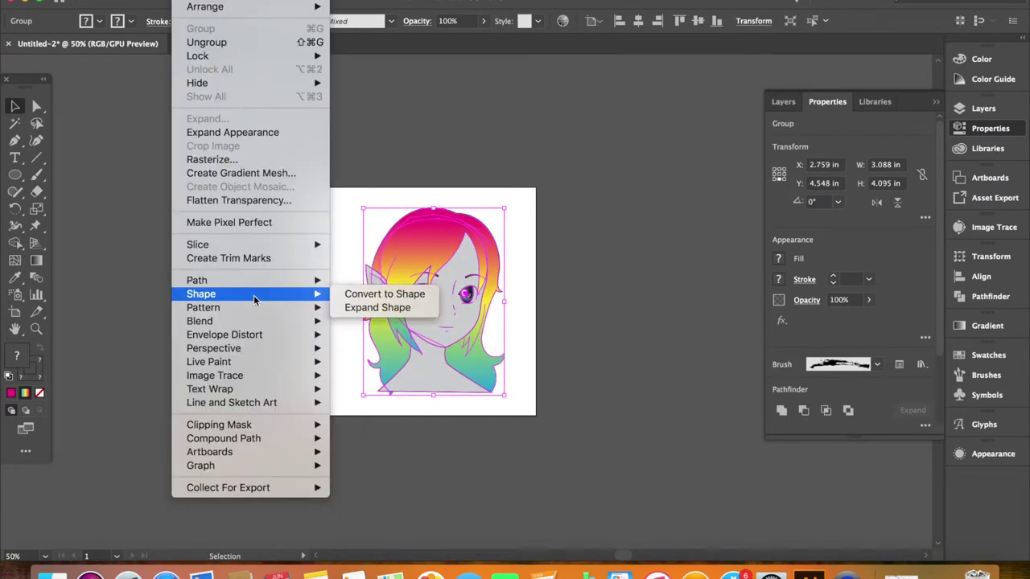
left_click(365, 319)
left_click(349, 227)
- Examine the radial gradient of the white highlights in both eyes on the enlarged character
key("super+plus")
key("super+plus")
key("super+plus")
key("super+a")
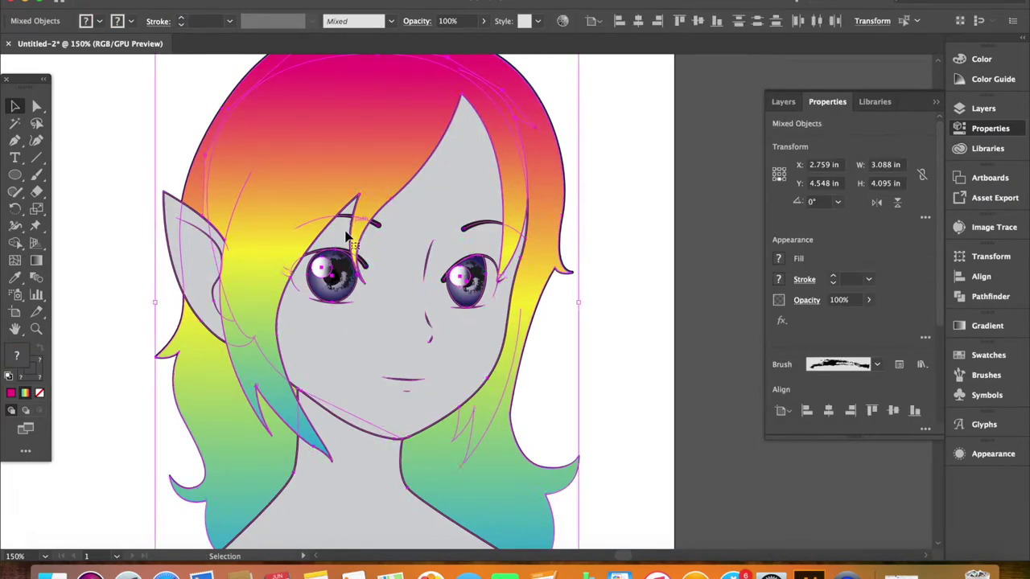
left_click(455, 348)
key("super+plus")
key("super+plus")
key("super+plus")
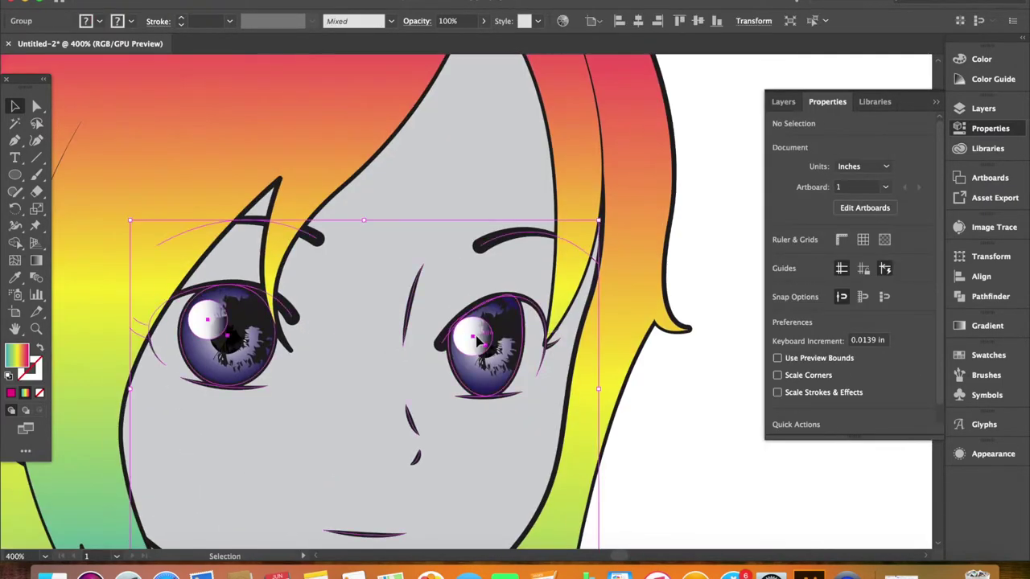
double_click(207, 320)
left_click(473, 337, "shift")
left_click(987, 325)
double_click(839, 246)
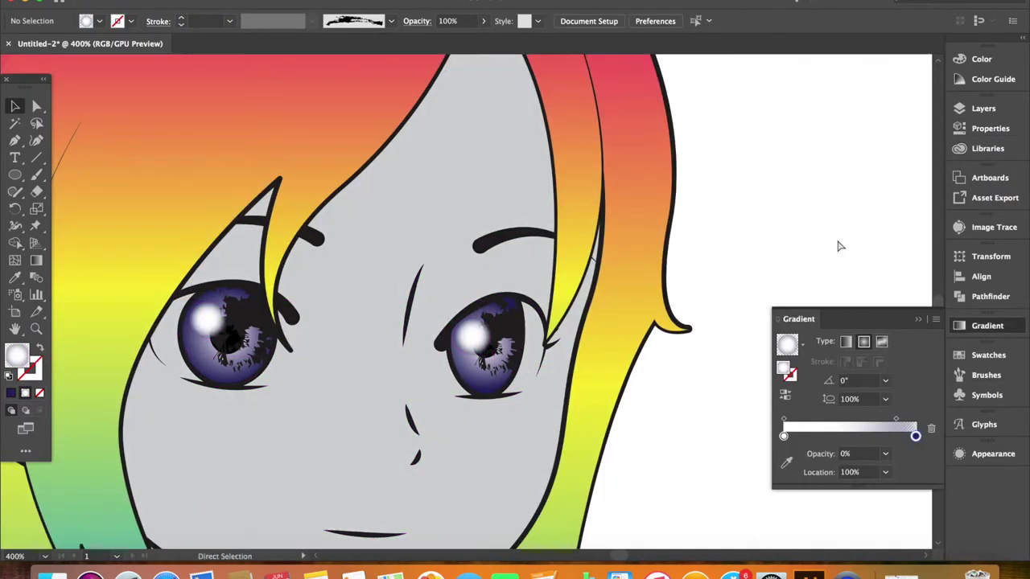
- Scale the whole character up further so it nearly fills the artboard's height
key("super+1")
key("super+a")
left_click_drag(465, 175, 638, 103)
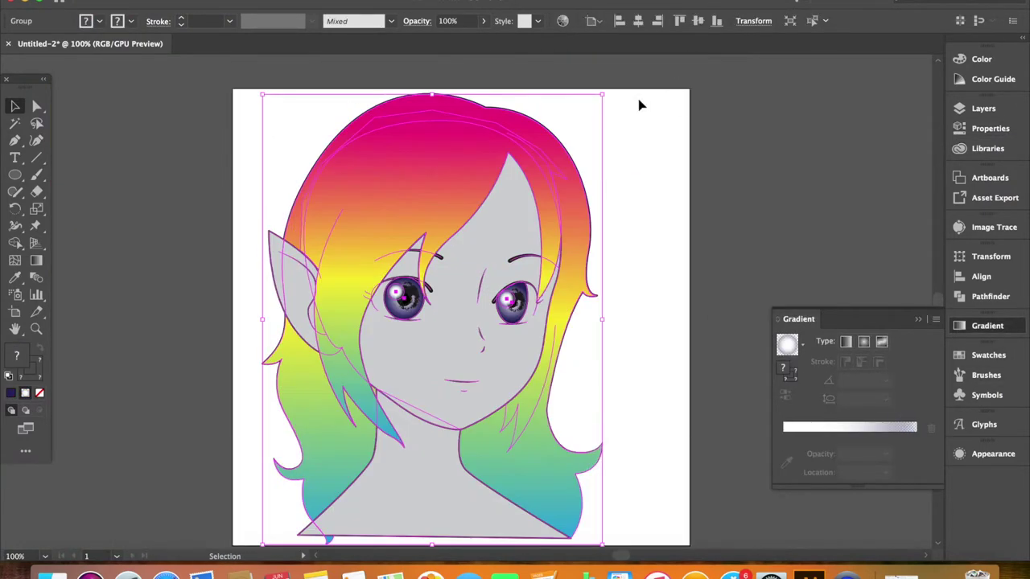
- Shift the character down so its shoulder line meets the artboard's lower edge and centre it horizontally on the artboard
left_click(607, 467)
key("super+a")
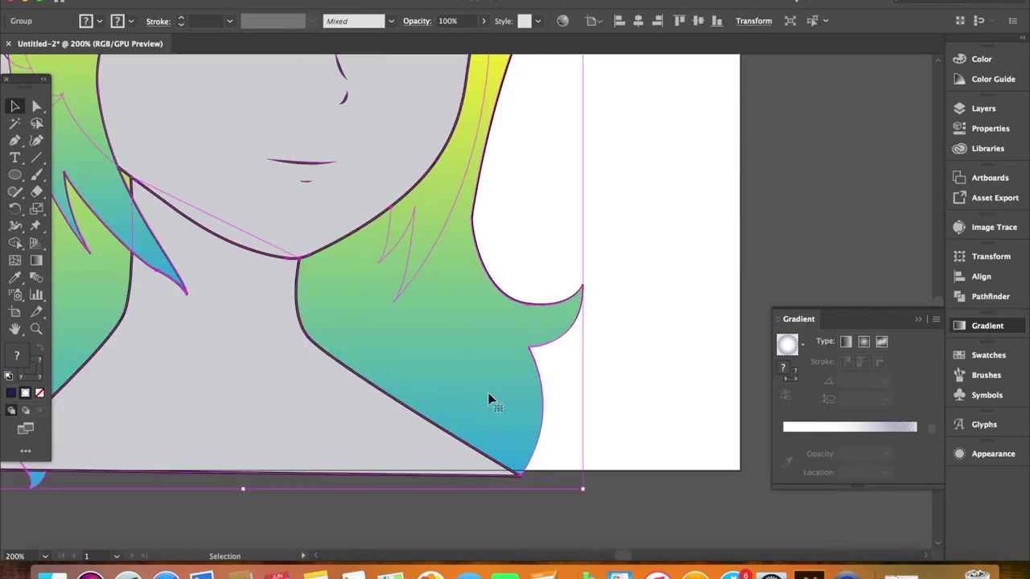
key("super+0")
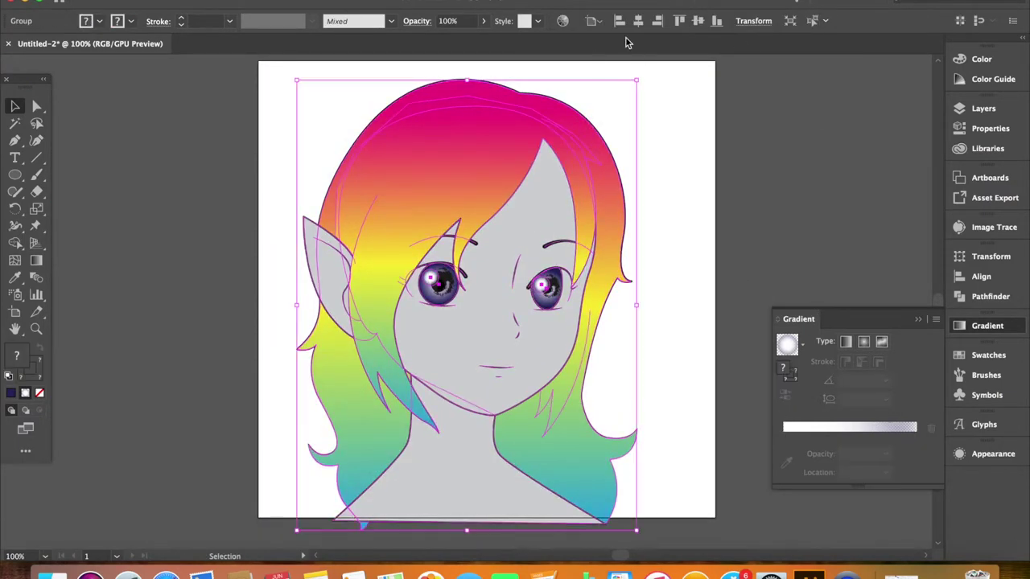
key("super+shift+a")
scroll(460, 321, "up", 2)
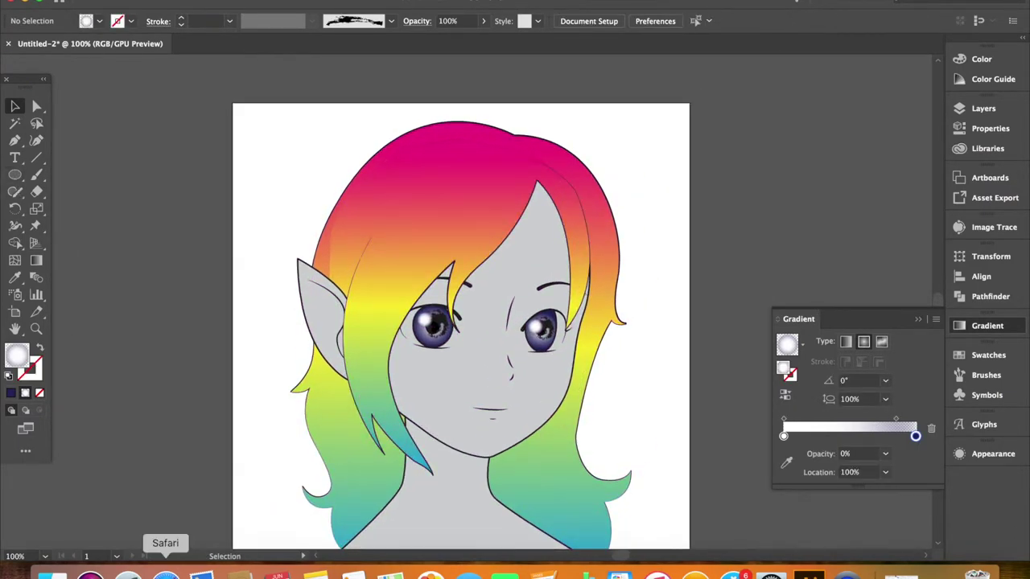
- Draw a 5 by 5 in rectangle covering the artboard, fill it dark grey and send it behind the character
left_click_drag(15, 175, 80, 172)
mouse_move(232, 103)
left_mouse_down()
mouse_move(418, 297)
mouse_move(609, 460)
mouse_move(601, 437)
mouse_move(648, 463)
mouse_move(637, 465)
left_mouse_up()
left_click(989, 127)
left_click(778, 258)
left_click(708, 332)
key("super+shift+bracketleft")
- Add a text frame containing the word Pride near the artboard's upper-left corner and select its text
scroll(664, 283, "up", 1)
scroll(284, 213, "up", 4)
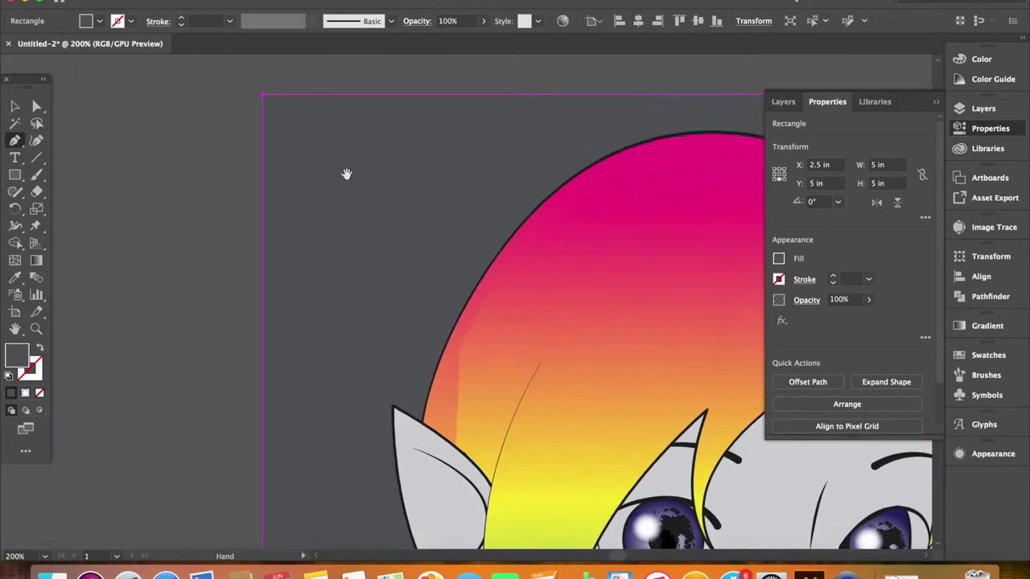
scroll(402, 322, "up", 10)
scroll(402, 322, "left", 5)
key("t")
left_click_drag(244, 214, 418, 318)
type("Pride")
key("super+a")
- Filter the font list to decorative fonts and set the word Pride in 1900.80.5
left_click(796, 404)
left_click(718, 138)
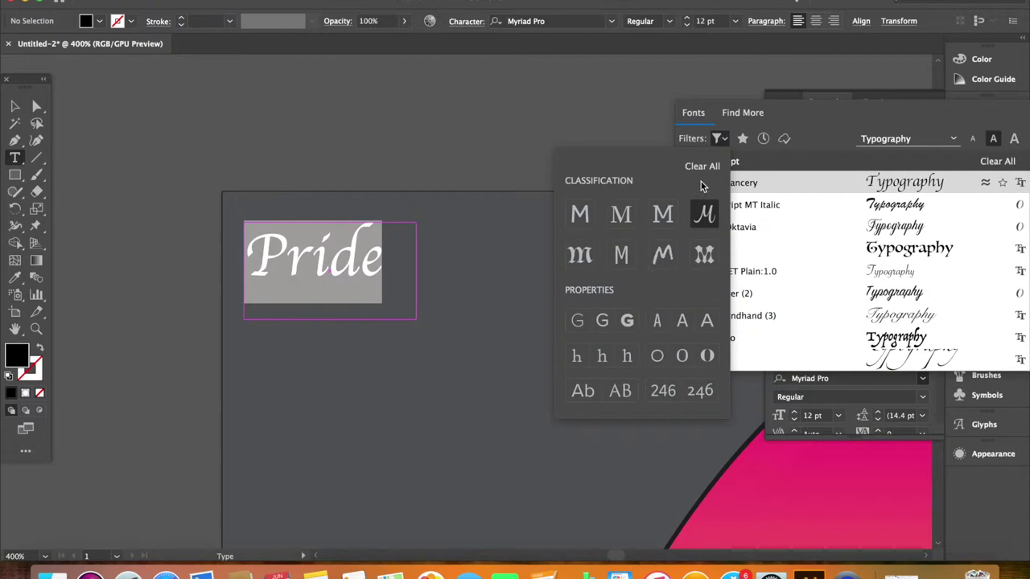
left_click(579, 256)
left_click(621, 254)
left_click(662, 415)
left_click(705, 319)
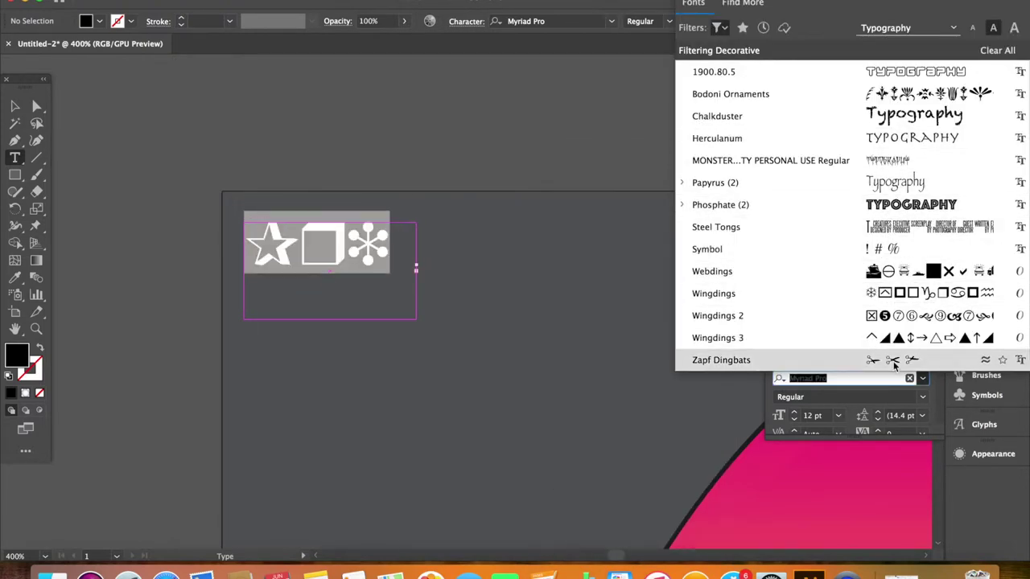
left_click(917, 74)
- Place the word in the artboard's upper-left corner and scale it up to about 19.4 pt
left_click(18, 106)
left_click_drag(428, 273, 459, 295)
key("super+minus")
key("super+minus")
key("super+minus")
key("super+minus")
key("super+minus")
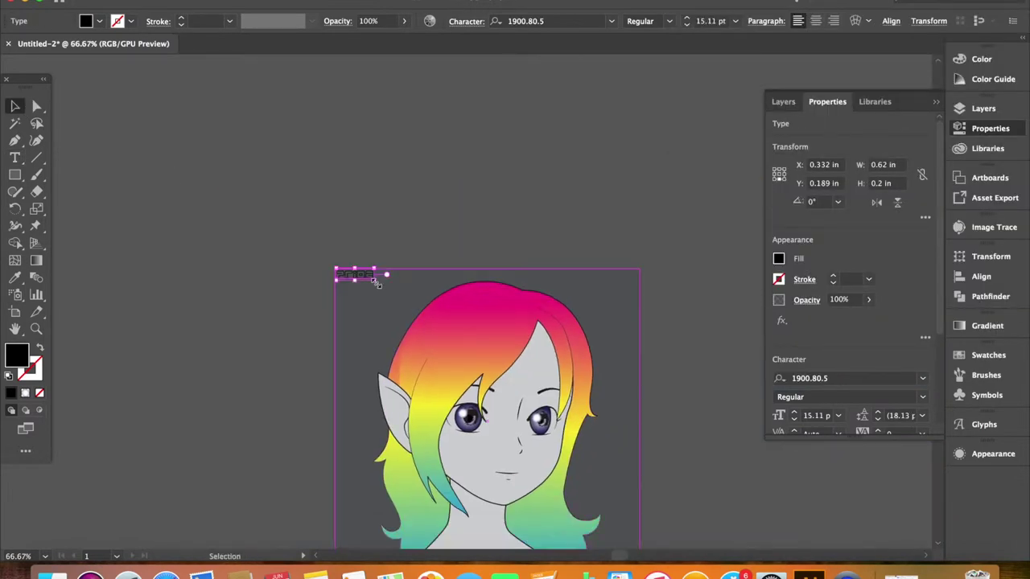
key("super+plus")
key("super+plus")
key("super+plus")
key("super+plus")
key("super+plus")
left_click_drag(374, 299, 387, 314)
- Convert the word to outlines, reduce its size and copy it into a row of three along the artboard's upper edge
left_click(265, 0)
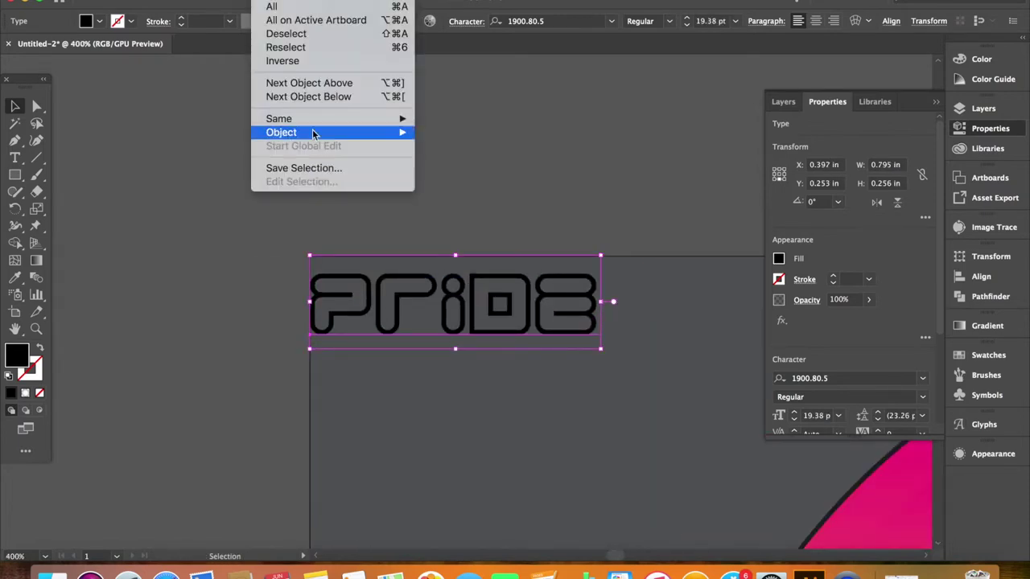
left_click(322, 207)
left_click_drag(462, 310, 727, 302)
left_click(462, 309)
left_click_drag(433, 294, 360, 245)
scroll(418, 265, "right", 3)
key("super+minus")
key("super+minus")
key("super+minus")
key("super+a")
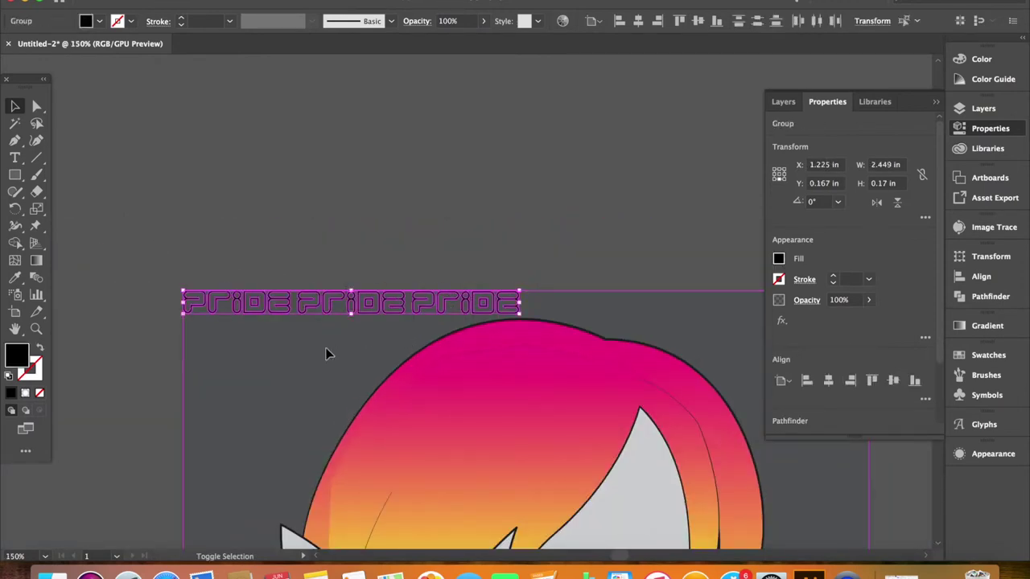
- Duplicate the three-word row beside itself so six words span the artboard's width
left_click_drag(421, 305, 523, 304)
scroll(394, 251, "right", 5)
left_click(395, 251)
key("super+0")
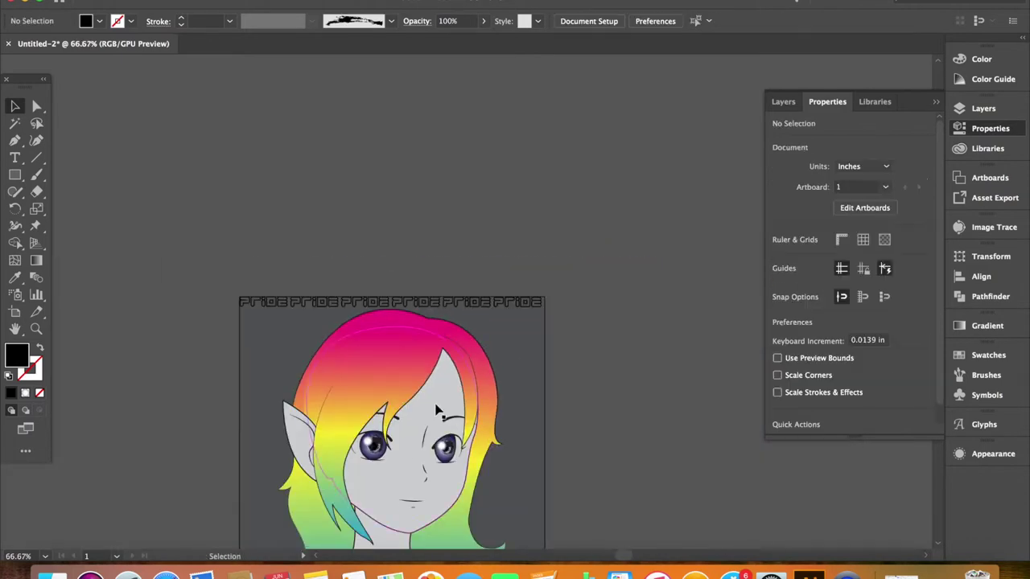
- Take the character off the artboard, keeping only the row of words and the grey background
scroll(402, 416, "up", 5)
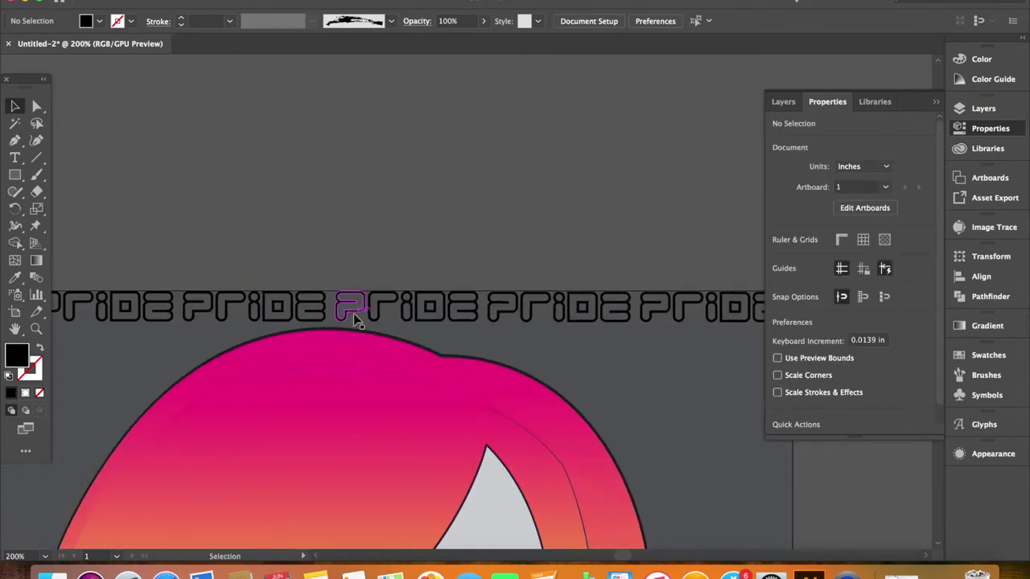
left_click(357, 354)
key("Delete")
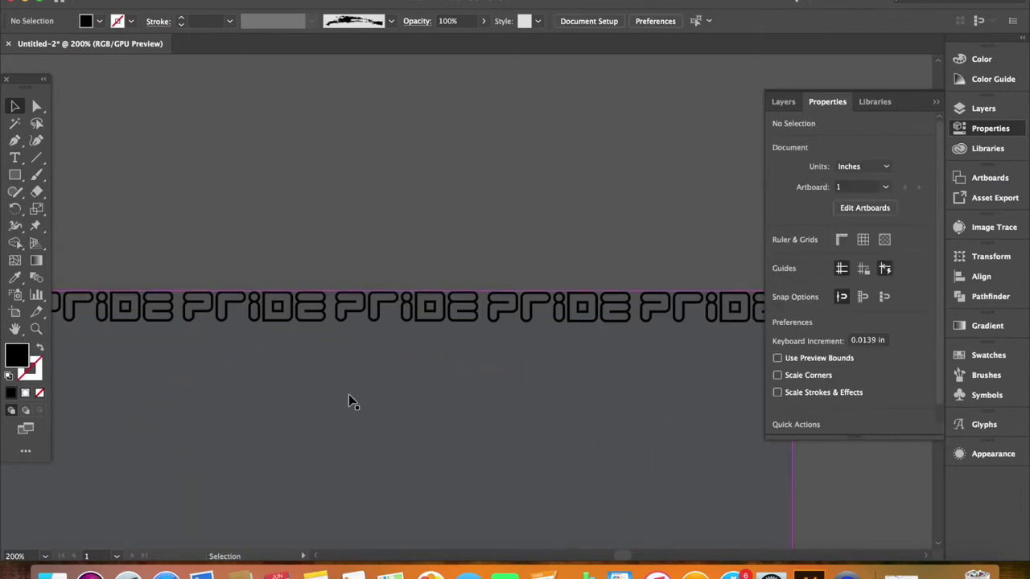
- Copy the row of words below the first, offset sideways by about half a word, and take away the grey background
key("super+minus")
key("super+minus")
left_click(497, 309)
left_click_drag(500, 321, 567, 320)
left_click_drag(437, 303, 405, 325)
left_click(338, 462)
key("super+equal")
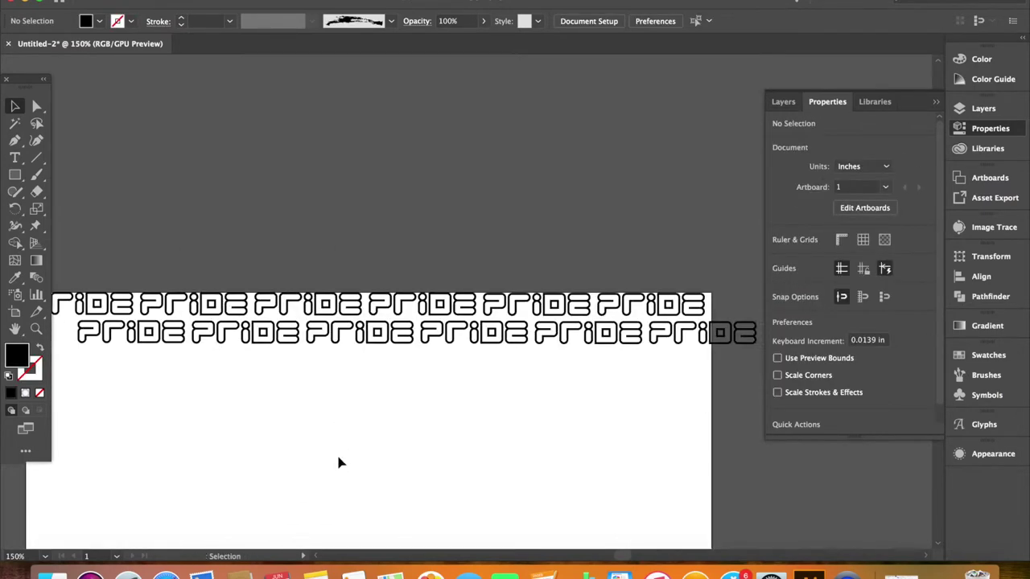
- Adjust the second row's offset so it sits at about X 2.88 in and Y 0.39 in beneath the first row
left_click(254, 345)
mouse_move(254, 350)
left_mouse_down()
mouse_move(284, 314)
mouse_move(233, 345)
mouse_move(171, 305)
mouse_move(207, 310)
mouse_move(218, 338)
mouse_move(258, 332)
left_mouse_up()
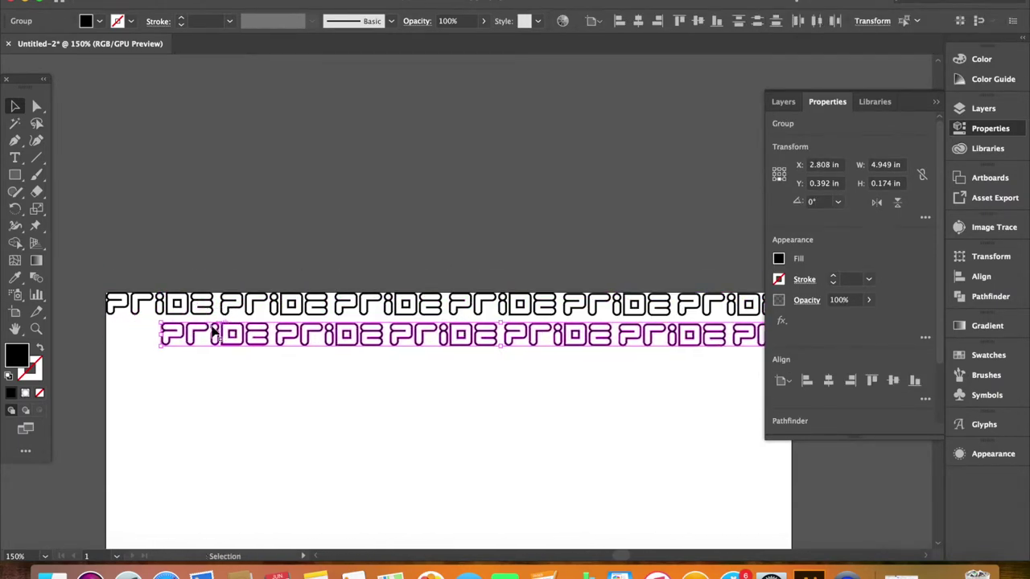
scroll(210, 336, "up", 3)
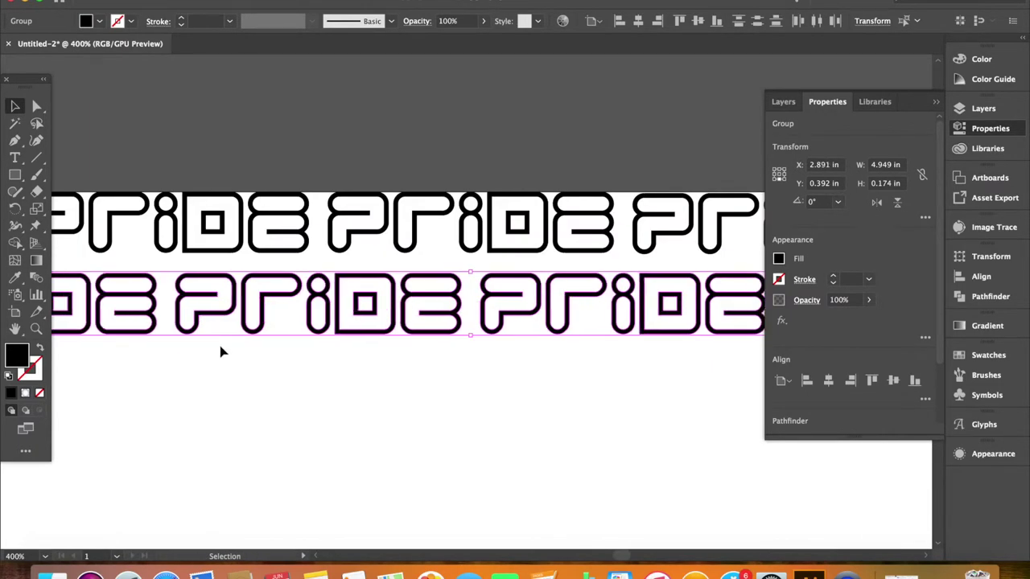
scroll(336, 352, "down", 5)
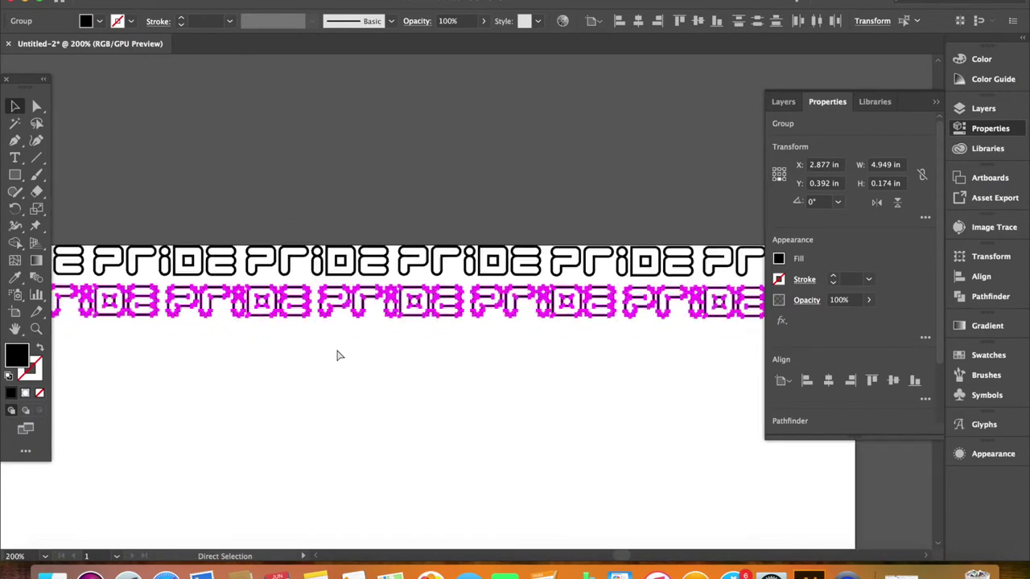
- Separate the second row's overhanging letters DE and move them toward the row's beginning
double_click(600, 296)
double_click(603, 372)
left_click(467, 303)
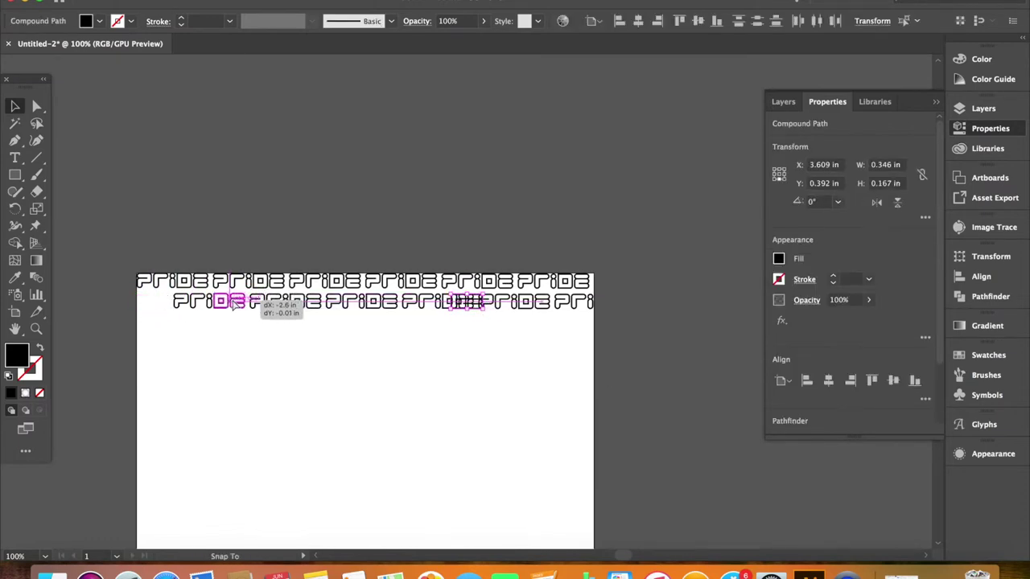
- Try to duplicate the two rows down the artboard, and clear all the 1900.80.5 lettering away
key("super+a")
left_click_drag(451, 320, 406, 366)
key("super+a")
key("super+d")
left_click_drag(457, 326, 355, 428)
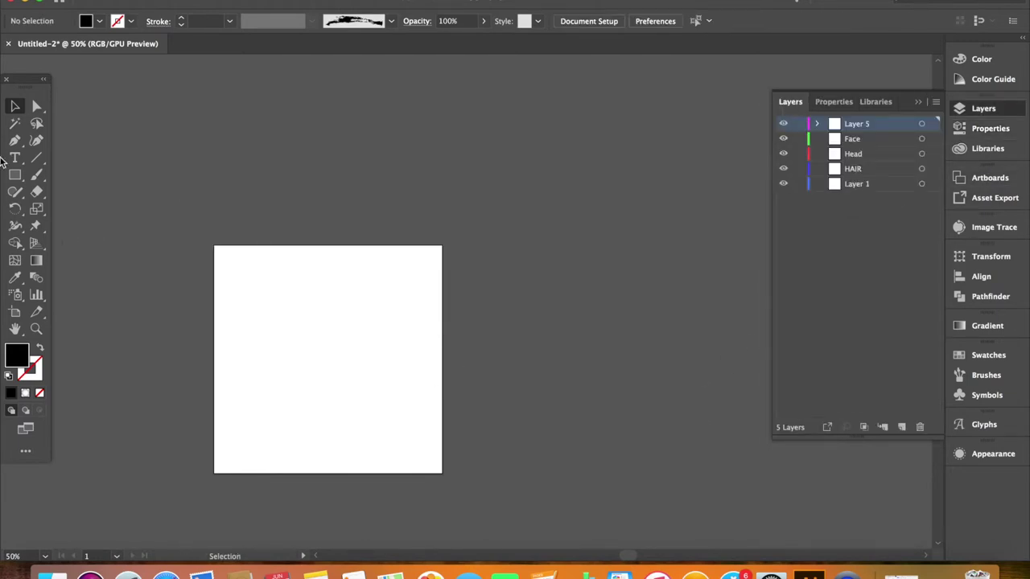
- Add a new 12 pt text frame reading Pride, about 3.9 by 2.16 in, and preview the fonts with an alphabet sample
left_click_drag(452, 407, 448, 403)
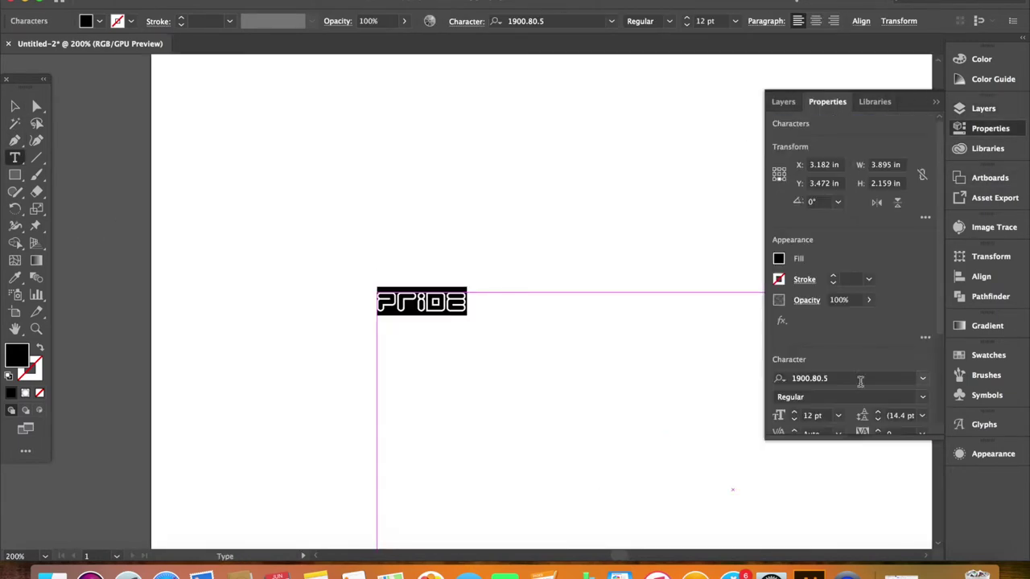
left_click(923, 379)
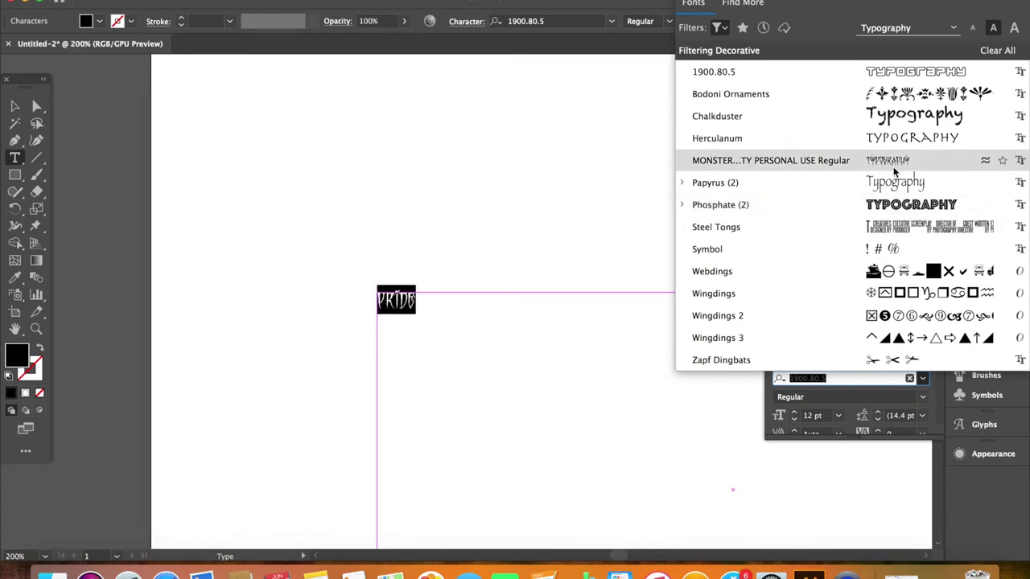
left_click(901, 26)
left_click(840, 92)
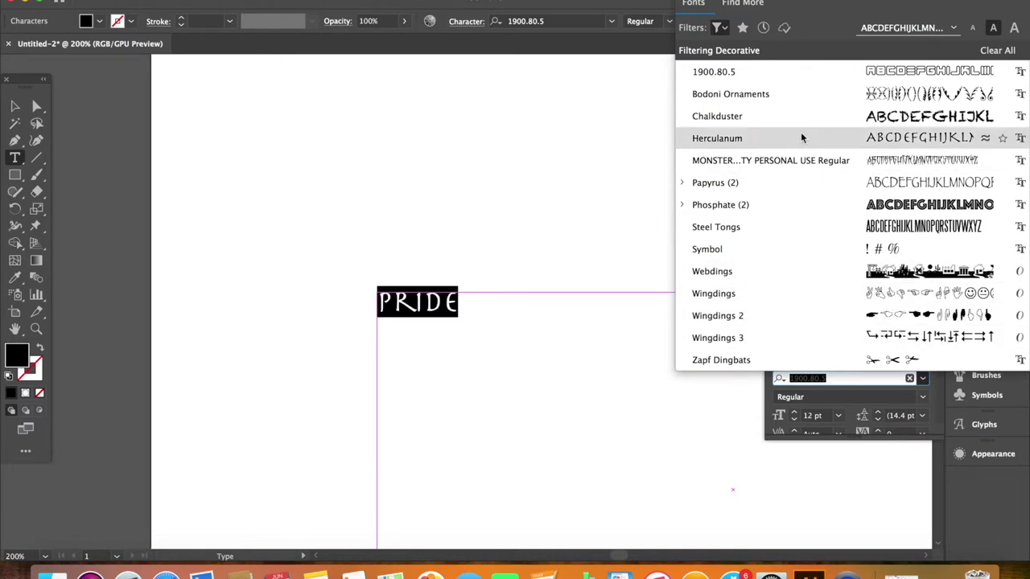
- Clear the decorative font filter and set the word Pride in Arial Black
left_click(718, 28)
left_click(703, 51)
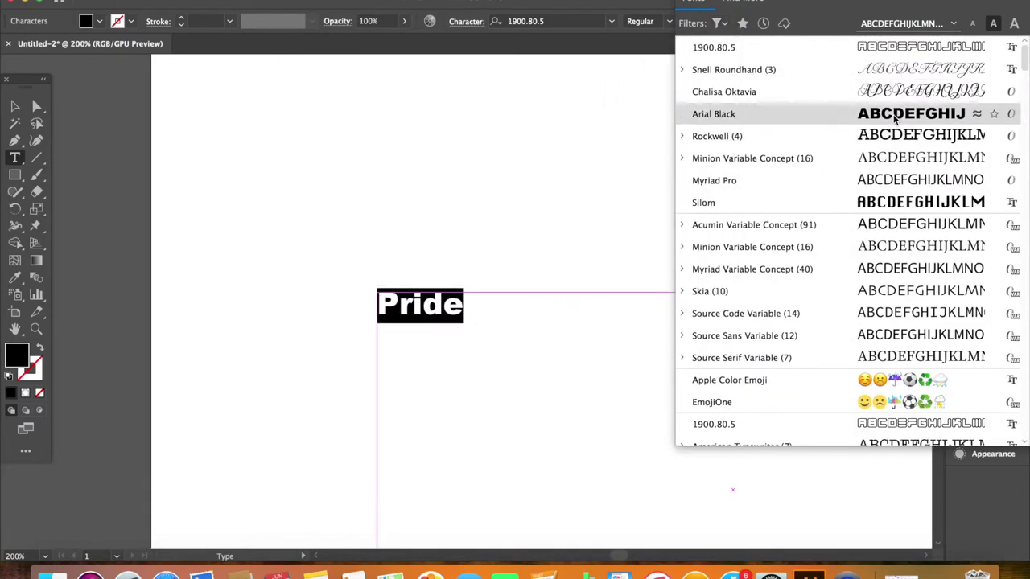
scroll(894, 119, "down", 3)
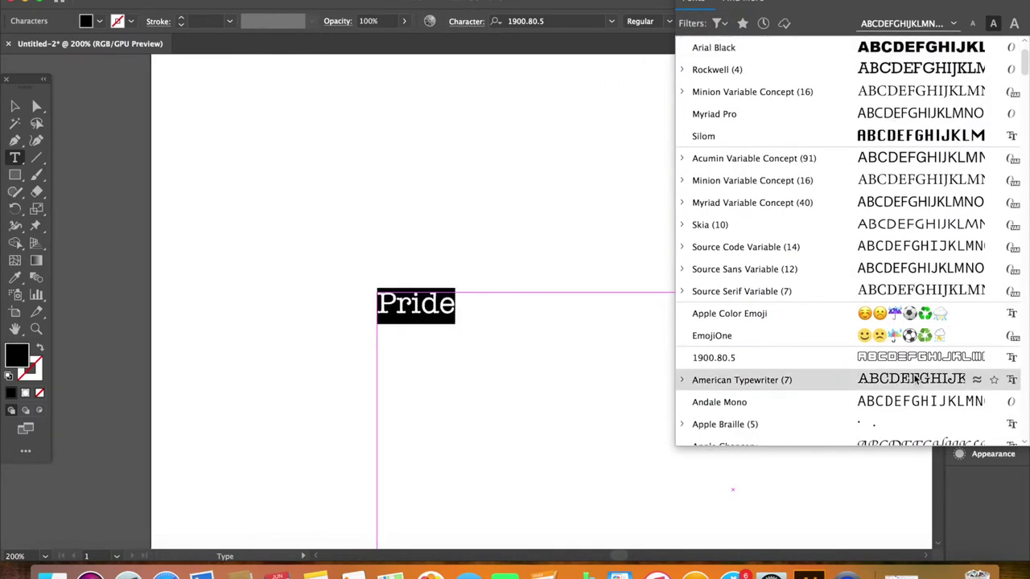
scroll(914, 380, "up", 3)
left_click(869, 111)
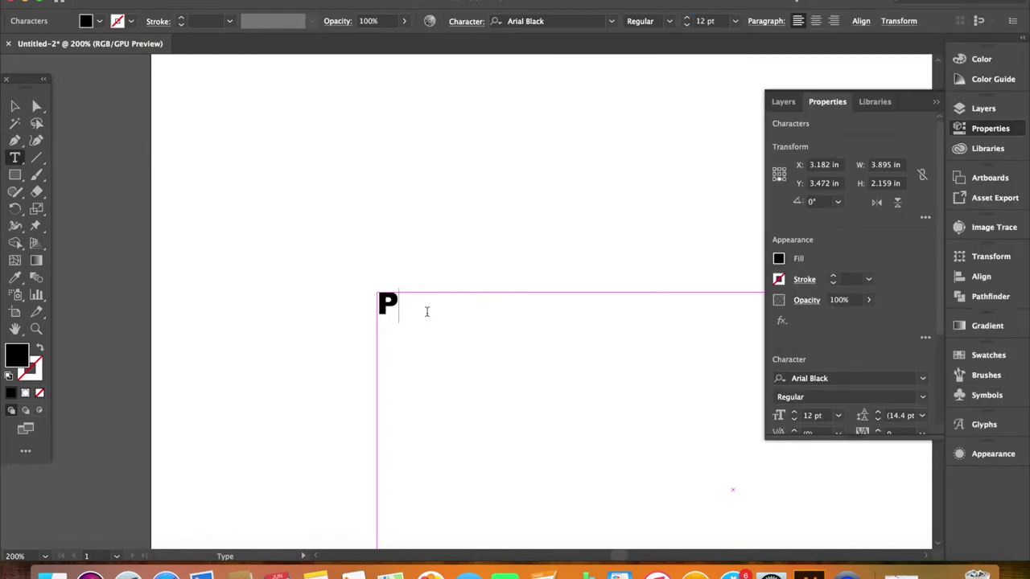
- Rewrite the word in capitals as PRIDE and shrink its text frame to about 0.57 by 0.39 in
key("Escape")
key("super+0")
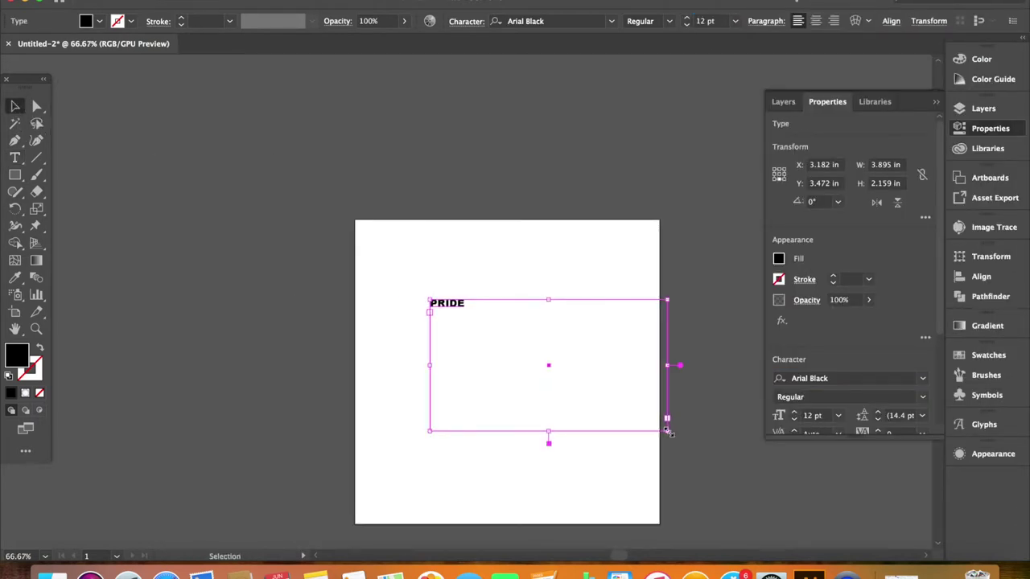
key("super+equal")
key("super+equal")
key("super+equal")
key("super+equal")
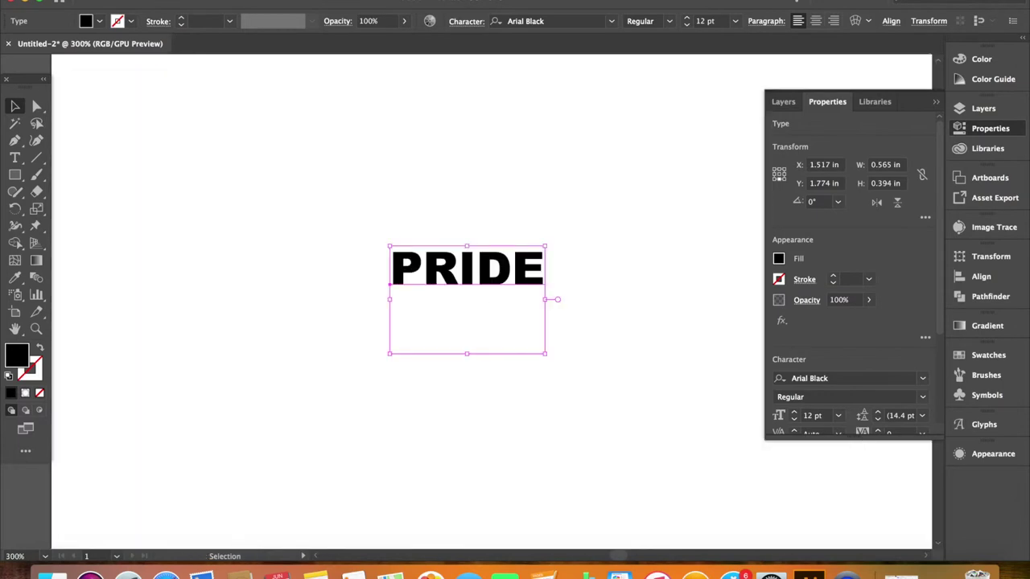
- Convert PRIDE to outlines and place it in the artboard's upper-left corner at about X 0.27 in, Y 0.12 in
left_click(229, 0)
left_click(267, 201)
key("super+minus")
key("super+minus")
left_click_drag(508, 314, 479, 295)
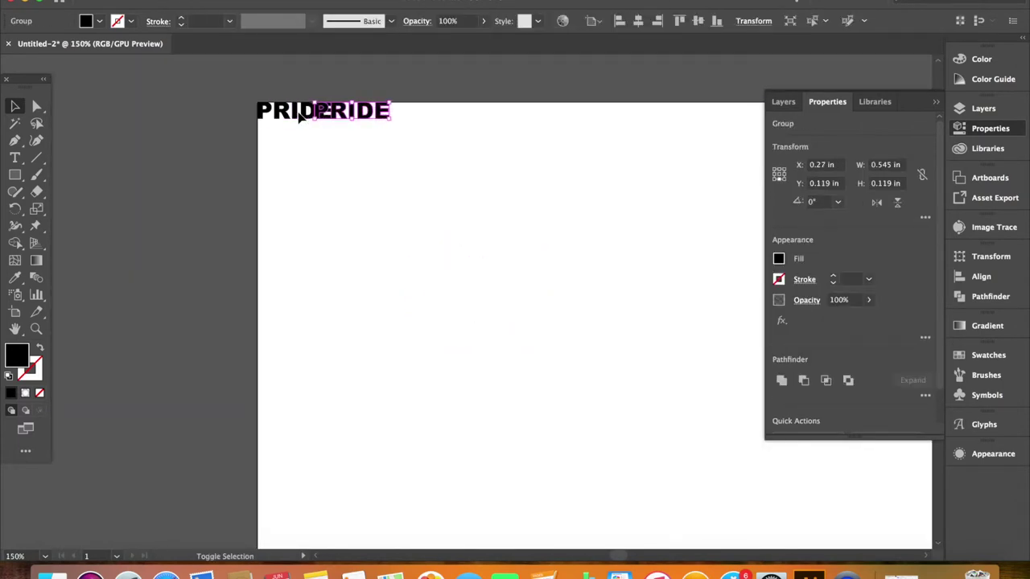
- Duplicate PRIDE beside the original with a word space between, and copy the pair onward along the artboard's upper edge
scroll(362, 145, "right", 5)
key("super+a")
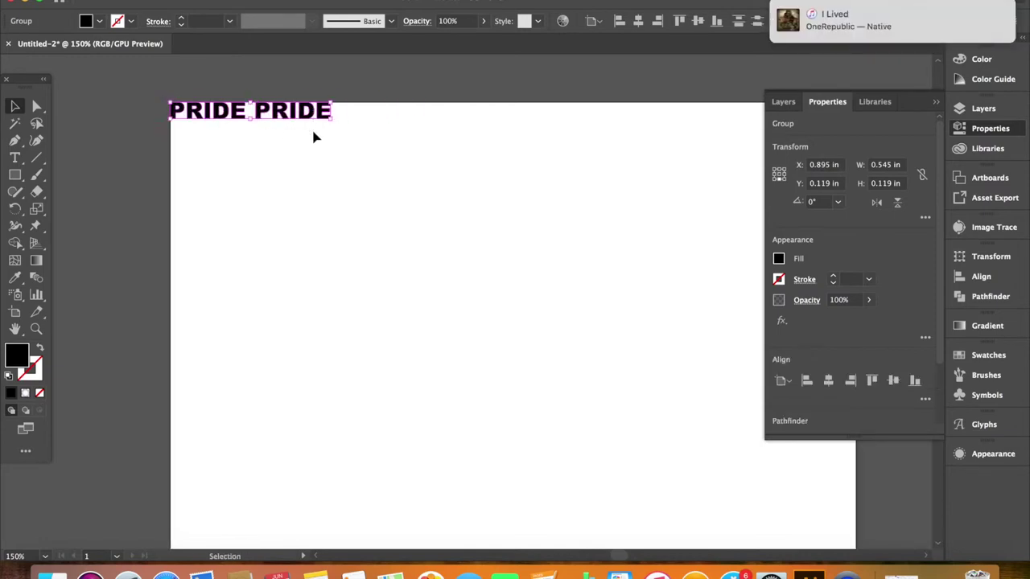
left_click_drag(226, 118, 441, 308)
left_click_drag(228, 117, 227, 112)
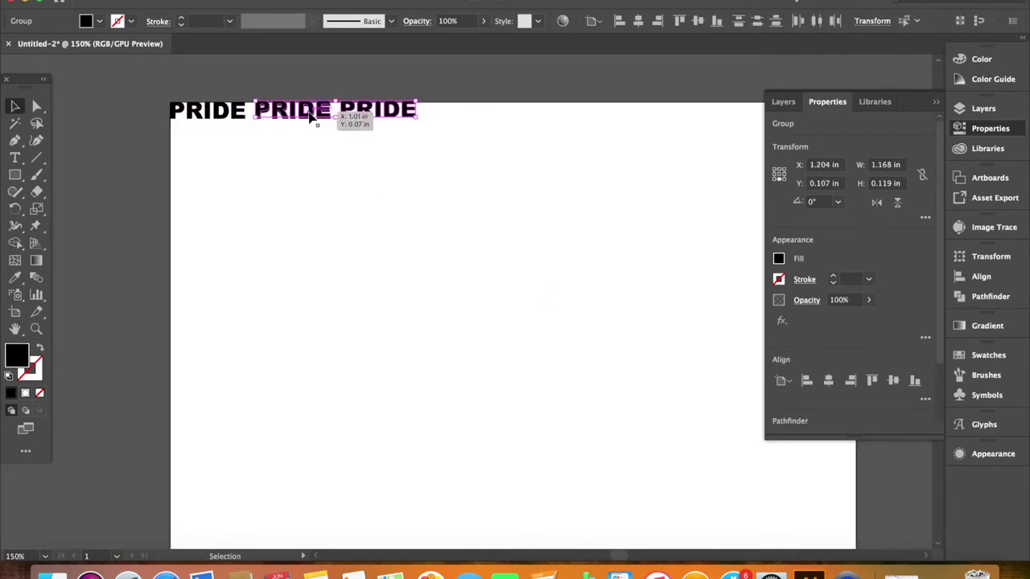
left_click_drag(310, 116, 311, 115)
left_click(193, 161)
- Extend the row with further copies until eight PRIDE words span the artboard's width
scroll(193, 161, "right", 2)
key("super+a")
scroll(322, 242, "right", 5)
scroll(322, 241, "up", 3)
left_click_drag(282, 153, 519, 158)
left_click(391, 96)
key("super+minus")
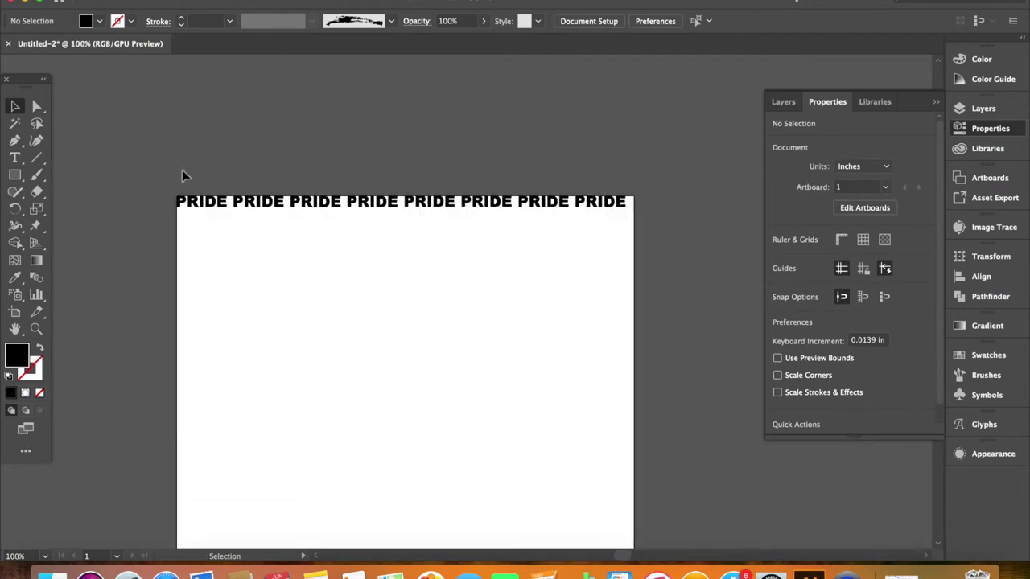
- Group the eight-word row and place a copy directly below it, shifted right by about half a word
key("super+a")
left_click(340, 247)
key("super+a")
key("super+c")
key("super+v")
left_click_drag(515, 305, 487, 225)
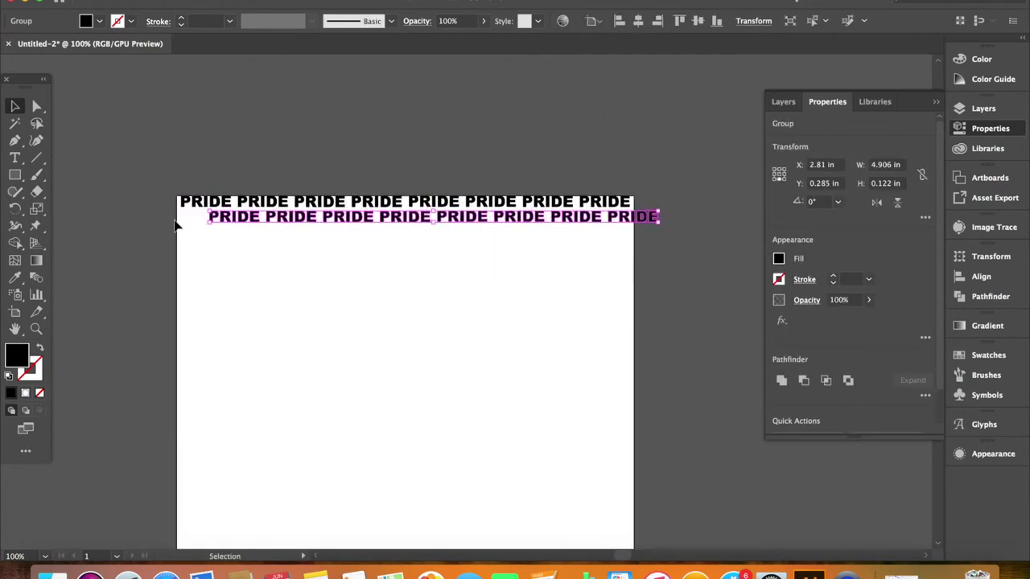
- Separate the second row's overhanging letters DE and move them to the row's beginning at the artboard's left edge
double_click(644, 216)
left_click(647, 220)
left_click(646, 219)
double_click(666, 223)
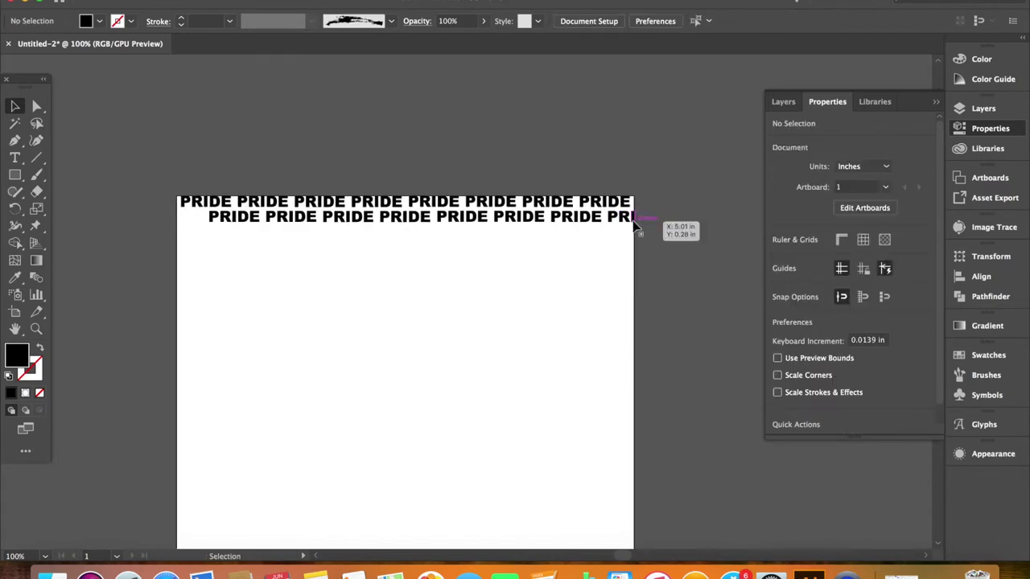
left_click_drag(648, 218, 463, 306)
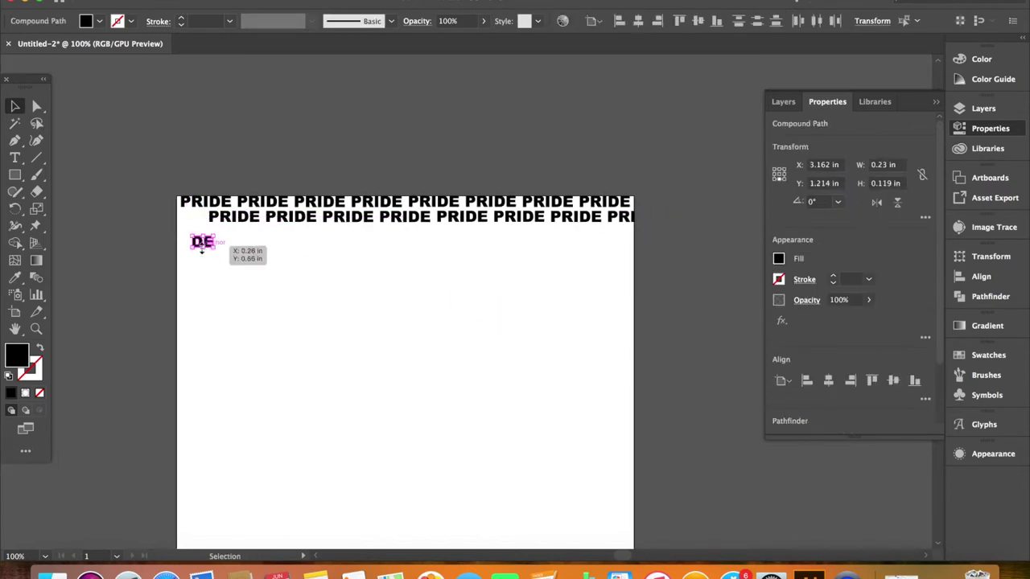
left_click_drag(193, 219, 191, 218)
left_click(168, 184)
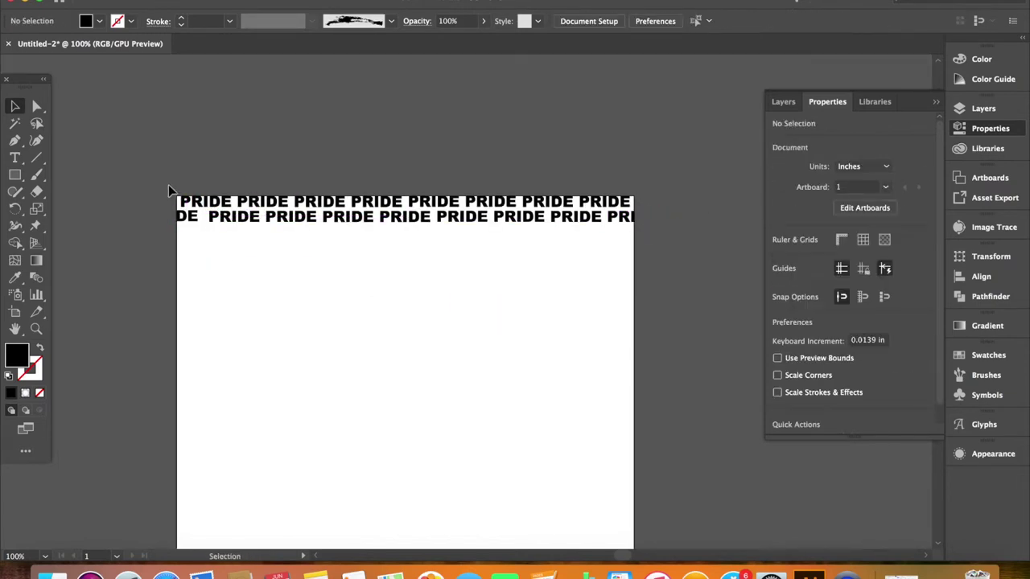
- Shift the letters DE right to close the gap before the second row's first full word, aligned with the row above
left_click(188, 218)
key("super+equal")
key("super+equal")
key("super+equal")
double_click(424, 302)
key("Escape")
left_click(469, 308)
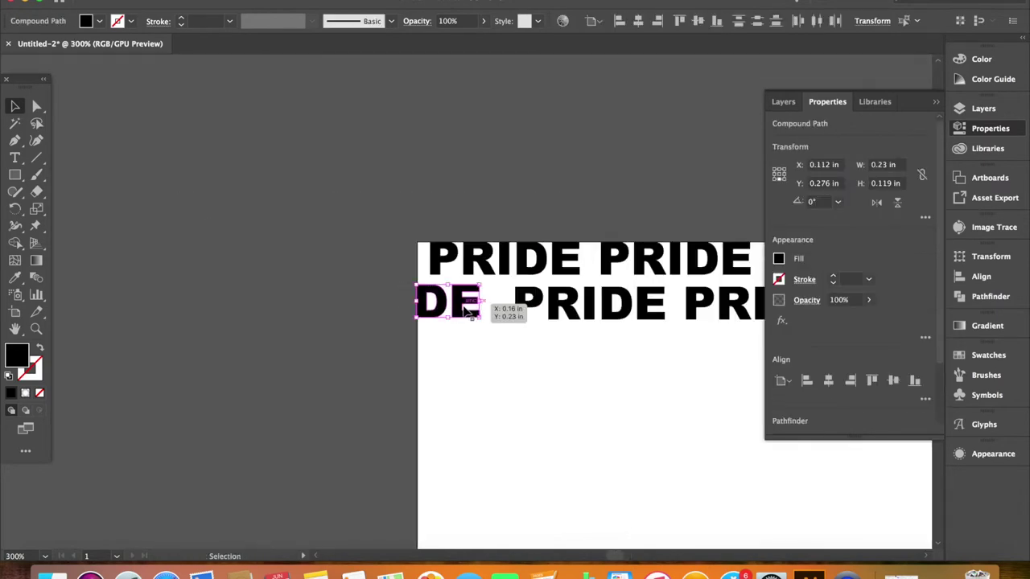
left_click(362, 313)
key("super+minus")
key("super+minus")
key("super+minus")
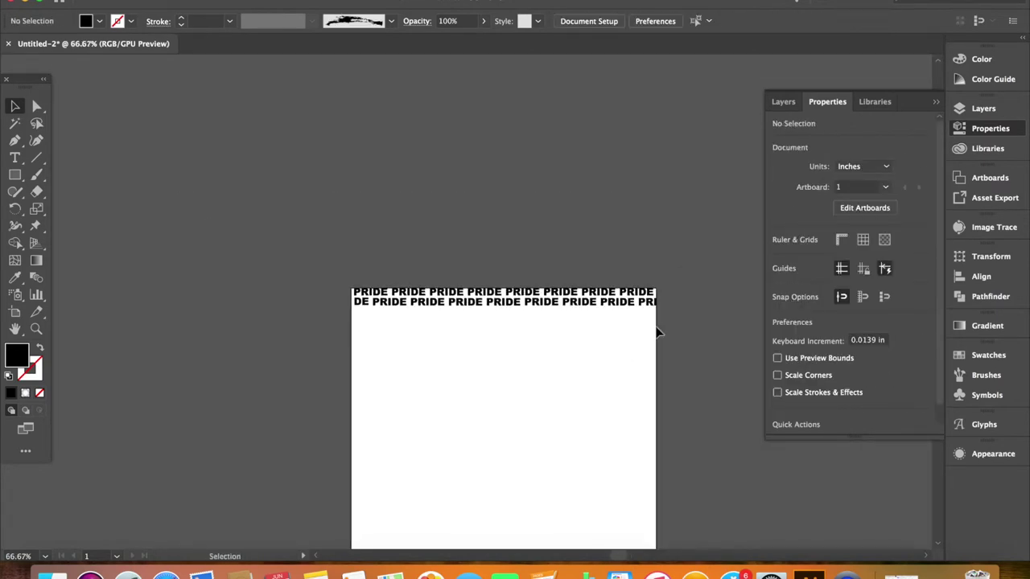
- Select both rows of words and place a copy of them directly below the originals
key("super+equal")
key("super+equal")
mouse_move(424, 316)
left_mouse_down()
mouse_move(179, 333)
mouse_move(131, 320)
mouse_move(426, 312)
mouse_move(411, 318)
left_mouse_up()
key("super+minus")
key("super+minus")
key("super+a")
key("super+equal")
key("super+equal")
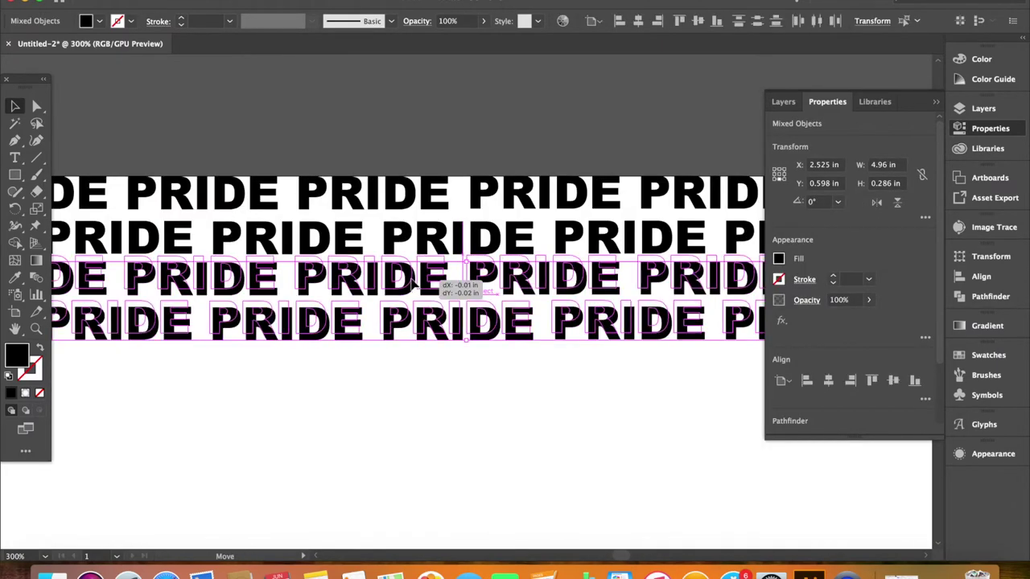
- Nudge the copied pair of rows down to Y 0.623 in to space it from the rows above
key("super+minus")
key("Down")
key("Down")
key("Down")
key("Down")
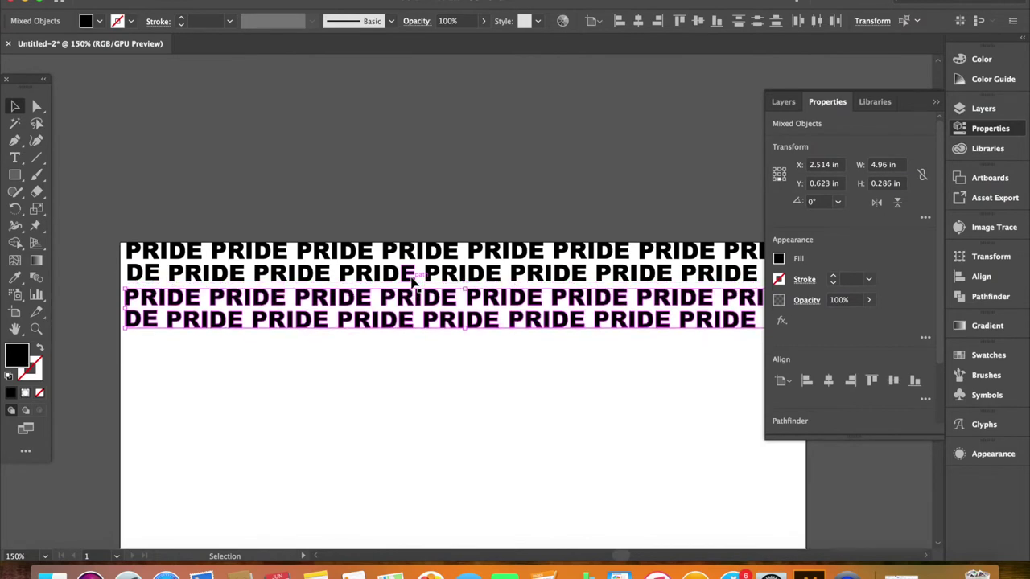
- Select all the finished rows of words, group them, and place a copy of the block directly below
key("super+minus")
key("super+minus")
left_click_drag(335, 383, 539, 309)
left_click(287, 289)
left_click(286, 308)
left_click(338, 295)
key("super+a")
left_click(329, 349)
key("super+a")
key("super+g")
key("super+1")
left_click_drag(391, 296, 403, 354)
scroll(499, 347, "down", 3)
- Keep duplicating the block of rows downward until the words fill the whole artboard, closing the gap at the last copy
left_click_drag(474, 212, 476, 337)
scroll(476, 336, "down", 3)
key("super+a")
left_click_drag(455, 253, 457, 491)
left_click(693, 419)
key("super+minus")
key("super+minus")
left_click(442, 420)
left_click_drag(443, 420, 443, 404)
left_click(494, 430)
key("super+a")
left_click(624, 285)
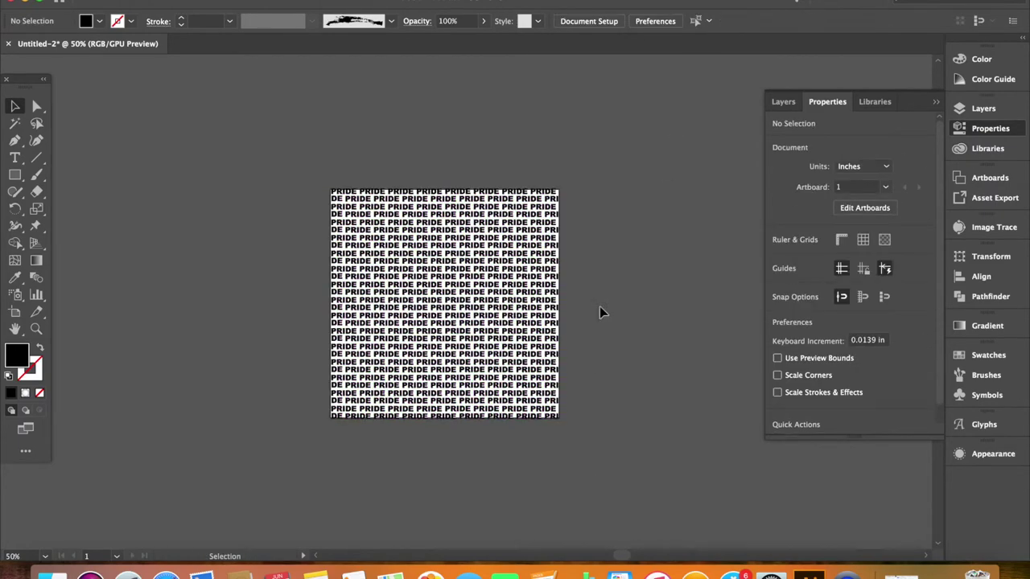
key("super+plus")
double_click(225, 84)
double_click(226, 84)
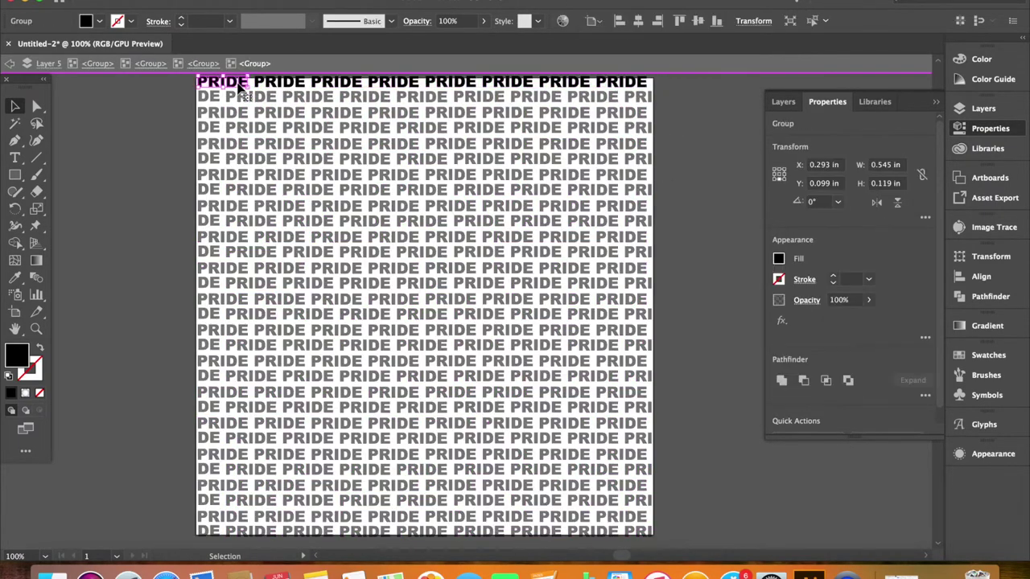
key("Escape")
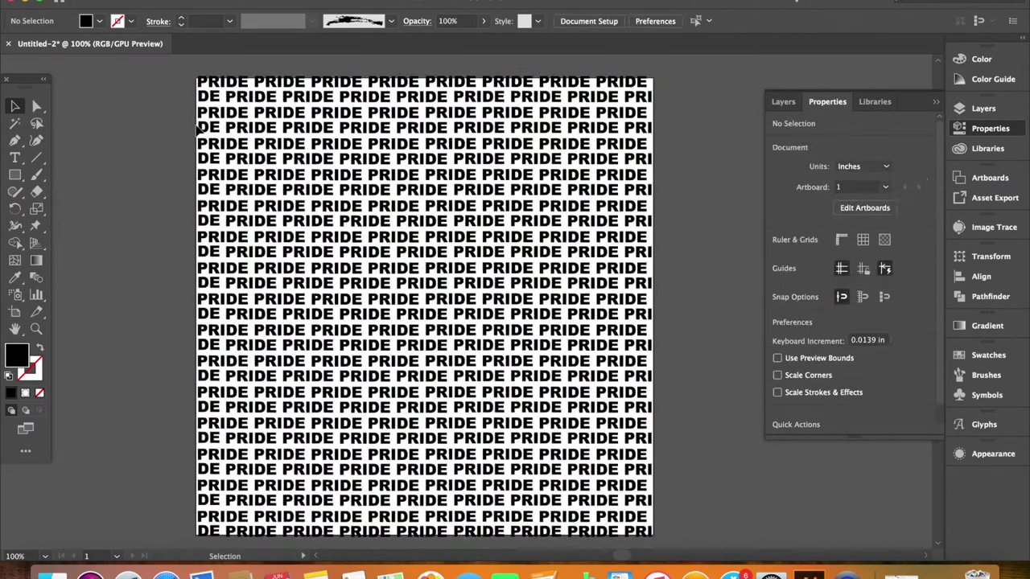
- Ungroup the nested rows across the artboard so that each PRIDE word can be selected individually
key("super+a")
left_click(655, 395)
left_click_drag(650, 392, 643, 221)
left_click(884, 420)
left_click(794, 533)
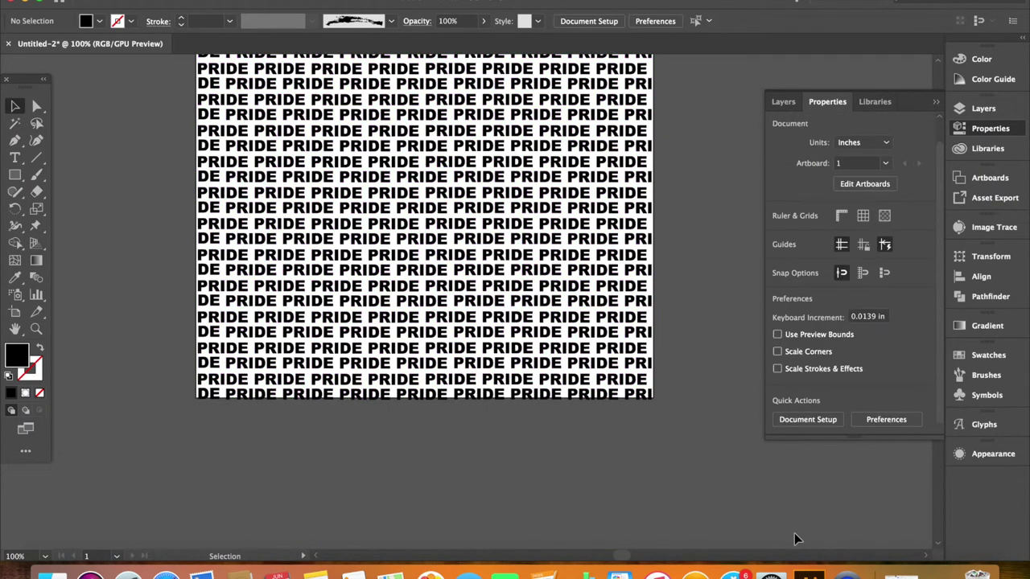
left_click(643, 394)
left_click_drag(643, 395, 611, 230)
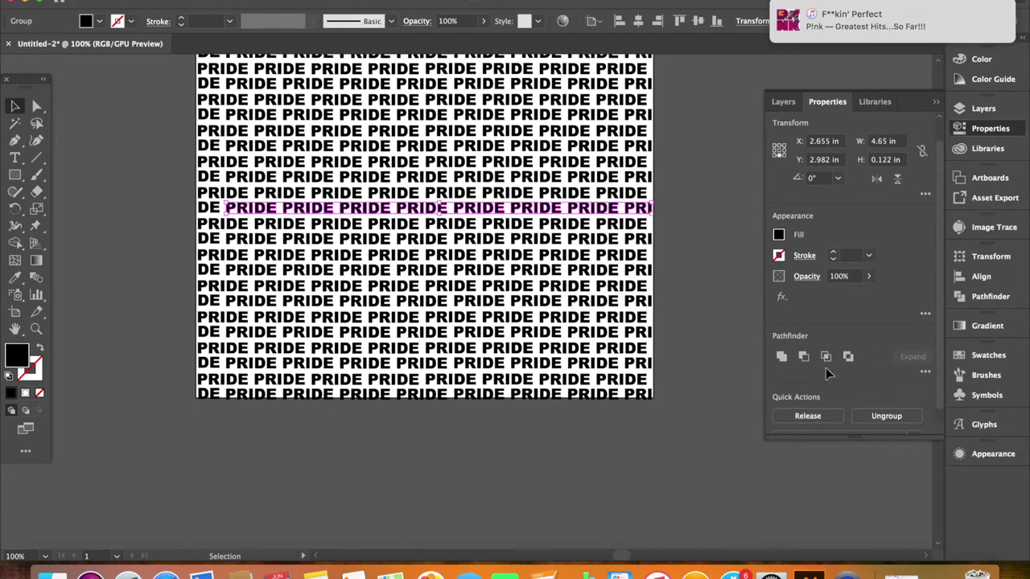
left_click(623, 159)
left_click(884, 419)
left_click_drag(655, 165, 670, 113)
left_click(742, 188)
- Select one PRIDE word per row diagonally down from the artboard's upper-left corner and fill them red
key("super+minus")
left_click(344, 170)
key("super+equal")
key("super+equal")
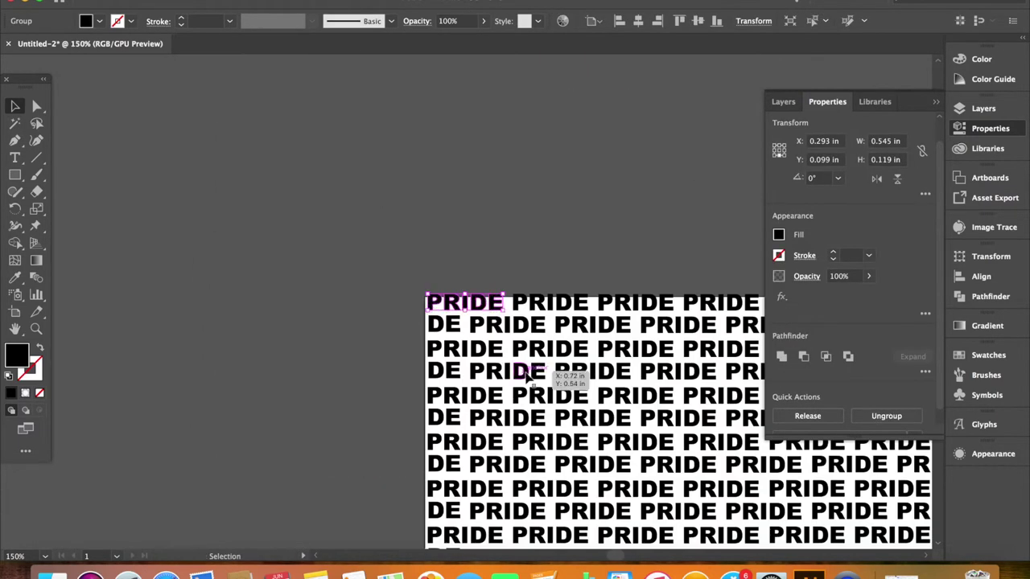
left_click(345, 178, "shift")
left_click(365, 188, "shift")
left_click(383, 199, "shift")
left_click(402, 209, "shift")
left_click(420, 219, "shift")
left_click(440, 229, "shift")
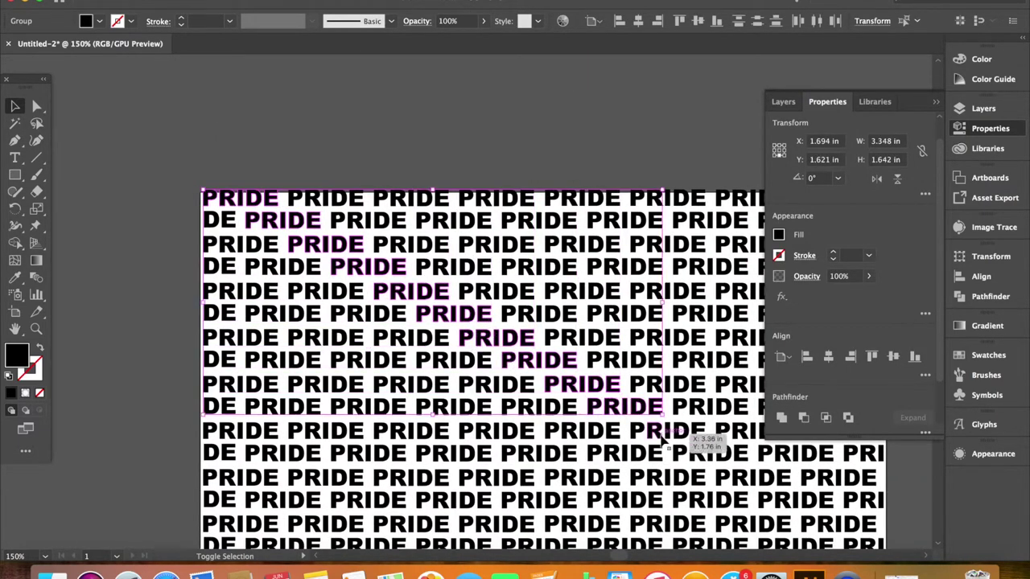
left_click_drag(634, 427, 525, 292)
left_click(633, 366, "shift")
left_click(777, 234)
left_click(629, 262)
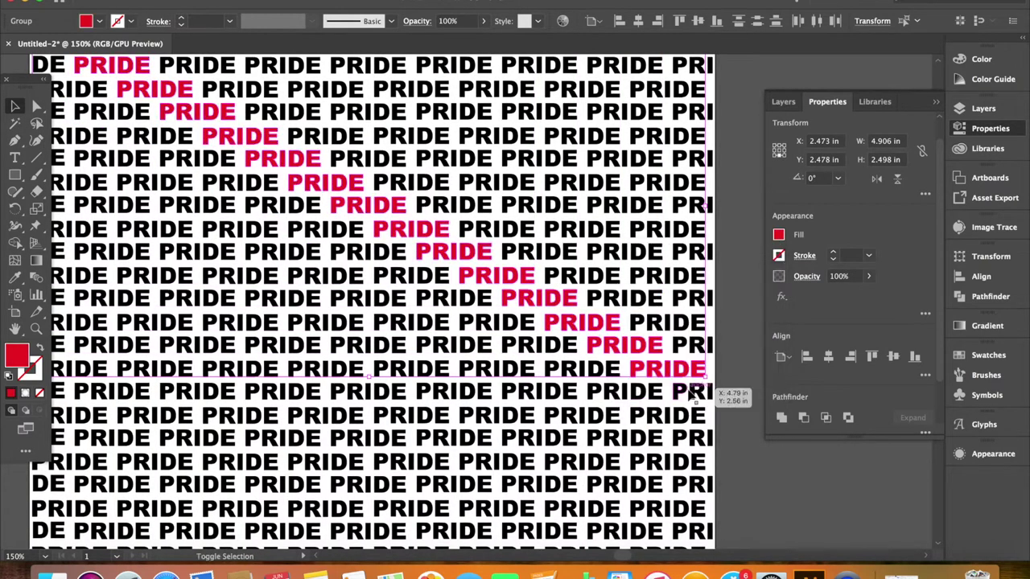
- Give the cut-off word PRI at the right end of the red diagonal the same red fill
left_click(692, 391, "shift")
key("i")
key("v")
key("super+shift+a")
key("super+minus")
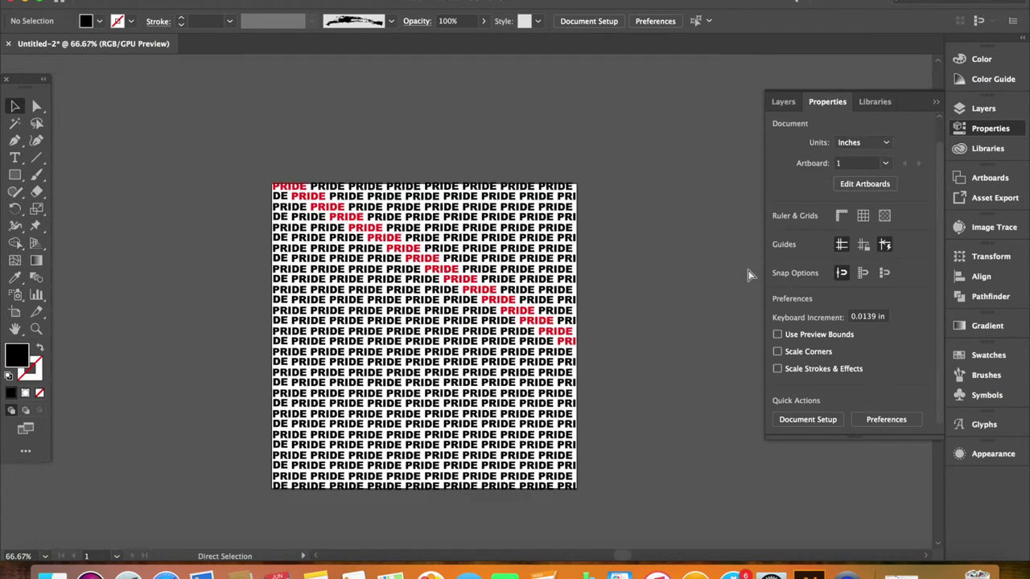
- Group the separate letters D and E at the start of the upper rows
key("super+minus")
left_click(281, 198)
key("super+equal")
key("super+equal")
key("super+equal")
left_click(442, 301, "shift")
left_click(442, 364)
left_click(465, 363, "shift")
scroll(474, 491, "down", 5)
left_click(415, 373)
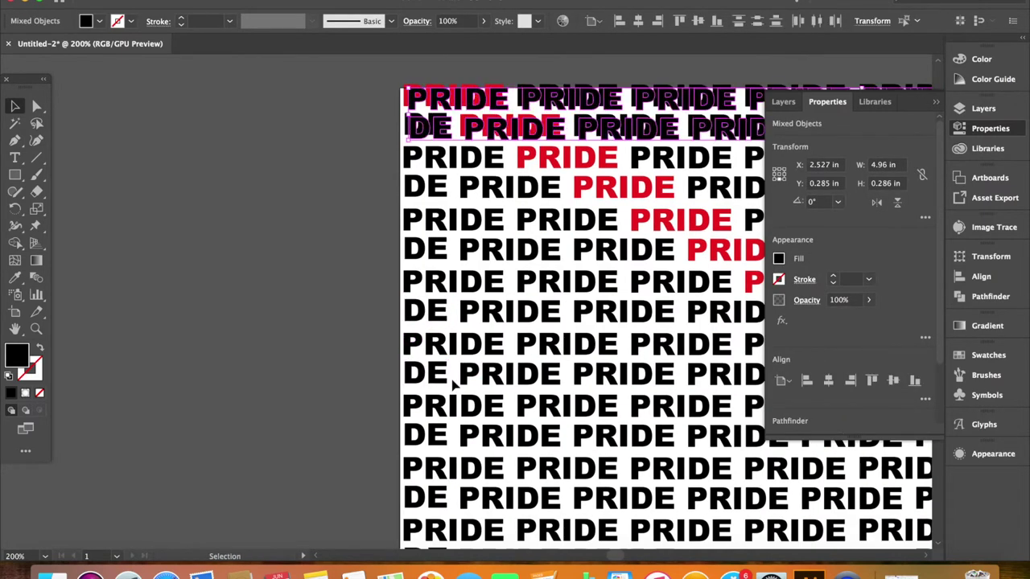
- Group the letters D and E at the start of the remaining rows down to the artboard's bottom edge
left_click(424, 434)
scroll(410, 502, "down", 5)
left_click(389, 346)
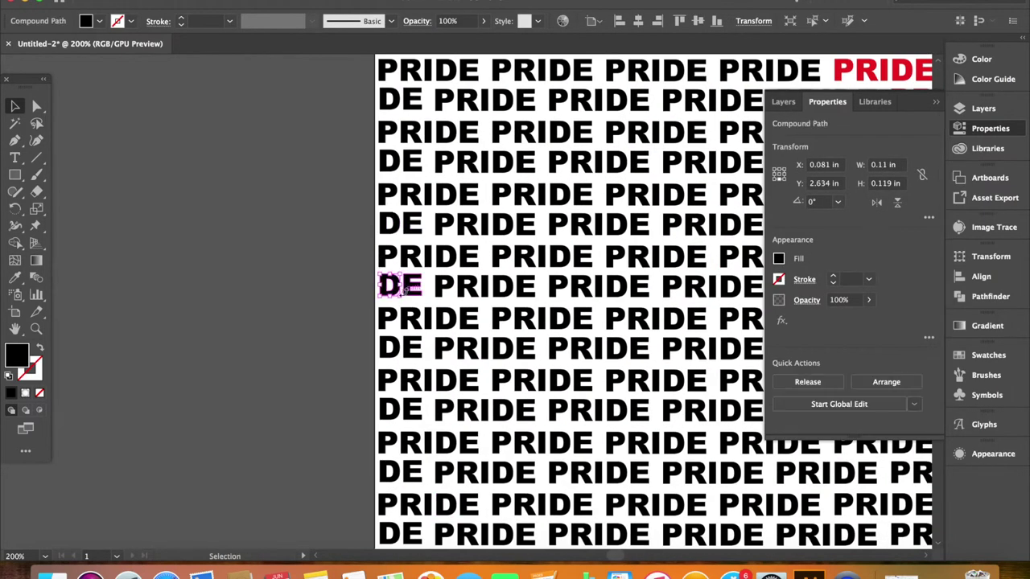
left_click(387, 348, "shift")
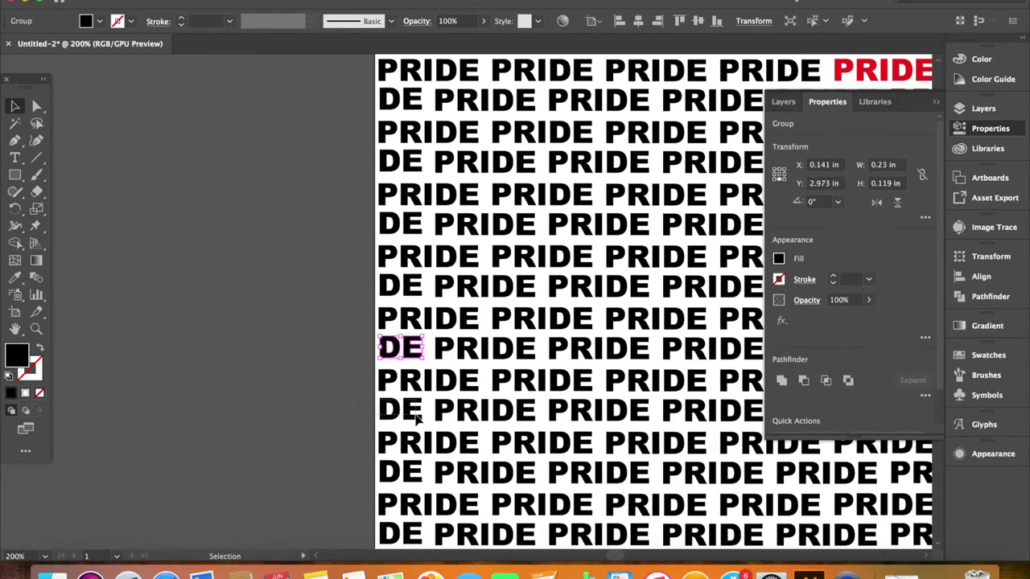
scroll(418, 478, "down", 1)
scroll(417, 477, "right", 1)
left_click(408, 394)
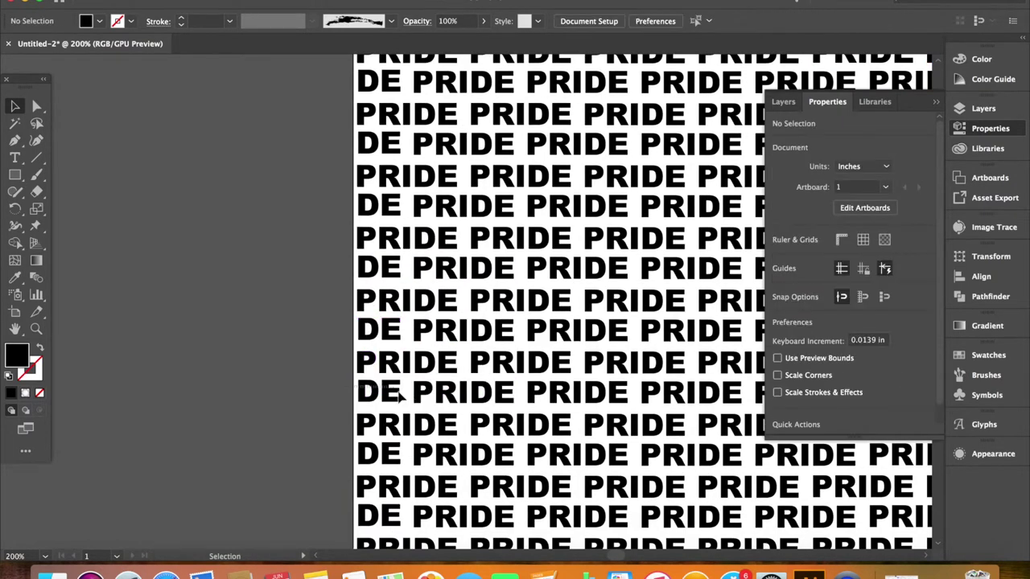
left_click(398, 392)
scroll(360, 241, "down", 5)
scroll(360, 242, "right", 1)
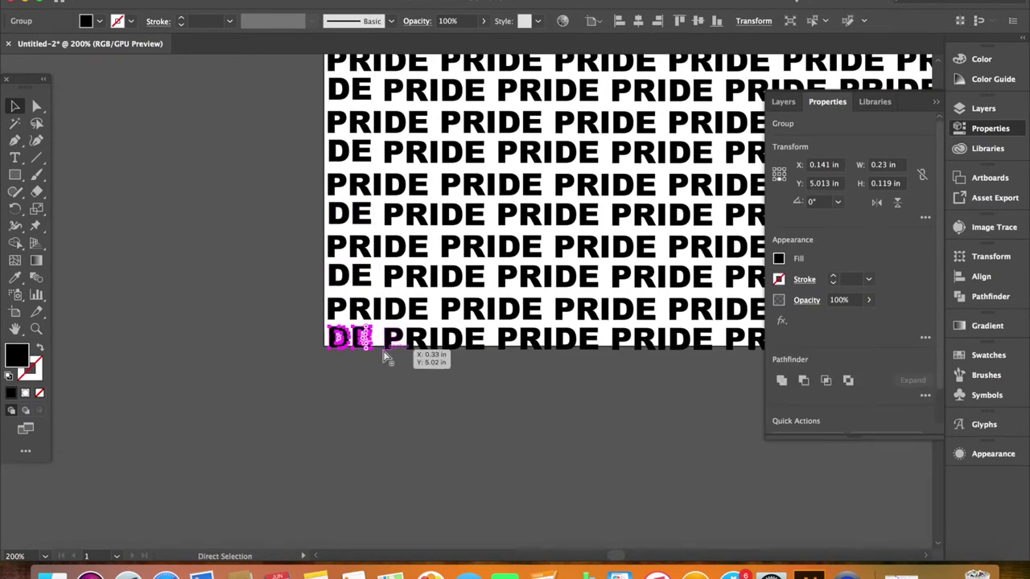
- Select the diagonal of black words directly below the red one, starting at the second row's DE, and fill it orange
key("super+minus")
key("super+minus")
key("super+minus")
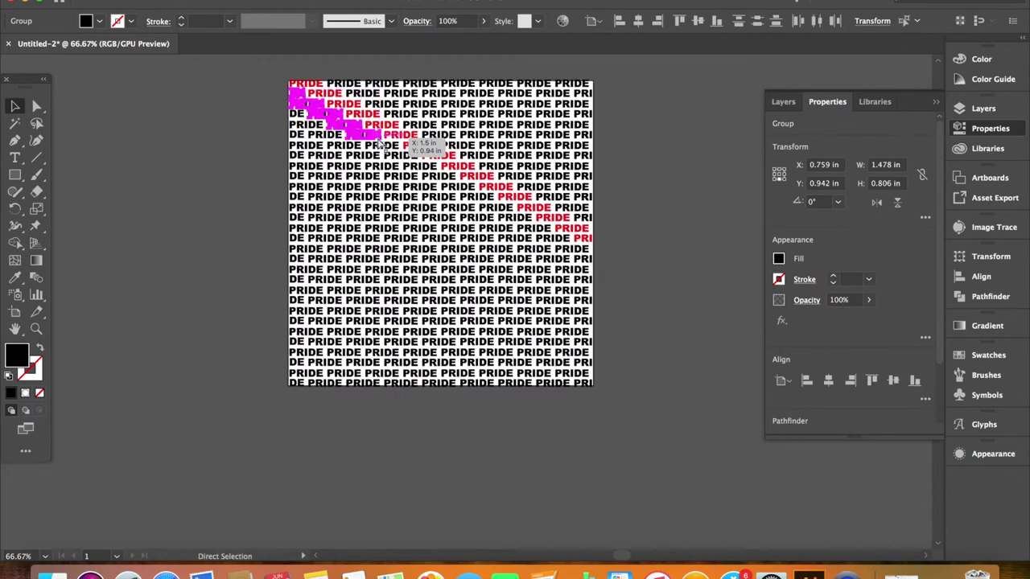
key("super+plus")
key("super+plus")
scroll(502, 334, "down", 2)
scroll(502, 334, "right", 3)
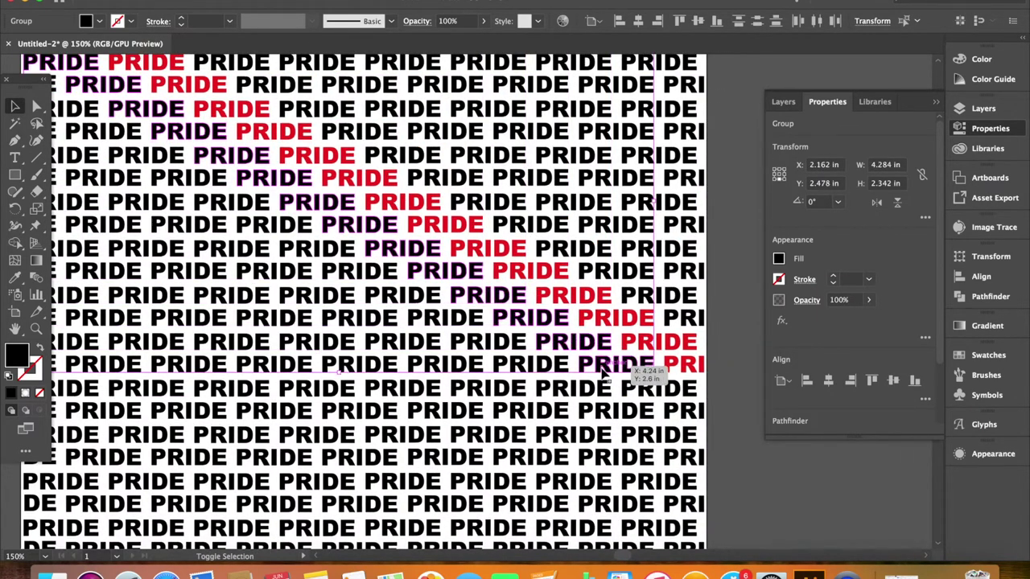
left_click(779, 258)
left_click(642, 363)
left_click(684, 364)
left_click(779, 259)
key("Escape")
- Select the diagonal of words directly below the orange one and fill it yellow
mouse_move(279, 118)
left_click(476, 184)
left_click(779, 259)
left_click(736, 387)
left_click(648, 434)
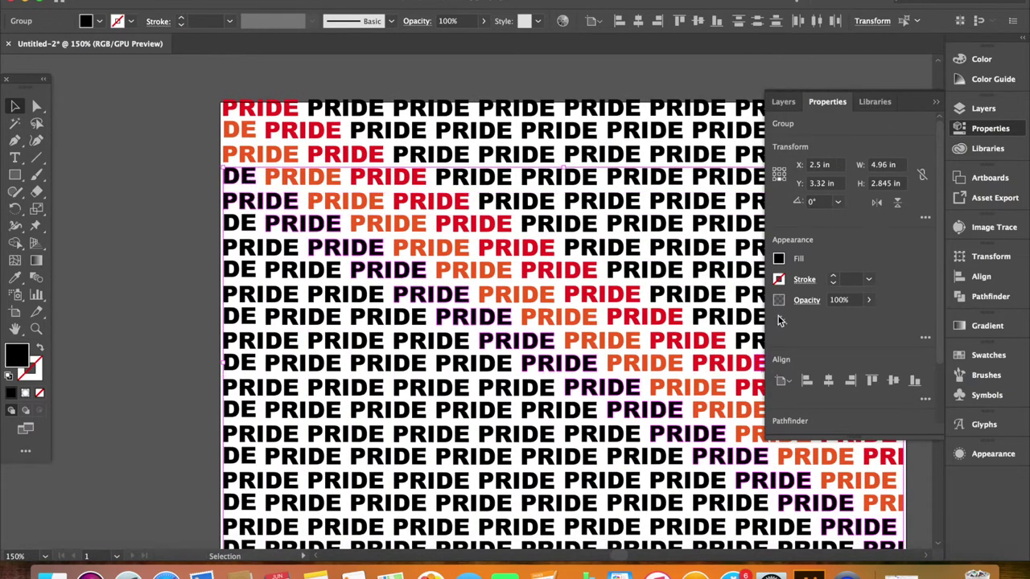
left_click(778, 258)
left_click(668, 306)
- Select the diagonal of words directly below the yellow one and fill it green
left_click(271, 257)
left_click_drag(446, 255, 232, 215)
left_click(379, 238, "shift")
left_click(779, 259)
left_click(627, 287)
left_click(644, 426)
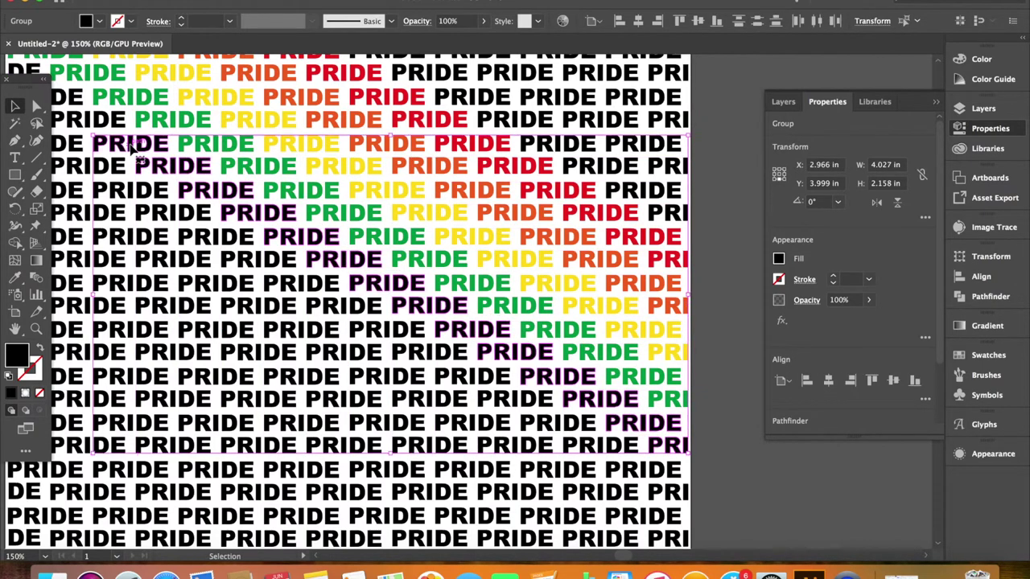
- Complete the selection of the diagonal directly below the green one and fill it blue
scroll(131, 145, "up", 5)
scroll(131, 145, "left", 8)
left_click(259, 214, "shift")
left_click(779, 259)
left_click(677, 364)
- Select the diagonal of words directly below the blue one, fill it purple, and clear the selection
left_click(515, 400)
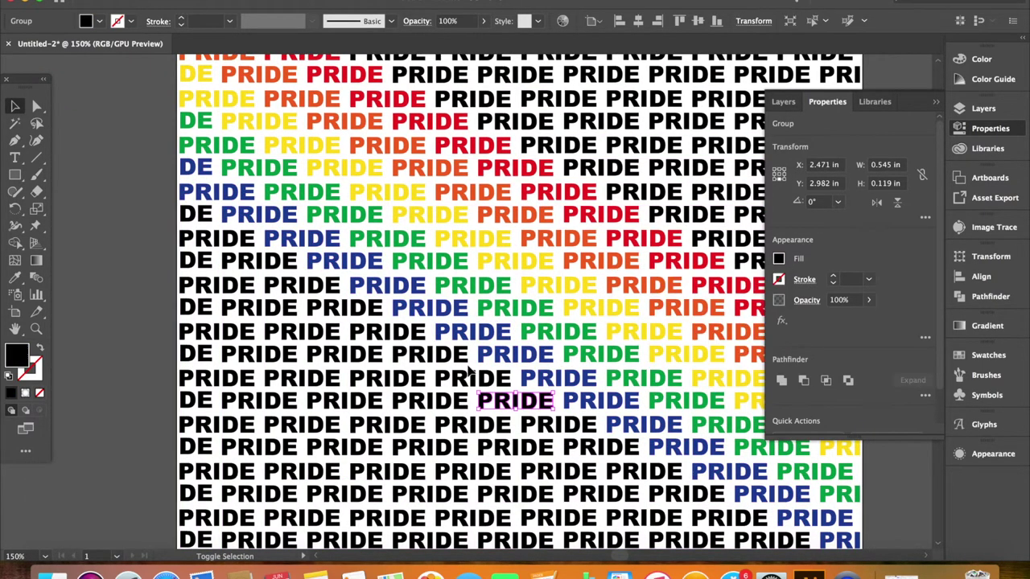
left_click(207, 230, "shift")
scroll(257, 221, "down", 5)
scroll(305, 211, "right", 5)
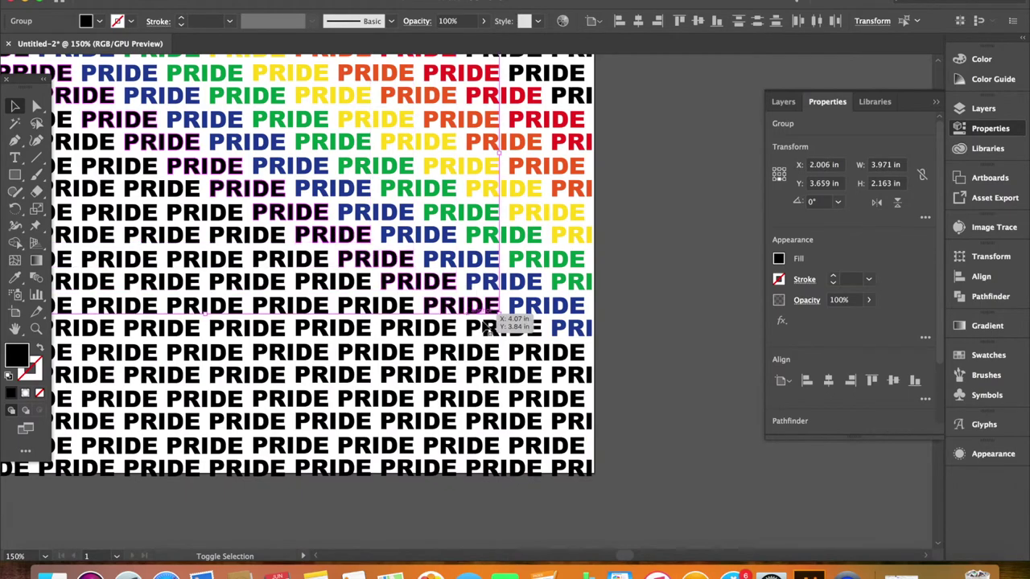
left_click(779, 258)
left_click(680, 362)
left_click(683, 255)
key("super+0")
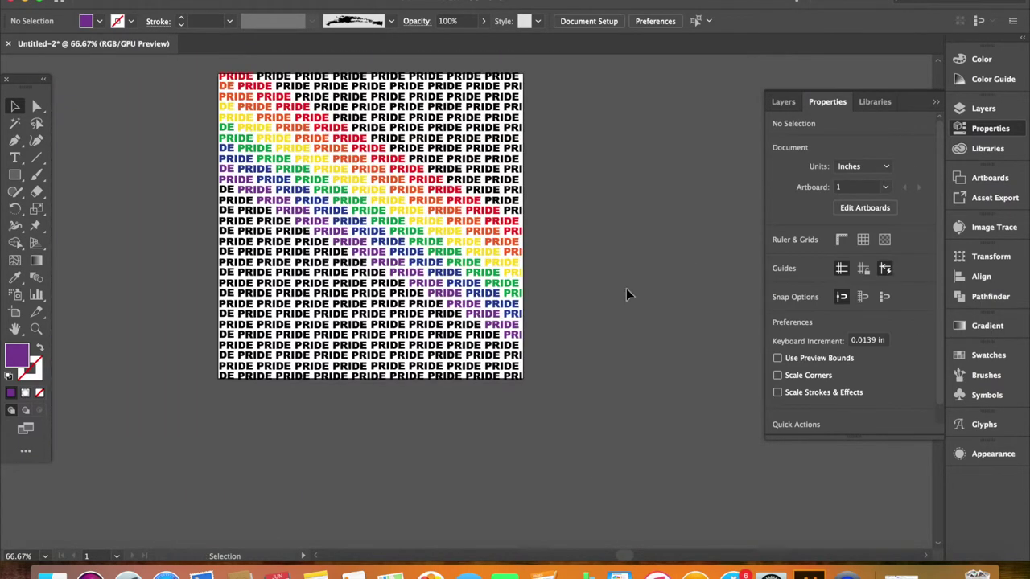
- Select the diagonal of black words directly above the red one and match its fill to the existing purple words
left_click(450, 170)
key("super+equal")
key("super+equal")
key("super+equal")
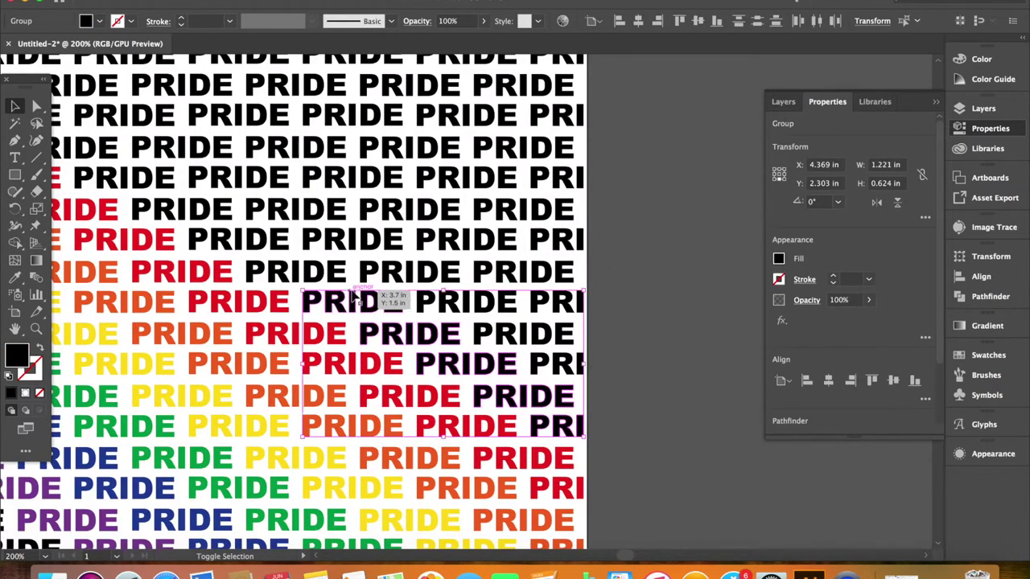
scroll(263, 239, "left", 5)
key("super+minus")
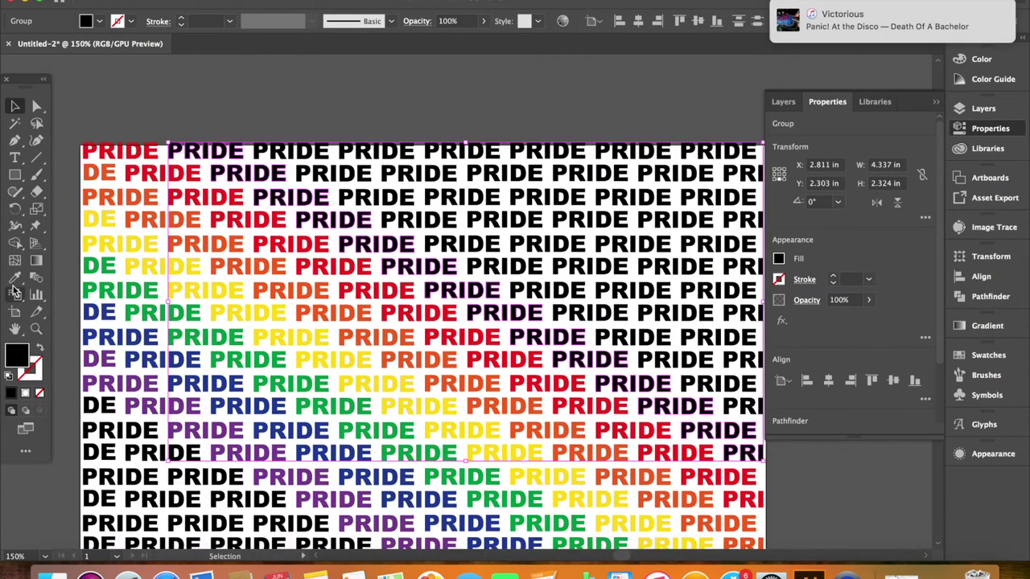
key("i")
left_click(120, 383)
key("v")
- Select the diagonal above the upper purple one and sample the blue words' fill onto it
left_click(316, 152)
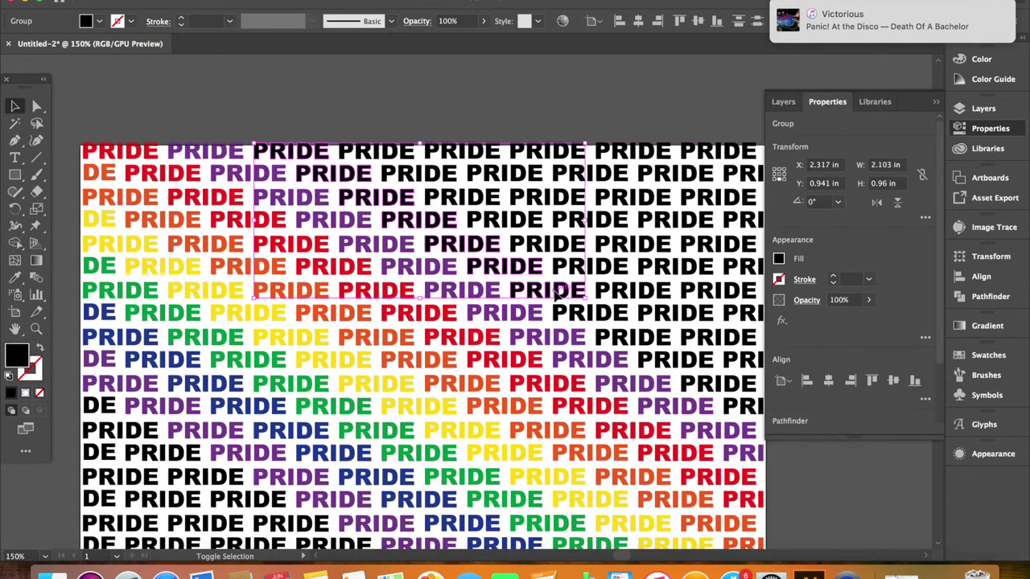
scroll(686, 372, "right", 5)
scroll(686, 373, "down", 2)
left_click(254, 435)
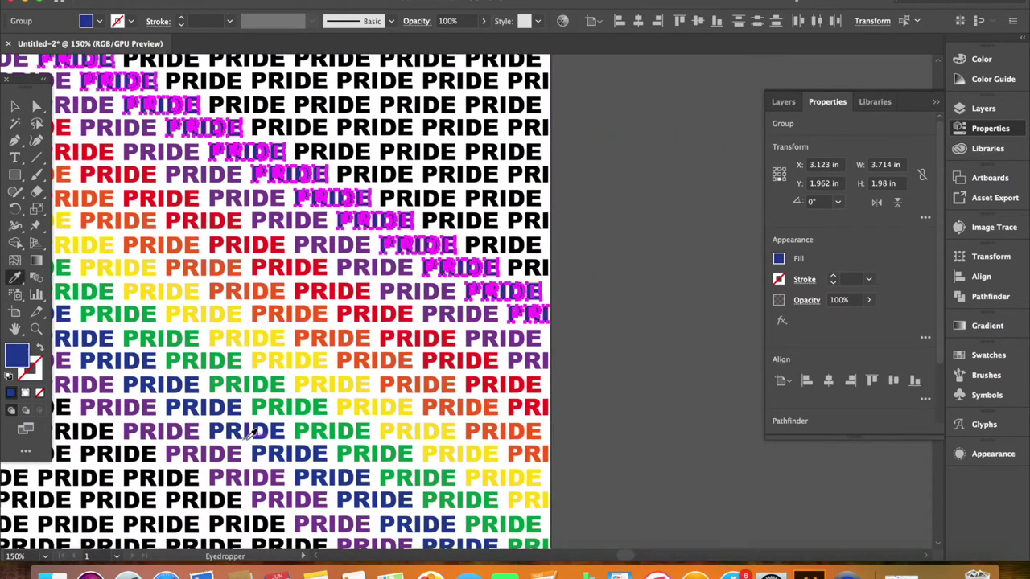
- Recolour the next two diagonals toward the artboard's upper-right corner green and yellow by sampling existing words
scroll(469, 228, "up", 4)
scroll(469, 227, "left", 5)
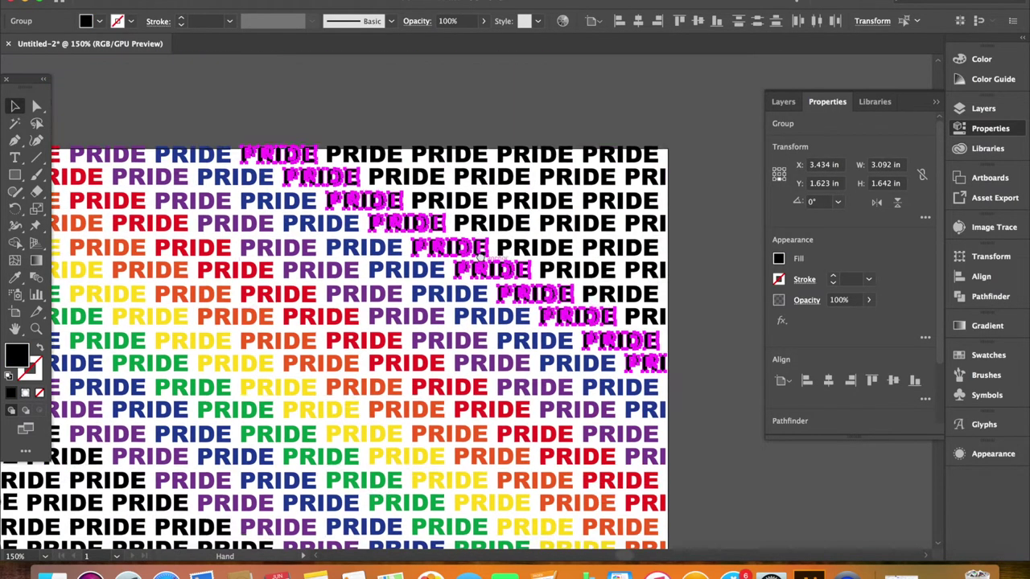
left_click(469, 228)
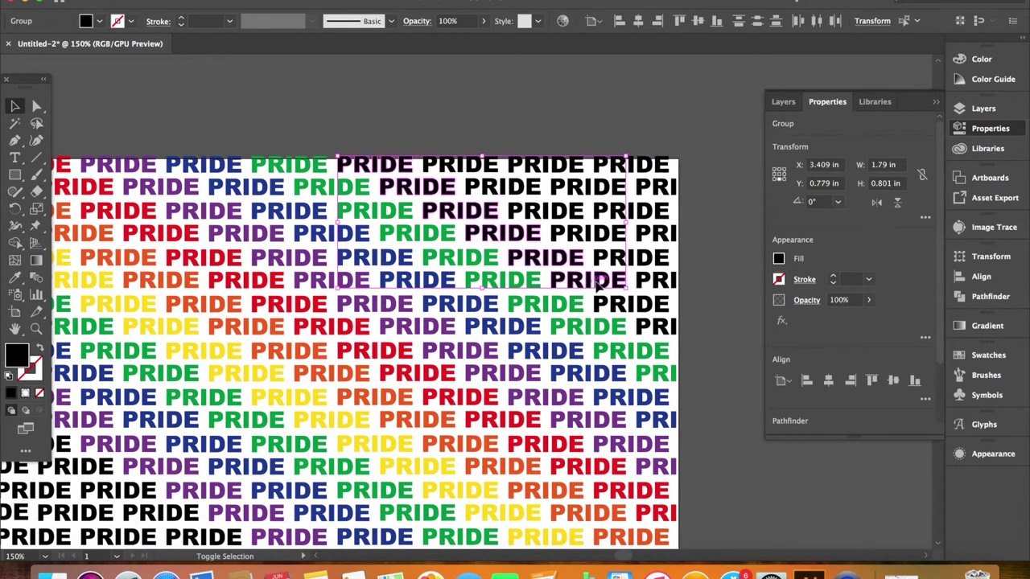
left_click(259, 378)
key("v")
- Select the diagonal above the upper yellow one and sample an orange word's fill onto it
left_click(596, 237)
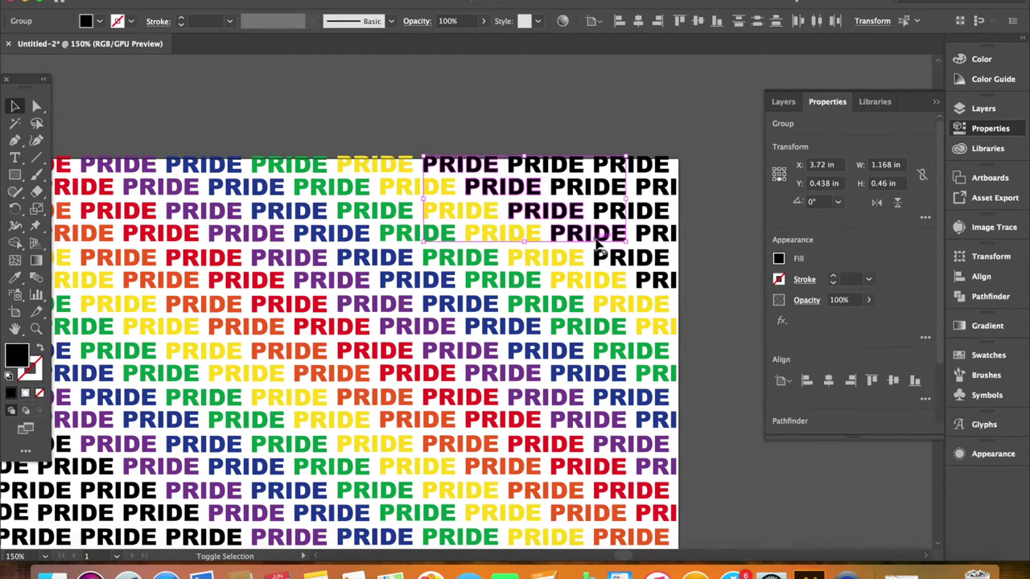
key("i")
left_click(292, 331)
left_click(11, 106)
- Colour the diagonal above the upper orange one red and the last words in the upper-right corner purple, then deselect
left_click(547, 164)
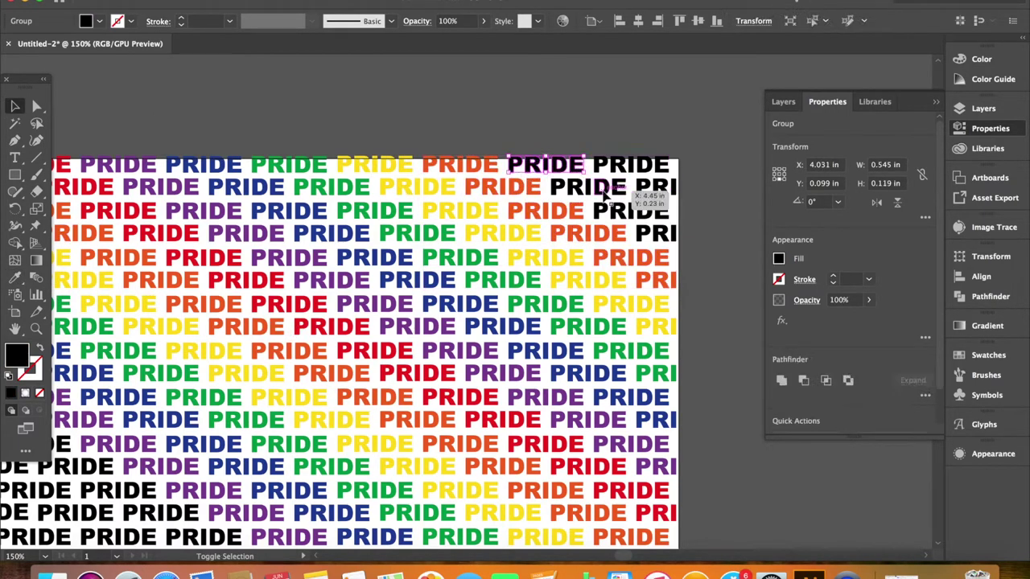
scroll(322, 346, "right", 5)
left_click(480, 179)
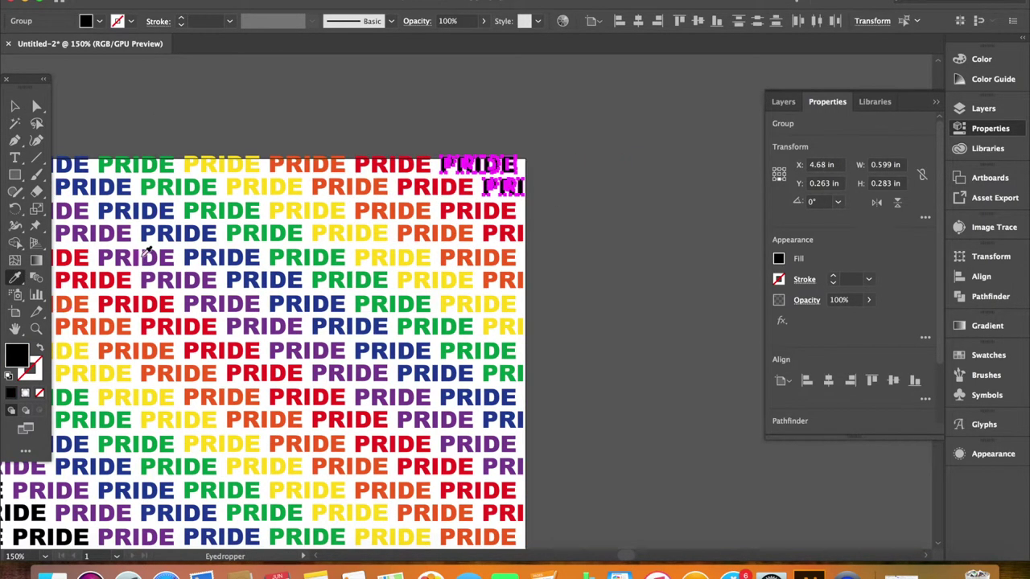
key("v")
key("super+0")
key("super+shift+a")
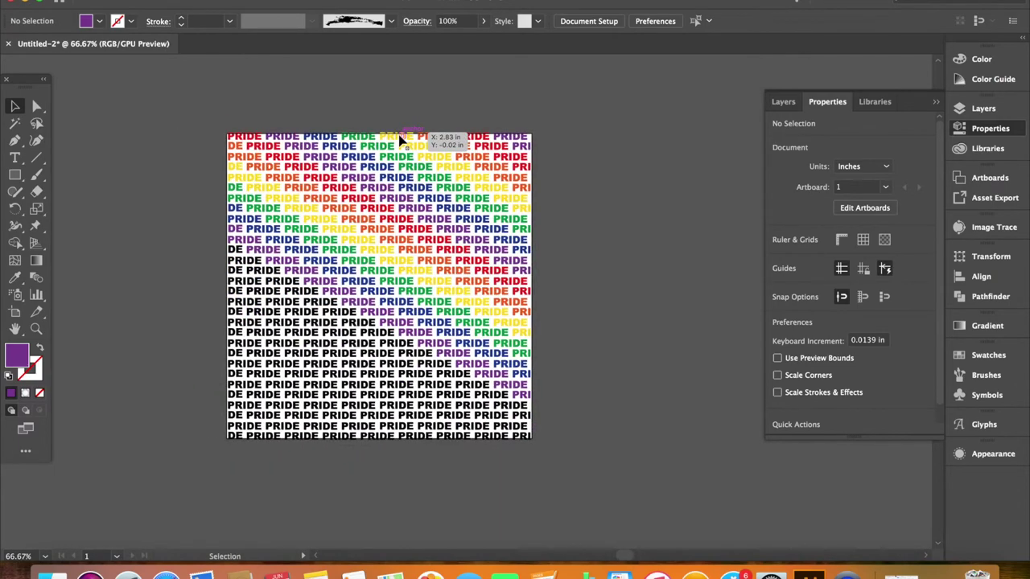
- Select the diagonal of black words directly below the lower purple one and match its fill to the red words
key("super+equal")
key("super+equal")
left_click(417, 279)
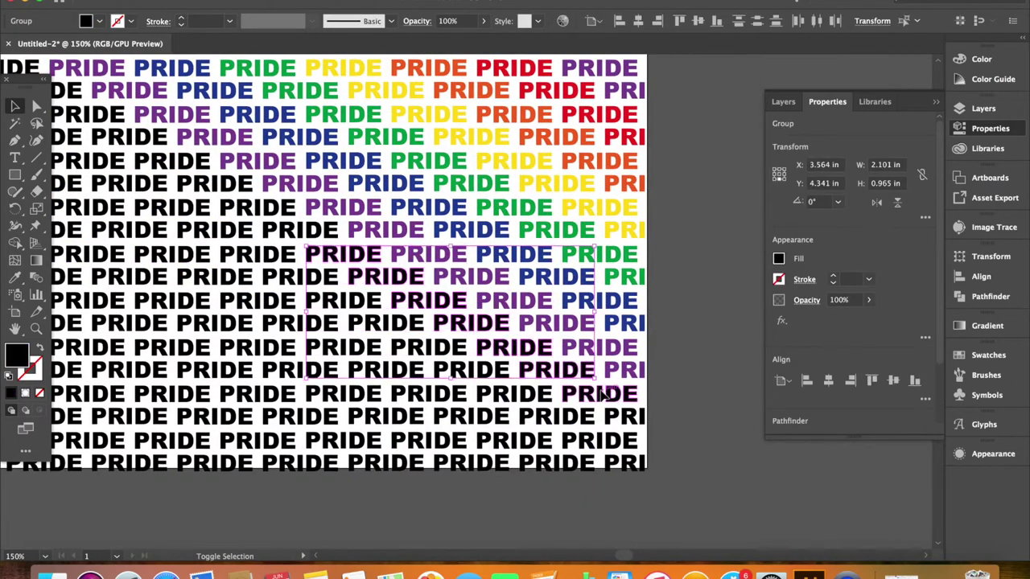
left_click(605, 395)
scroll(563, 396, "left", 5)
scroll(563, 395, "up", 3)
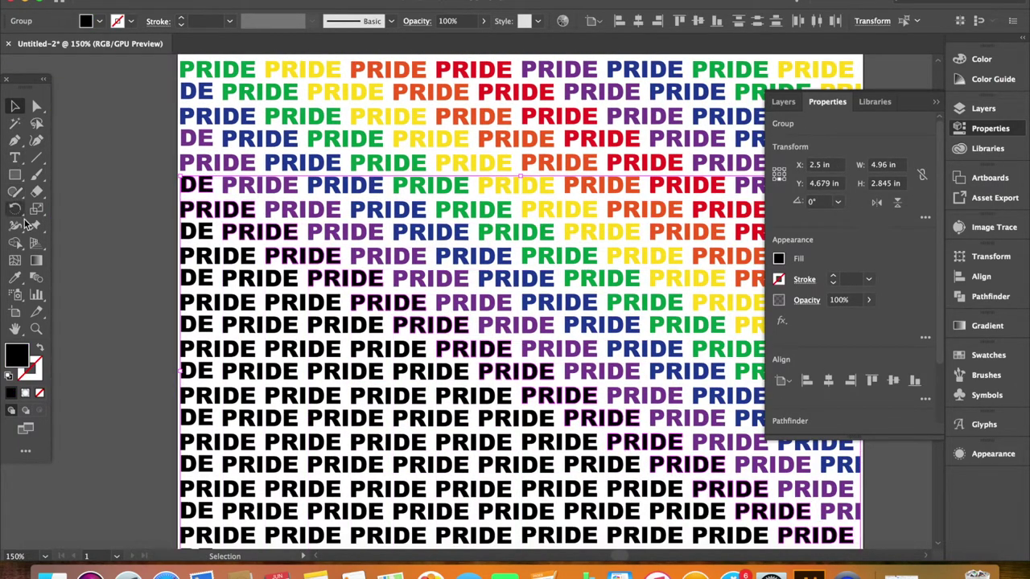
left_click(242, 257)
- Select the diagonal directly below the lower red one and sample an orange word's fill onto it
left_click_drag(298, 299, 708, 510)
left_click(17, 277)
left_click(471, 117)
key("v")
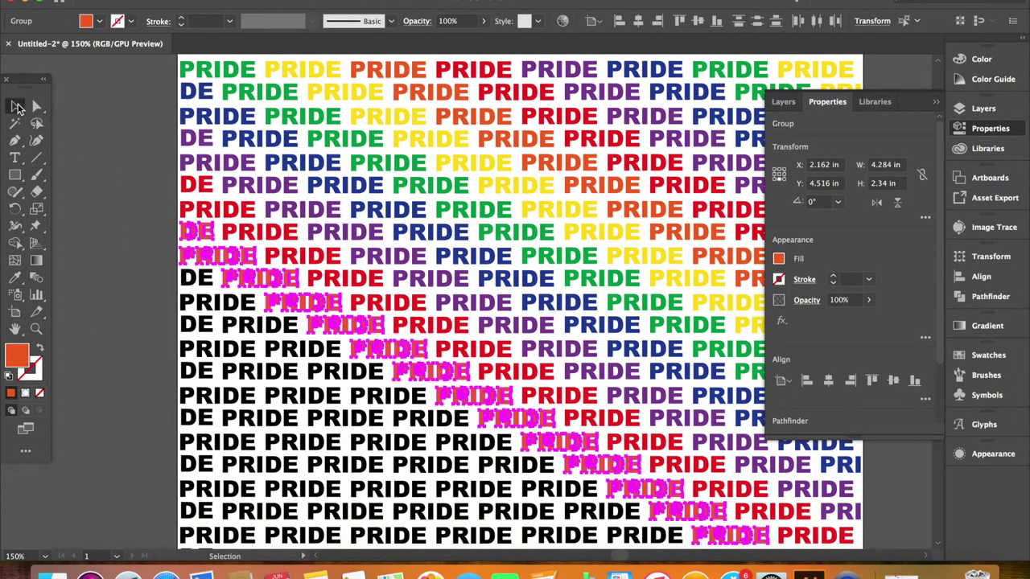
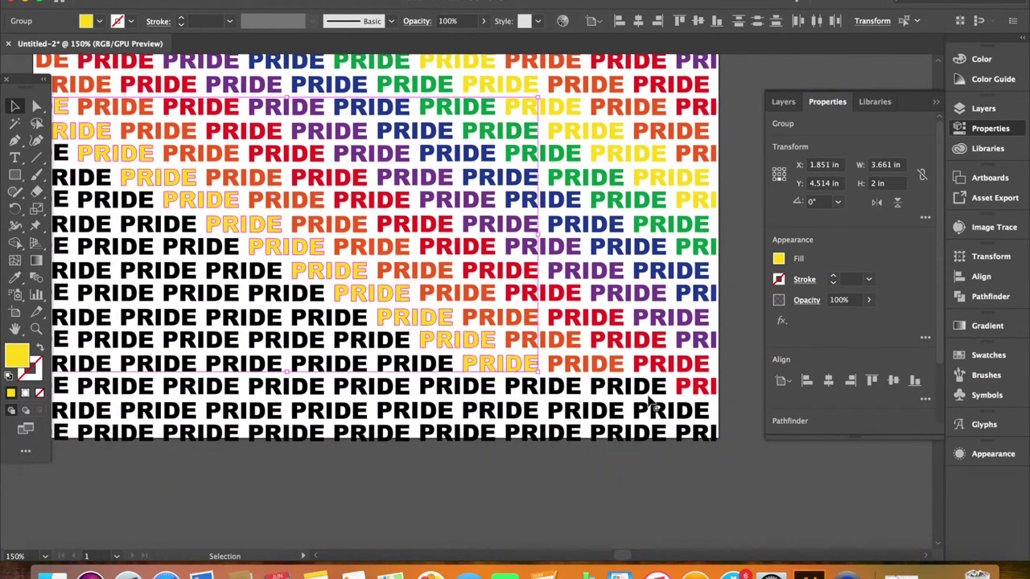
- Finish the lower orange diagonal in the lower-right corner, colour the remaining words of the yellow diagonal below it yellow, then deselect
left_click(676, 410)
left_click(225, 178)
key("v")
left_click(563, 402)
key("i")
left_click(426, 332)
key("v")
left_click(574, 438)
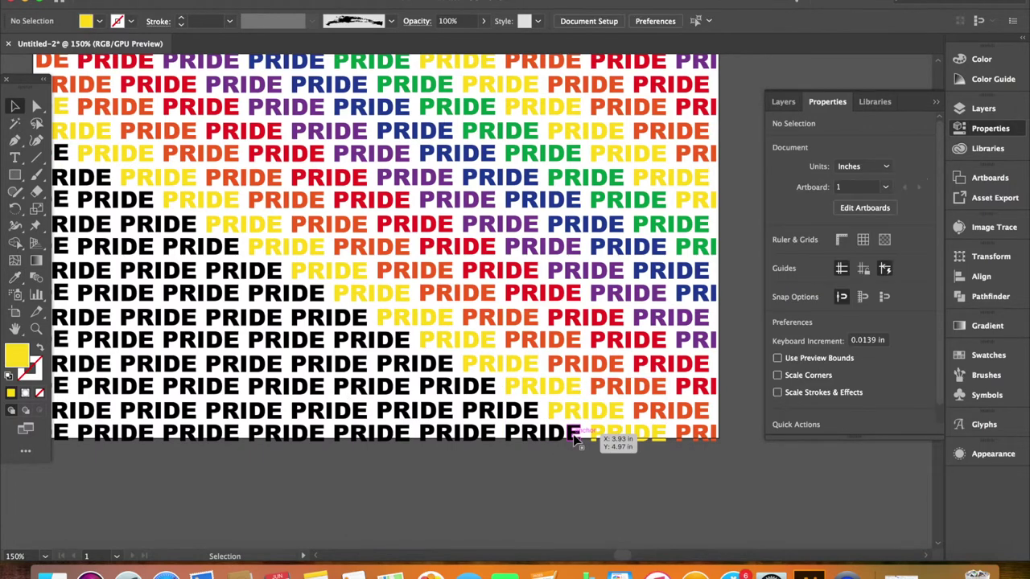
- Select a diagonal of black words near the lower-left corner and sample a red word's fill onto it
left_click(302, 438)
left_click_drag(302, 438, 463, 491)
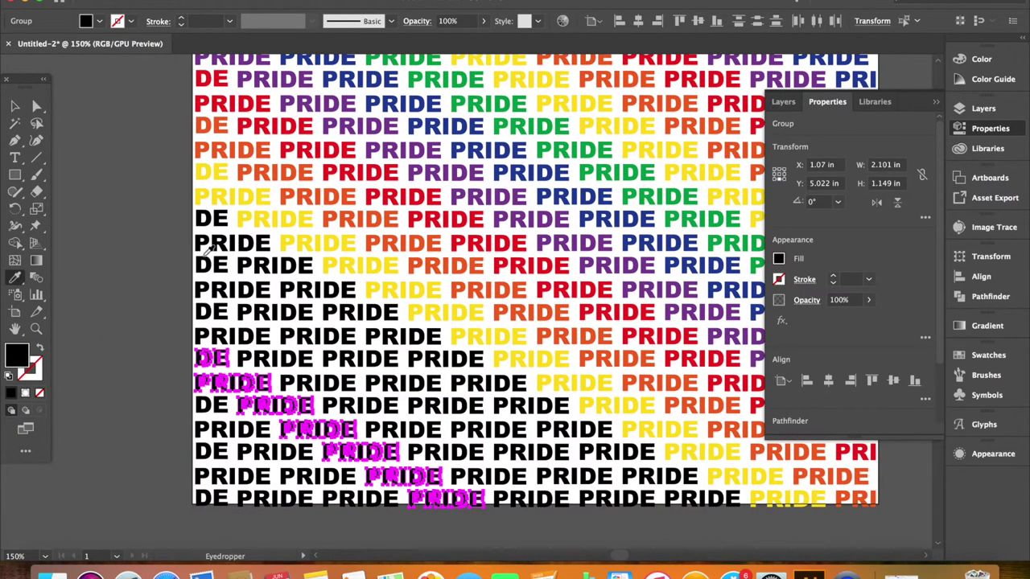
key("i")
left_click(321, 113)
- Colour the diagonal below the new red one orange and the one beneath it yellow by sampling matching words
key("v")
left_click(265, 395)
key("i")
left_click(356, 172)
key("v")
left_click(135, 368)
key("i")
left_click(379, 241)
- Select the lower-left corner word and the black diagonal below the long yellow one, and sample a green word's fill onto them
key("v")
left_click(130, 408)
left_click_drag(127, 196, 273, 233)
left_click(386, 297, "shift")
left_click(171, 362, "shift")
left_click(14, 278)
left_click(579, 107)
- Select the black diagonal directly below the long green one and sample a blue word's fill onto it
key("v")
left_click_drag(137, 169, 362, 319)
left_click(14, 278)
left_click(407, 82)
- Select all remaining black words by their shared fill, match them to a purple word, and deselect
key("v")
left_click(129, 222)
left_click(279, 1)
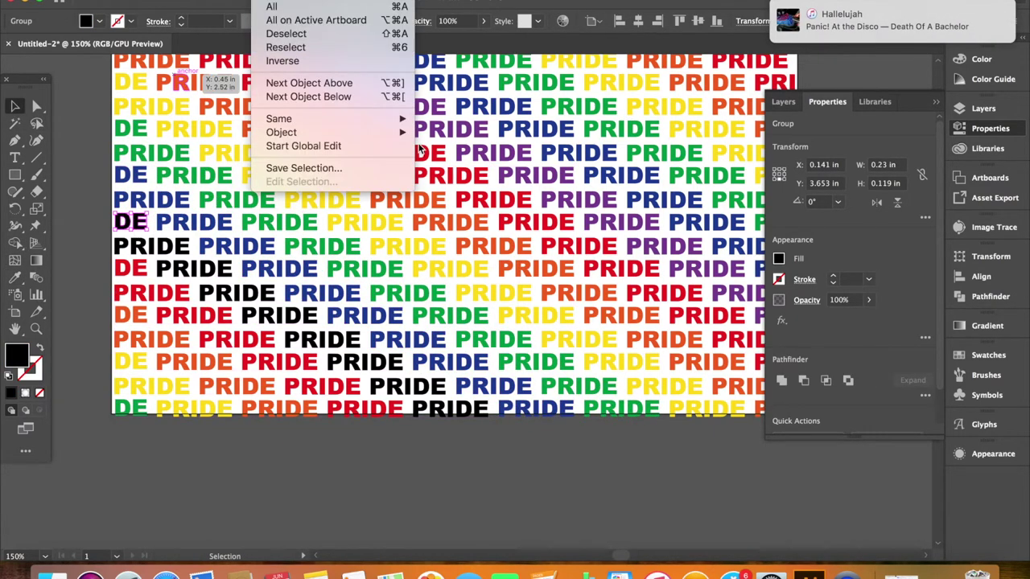
mouse_move(278, 118)
left_click(454, 173)
left_click(15, 278)
left_click(515, 153)
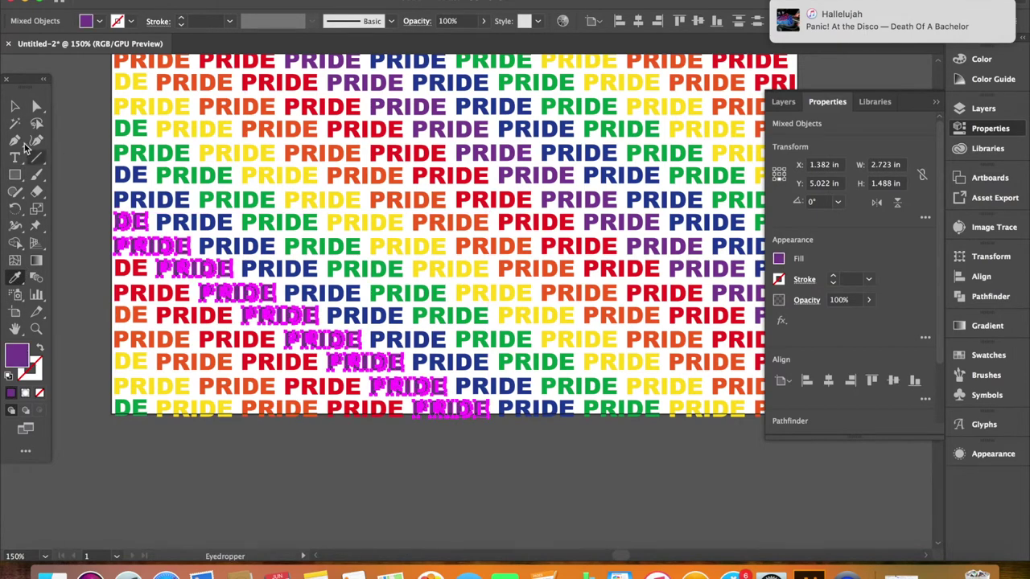
key("v")
key("super+minus")
key("super+minus")
key("super+minus")
left_click(86, 171)
- Add a tall area text box about 0.93 by 3.7 in beside the hair's right side, reading "Pansexual"
left_click(499, 333)
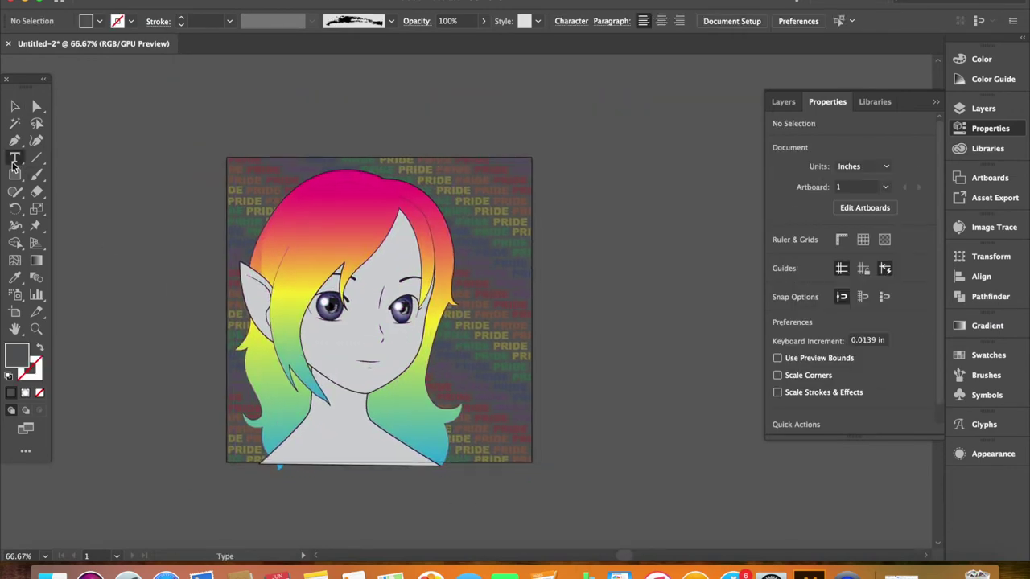
left_click_drag(465, 220, 516, 445)
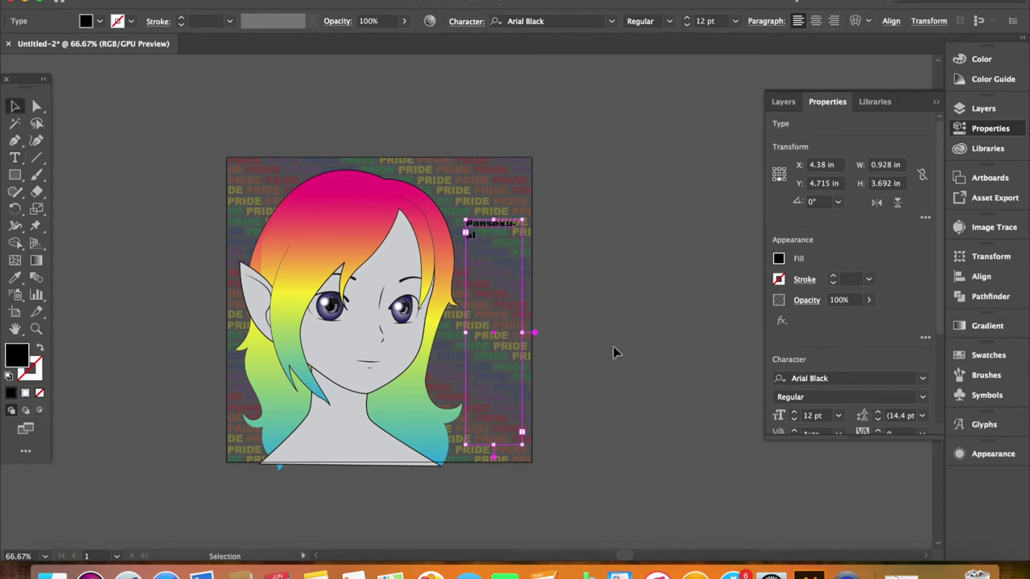
- Set the Pansexual text's size to 50 pt and lengthen its box to fit the whole word
mouse_move(492, 344)
left_mouse_down()
mouse_move(529, 329)
mouse_move(508, 331)
left_mouse_up()
left_click(794, 413)
type("50")
key("Return")
scroll(487, 453, "down", 3)
left_click_drag(487, 452, 487, 453)
key("super+minus")
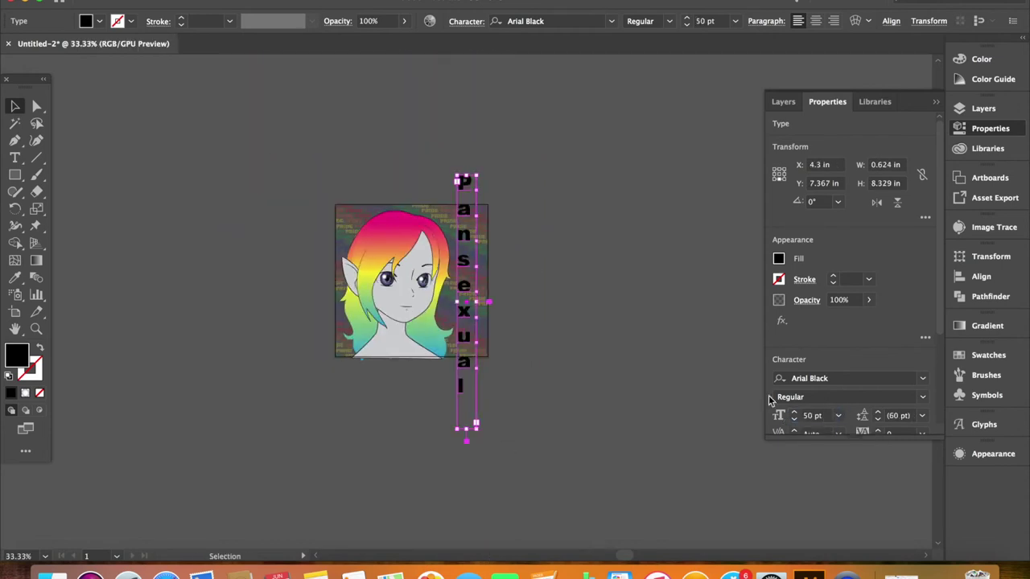
- Set the Pansexual text to 40 pt on a single line, rotated 270° and placed along the artboard's right side
key("super+plus")
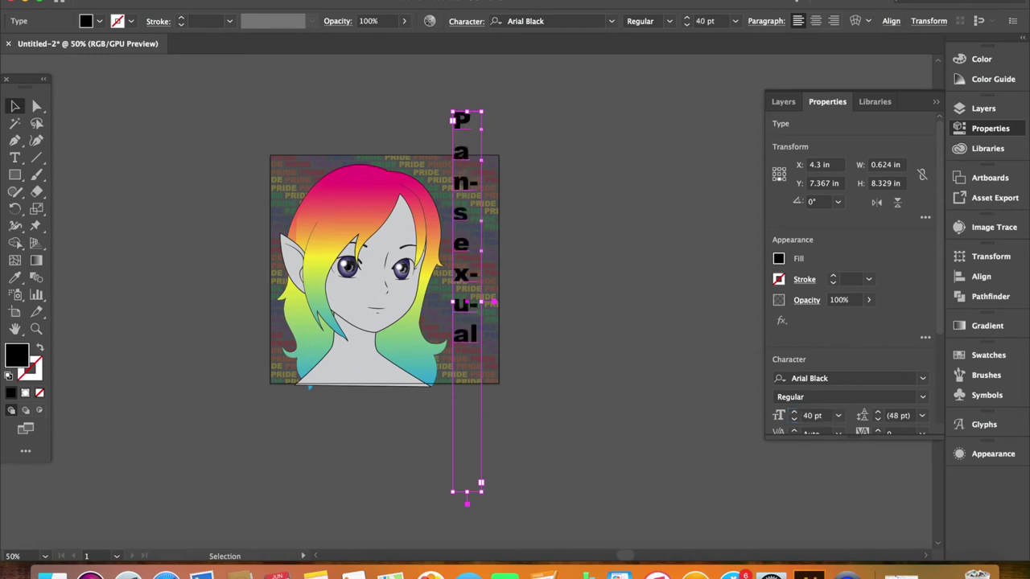
left_click_drag(510, 308, 614, 306)
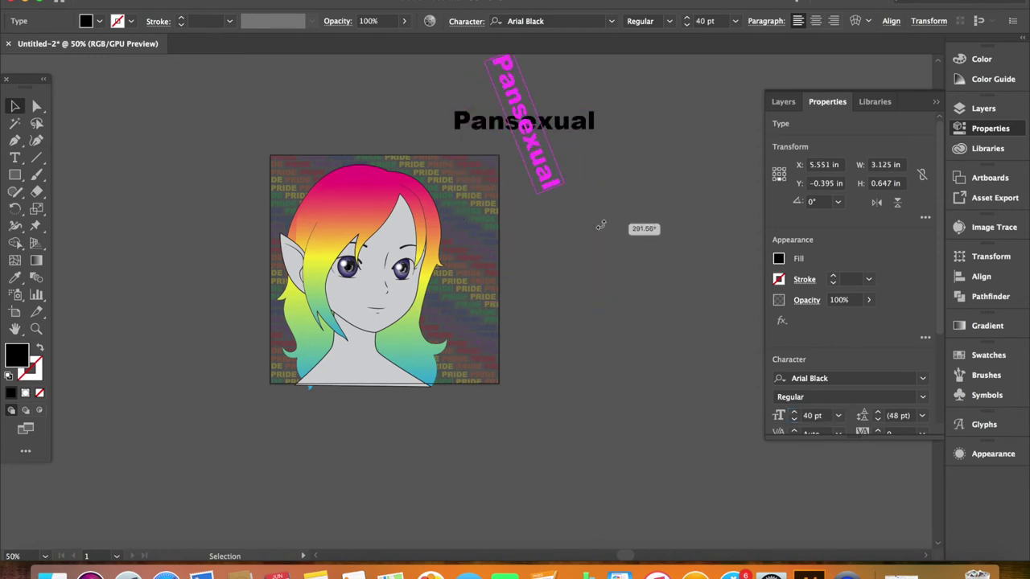
left_click_drag(472, 302, 472, 302)
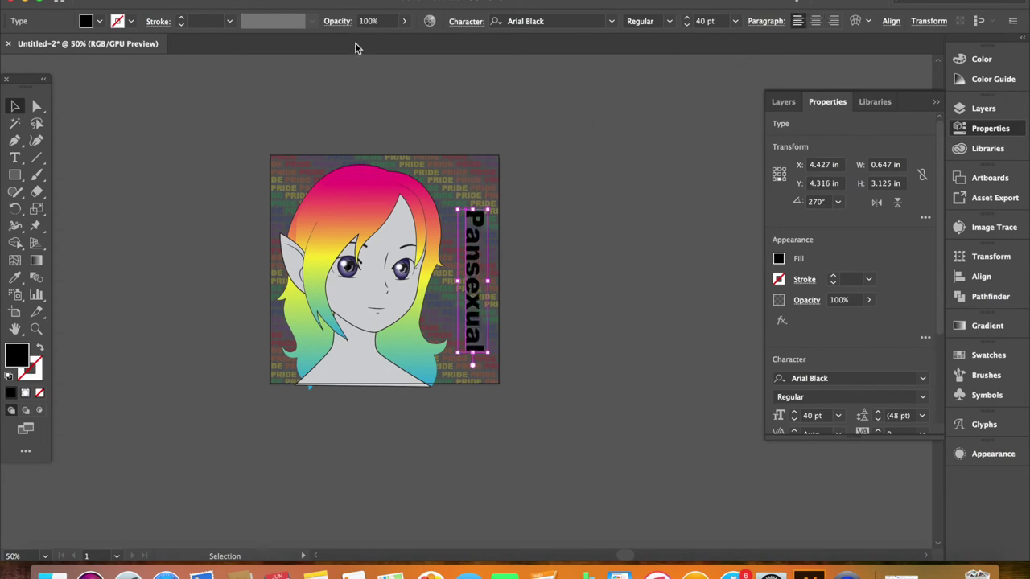
- Convert the Pansexual text to outlines and centre it vertically on the artboard
left_click(233, 0)
left_click(322, 208)
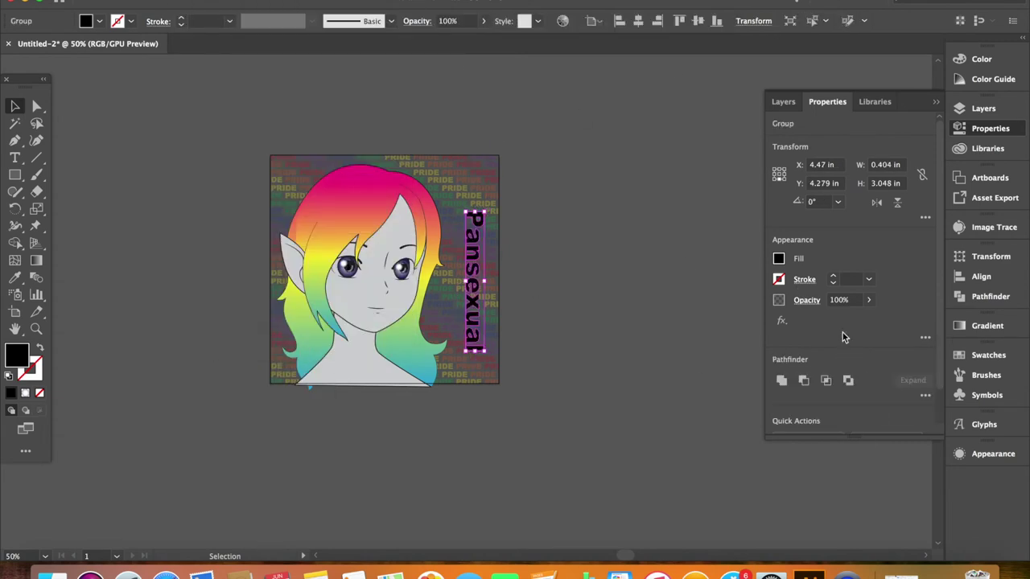
left_click(981, 277)
left_click(837, 288)
left_click(988, 131)
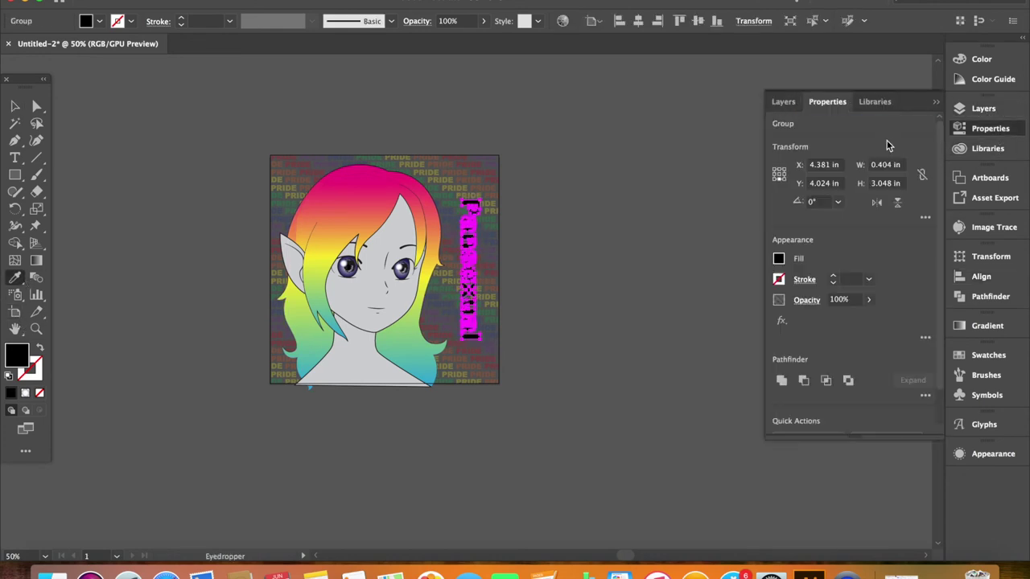
- Fill the outlined Pansexual lettering with white
left_click(782, 276)
left_click(636, 307)
key("Escape")
- Deselect the artwork and select the empty layers Face, Head, HAIR and Layer 1
left_click(790, 101)
key("super+shift+a")
left_click(857, 183, "shift")
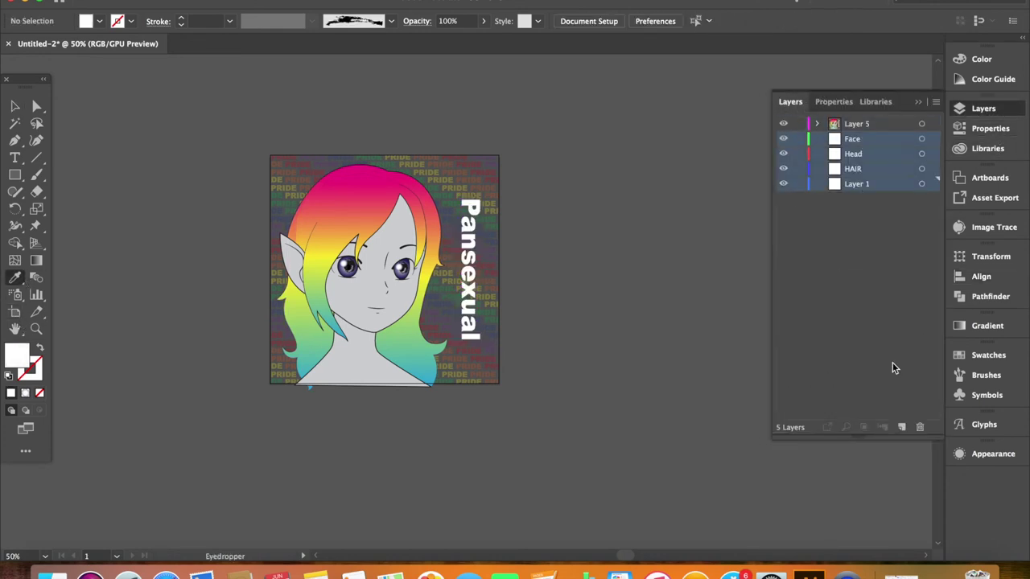